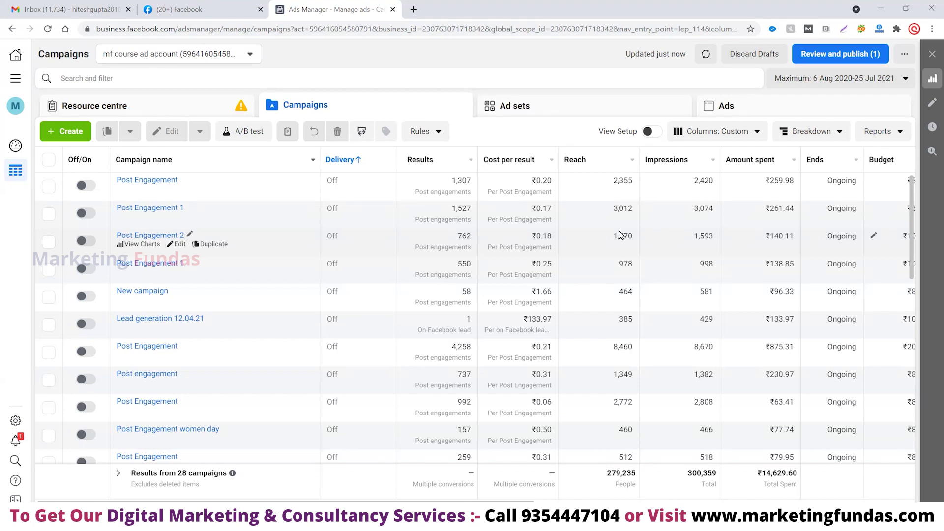
# Create a new campaign with the Reach objective.
pyautogui.click(73, 141)
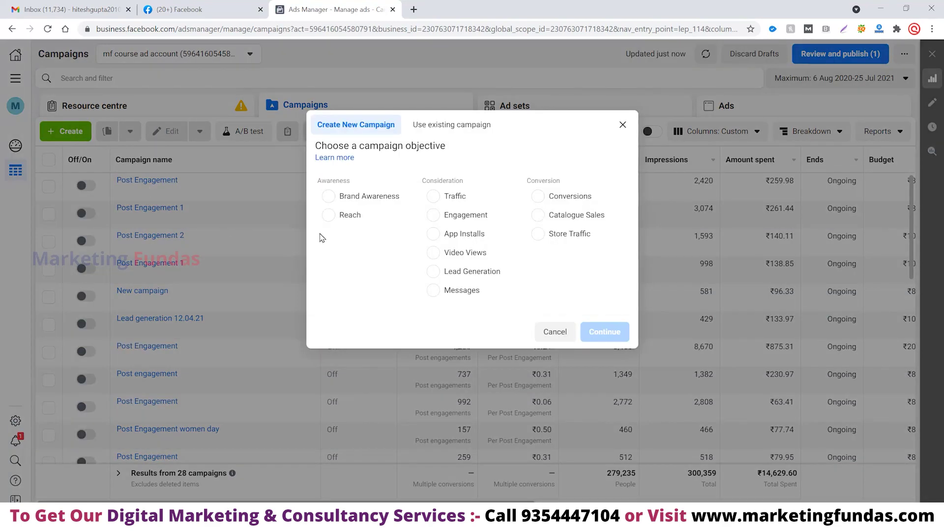
pyautogui.click(329, 221)
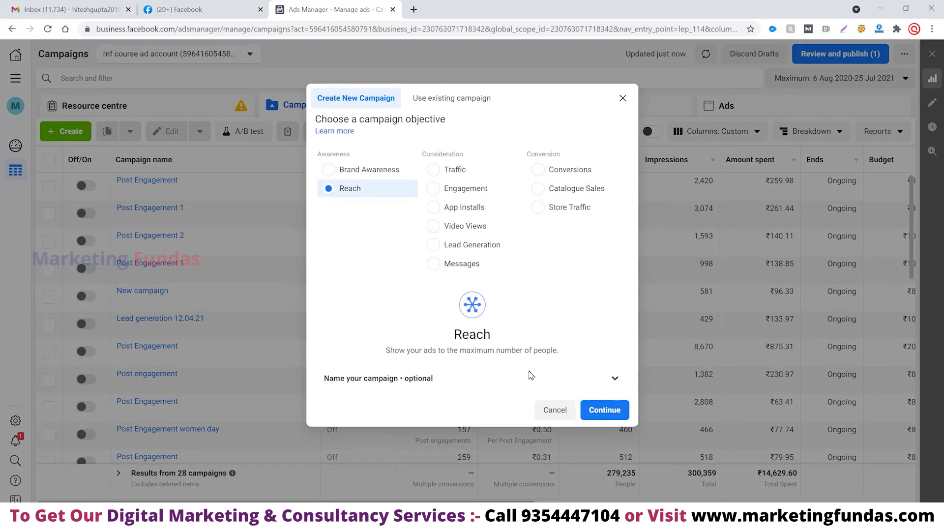
pyautogui.click(599, 416)
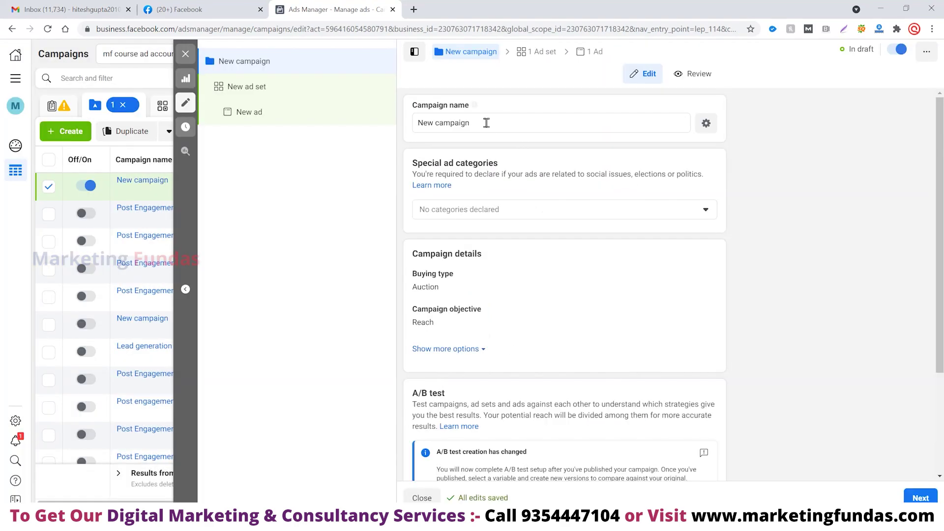
# Name the campaign "MF DEMO REACH AD".
pyautogui.click(486, 123)
pyautogui.moveTo(485, 123); pyautogui.dragTo(401, 107)
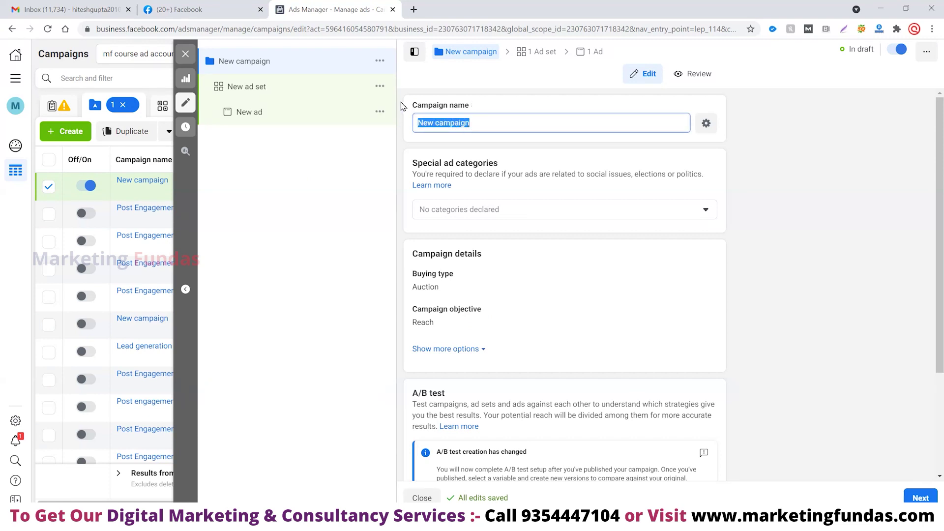
pyautogui.write('MF')
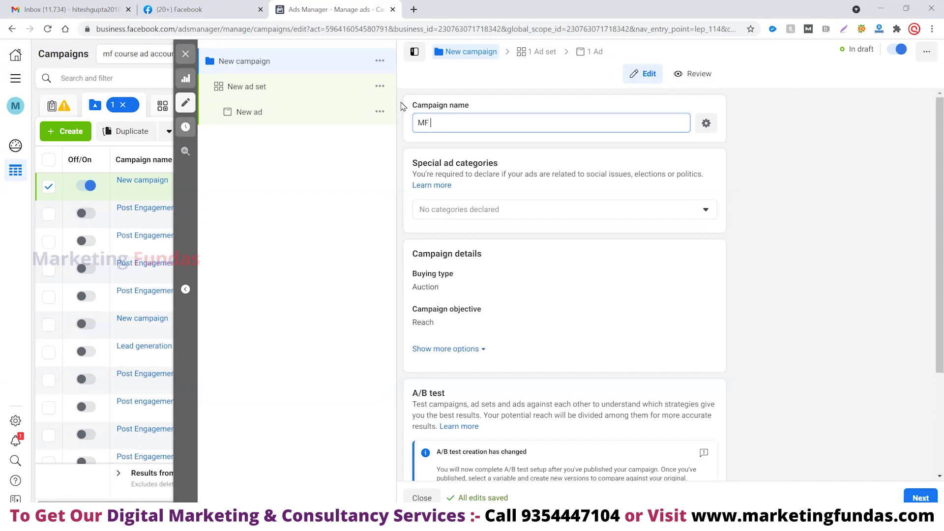
pyautogui.write(' DEMO REACH AD')
# Review the special ad category choices and the optional campaign spending limit setting.
pyautogui.click(476, 216)
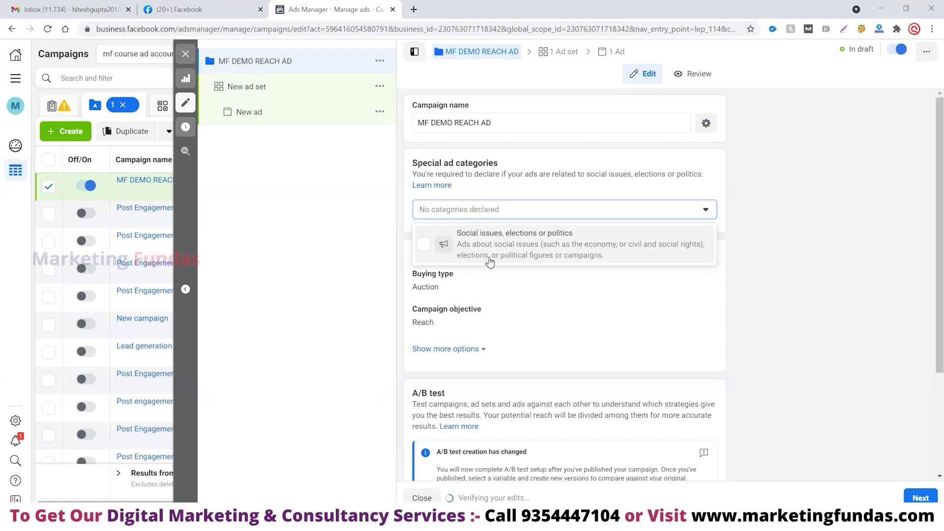
pyautogui.click(343, 220)
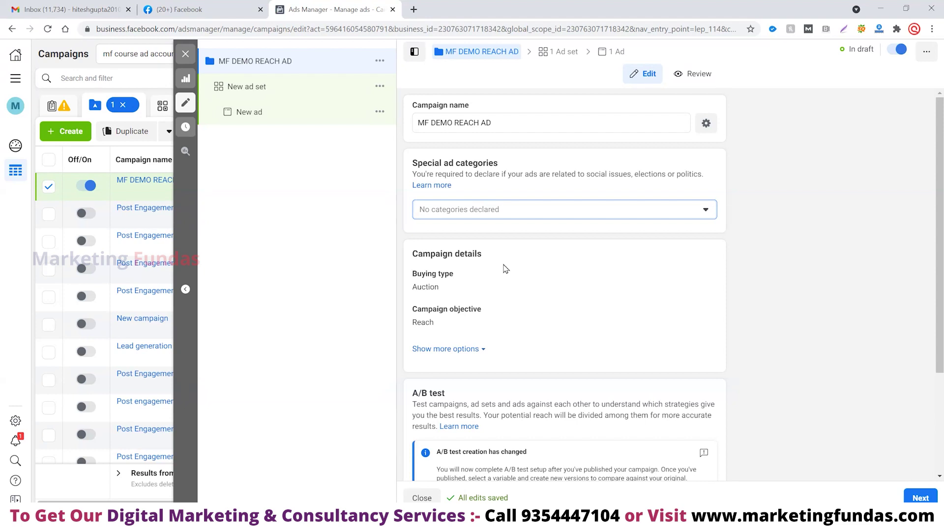
pyautogui.scroll(-3, 506, 269)
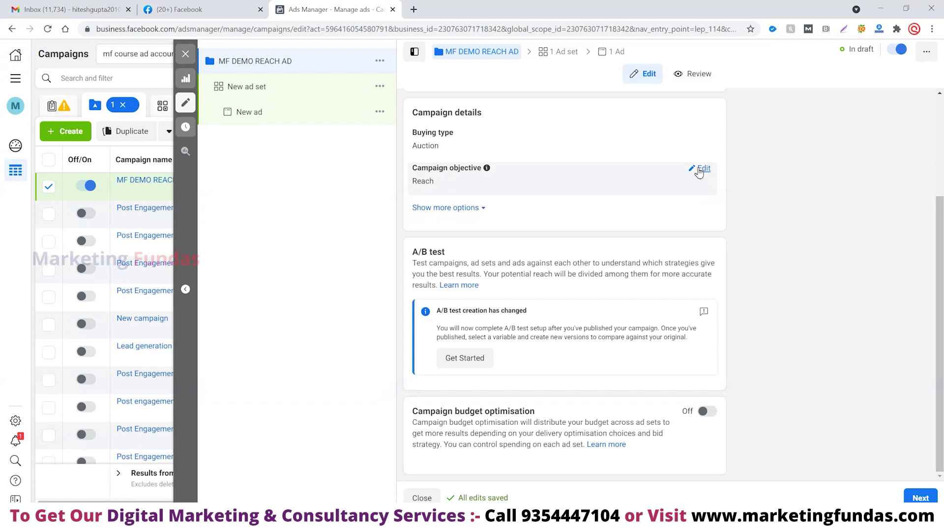
pyautogui.click(483, 208)
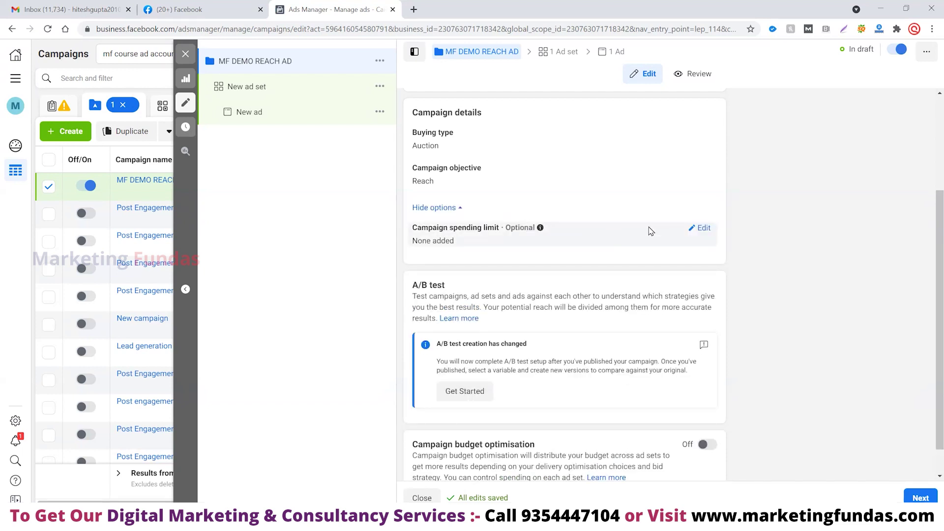
pyautogui.click(700, 237)
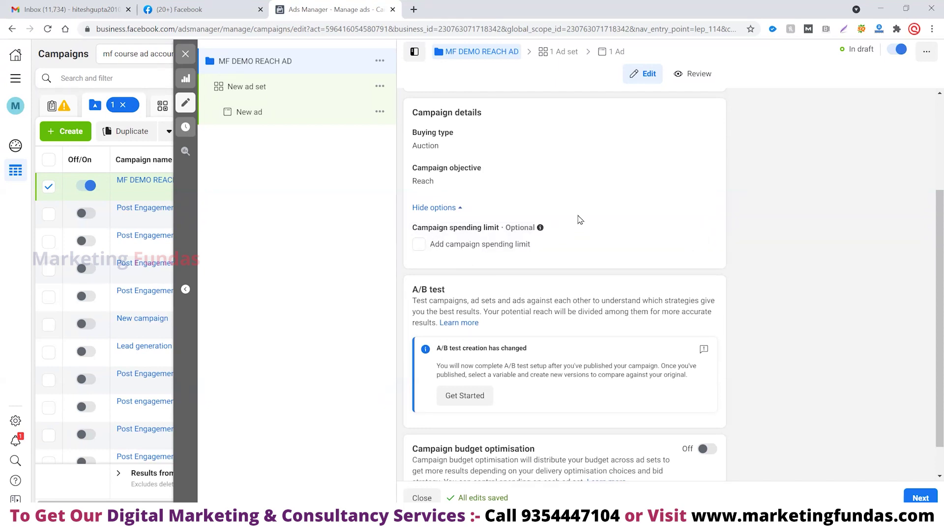
pyautogui.click(455, 208)
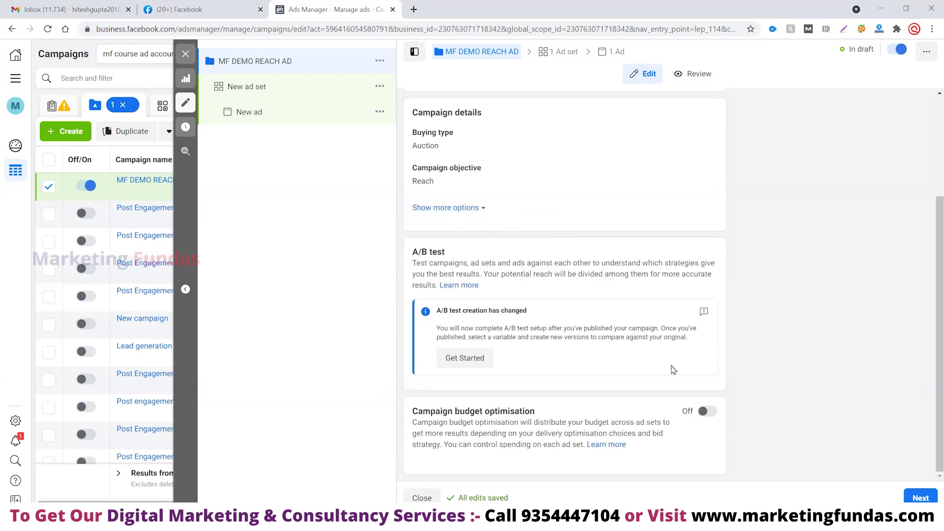
# Turn on campaign budget optimisation.
pyautogui.click(712, 416)
pyautogui.scroll(-2, 716, 290)
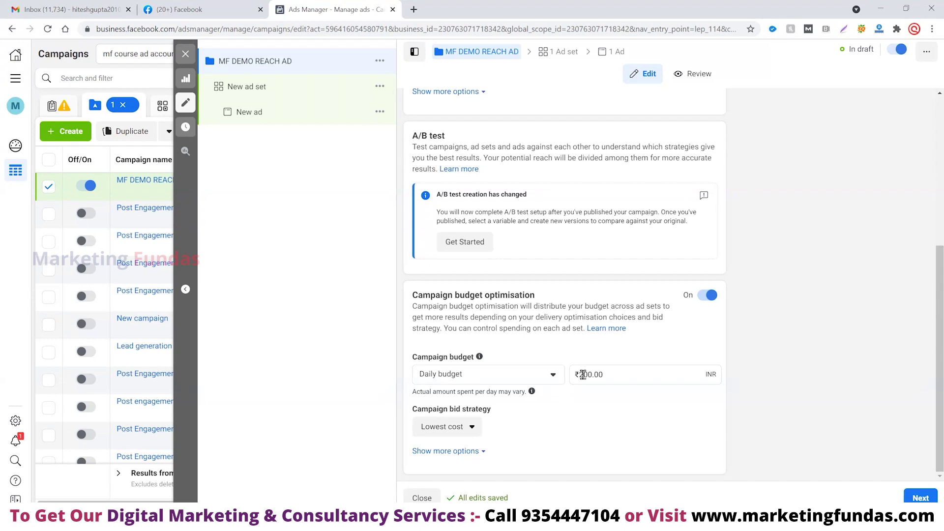
# Switch the campaign budget to a lifetime budget and set it to ₹10,000.
pyautogui.click(514, 375)
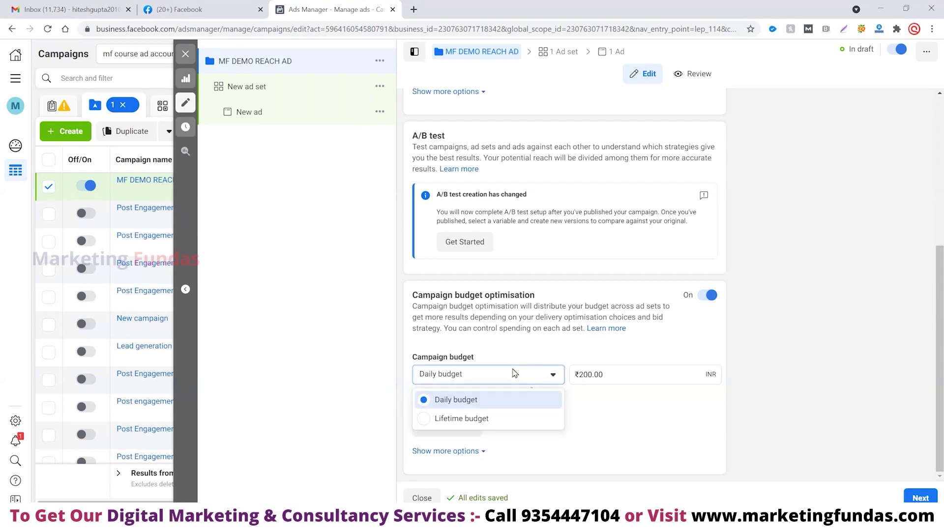
pyautogui.click(512, 419)
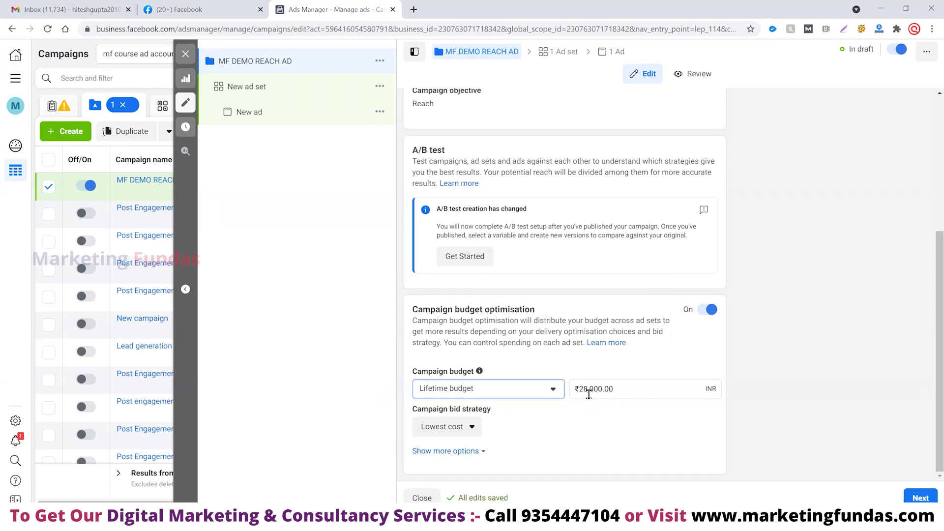
pyautogui.click(590, 391)
pyautogui.press('BackSpace')
pyautogui.press('BackSpace')
pyautogui.write('100')
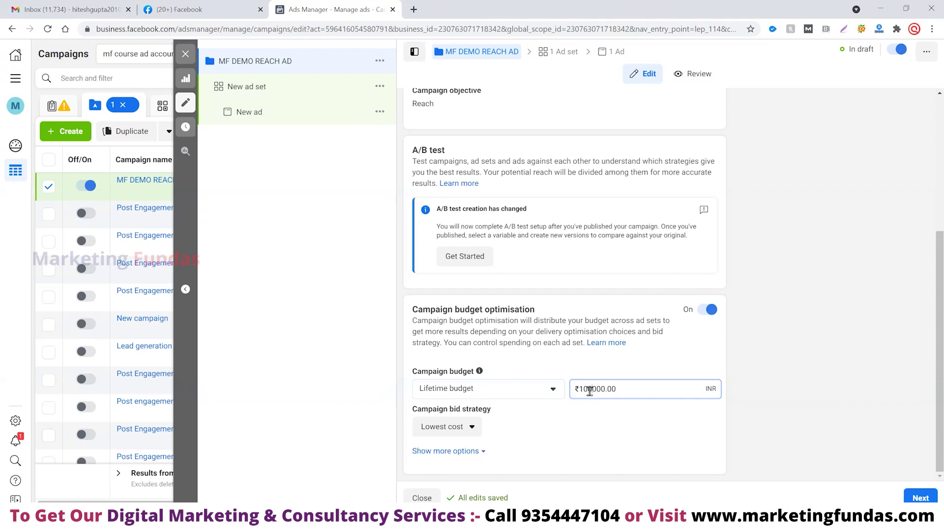
pyautogui.click(595, 428)
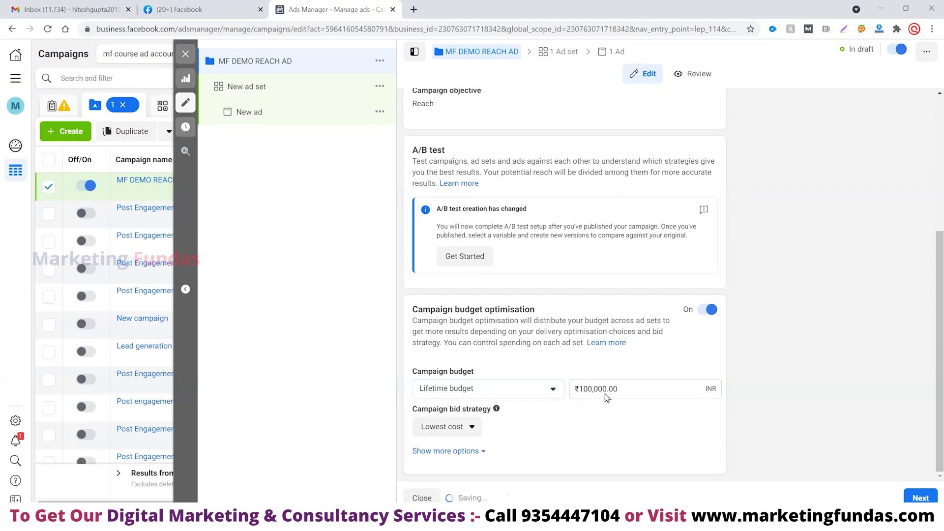
pyautogui.click(593, 389)
pyautogui.press('BackSpace')
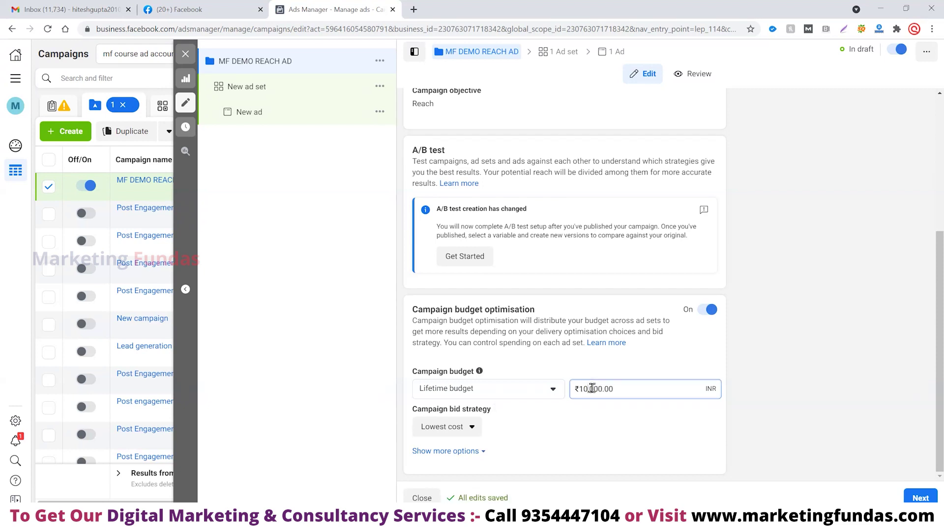
pyautogui.click(594, 410)
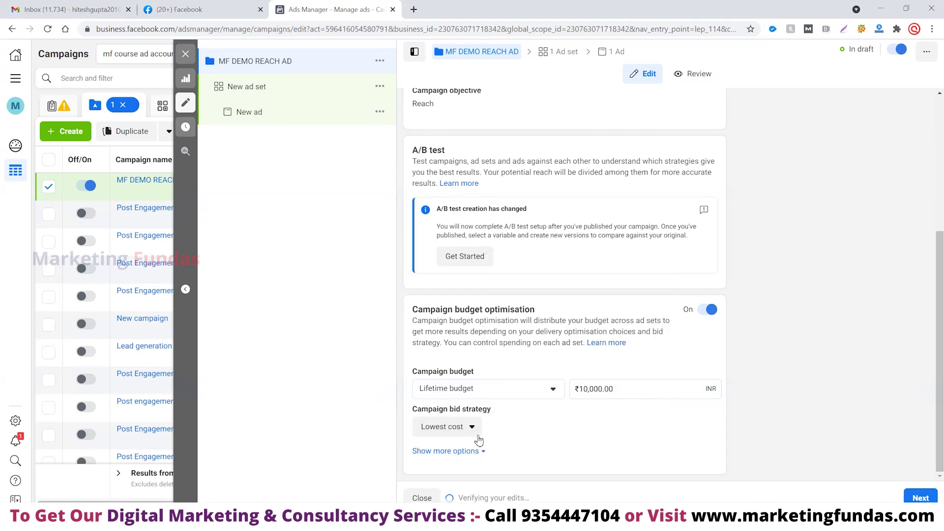
# Show the additional budget options and set the campaign to a daily budget of ₹100.
pyautogui.moveTo(497, 409)
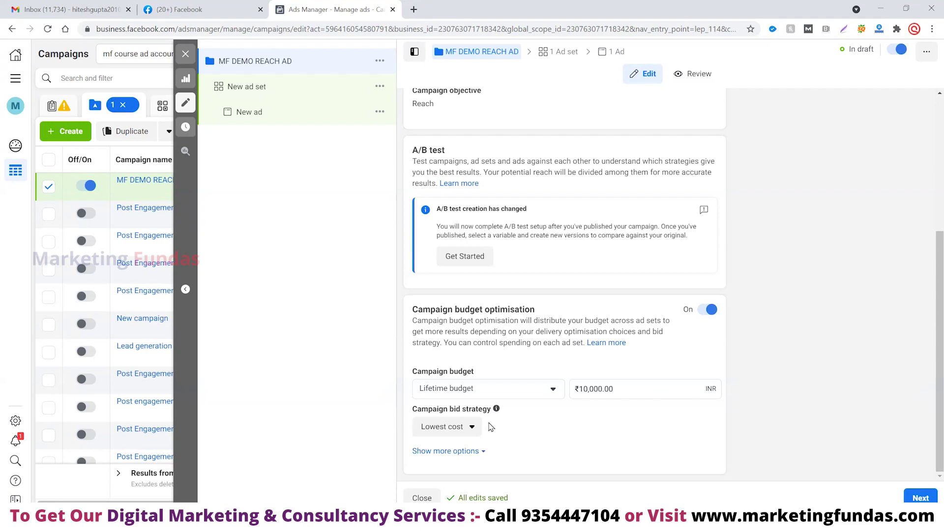
pyautogui.click(480, 452)
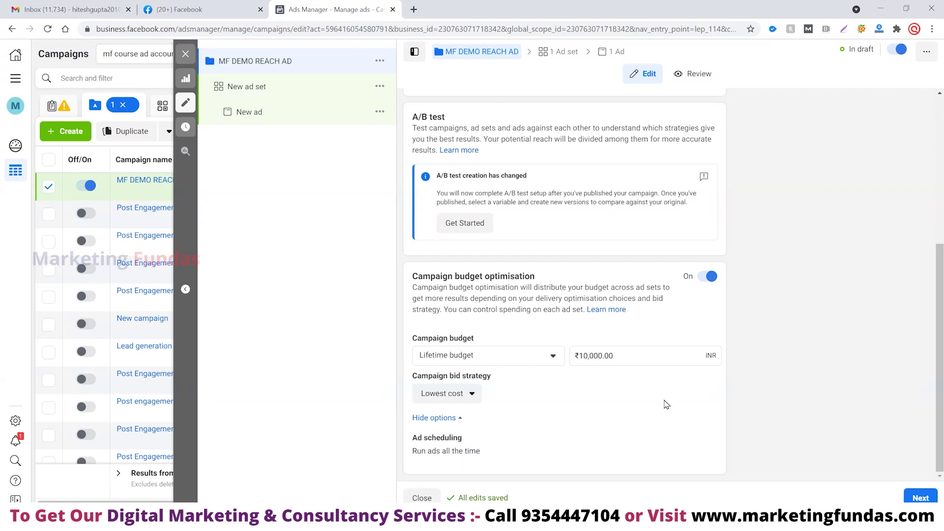
pyautogui.click(492, 356)
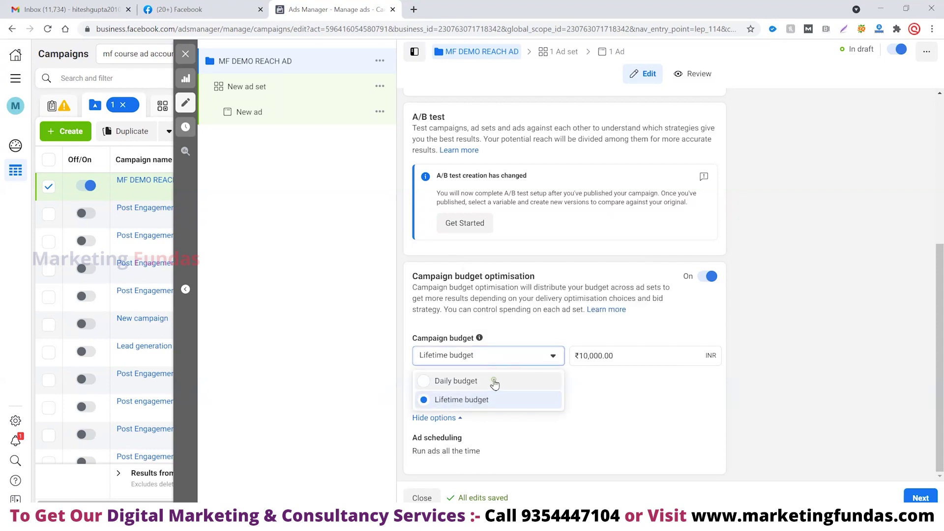
pyautogui.click(493, 379)
pyautogui.click(591, 380)
pyautogui.press('BackSpace')
pyautogui.press('BackSpace')
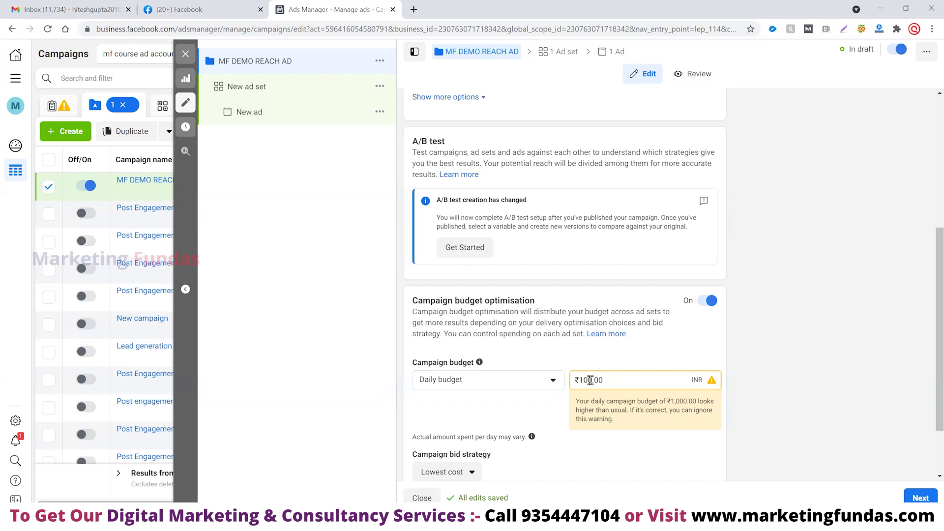
pyautogui.click(805, 410)
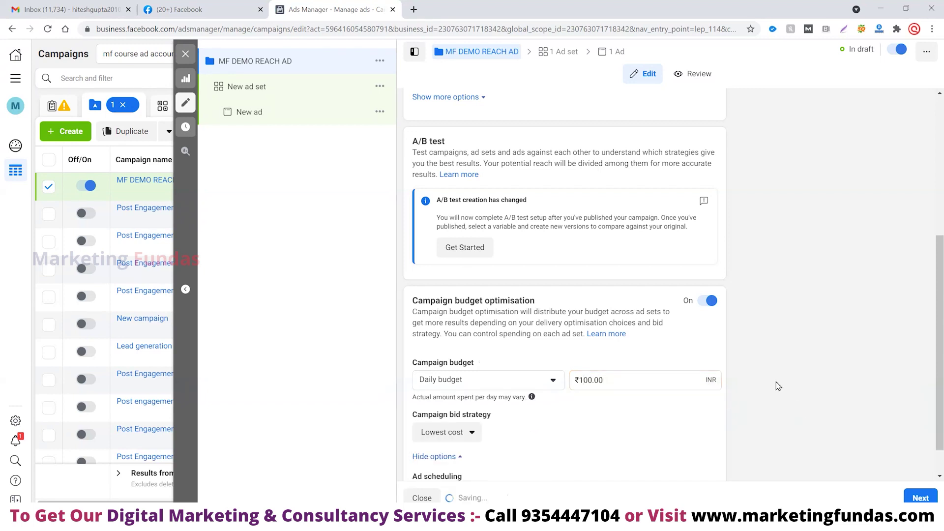
# Review the available campaign bid strategies.
pyautogui.scroll(-1, 713, 384)
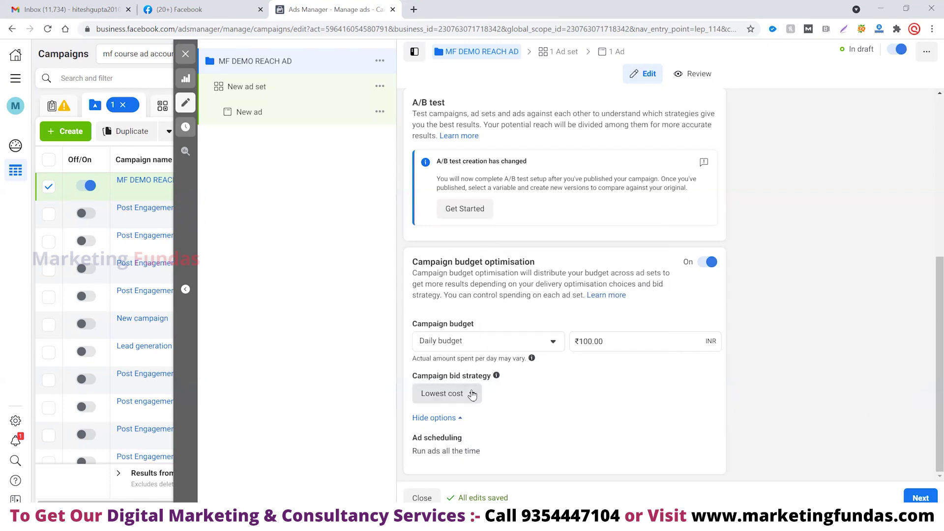
pyautogui.click(473, 395)
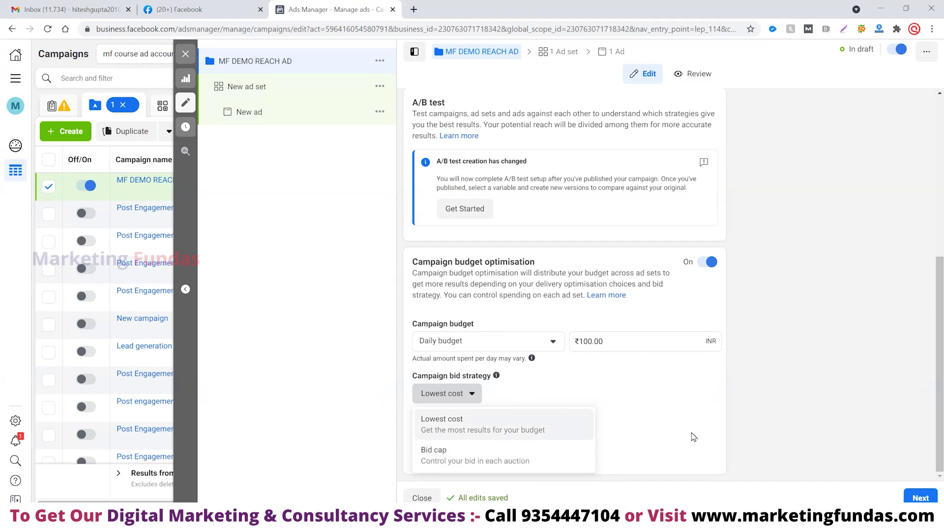
pyautogui.click(827, 361)
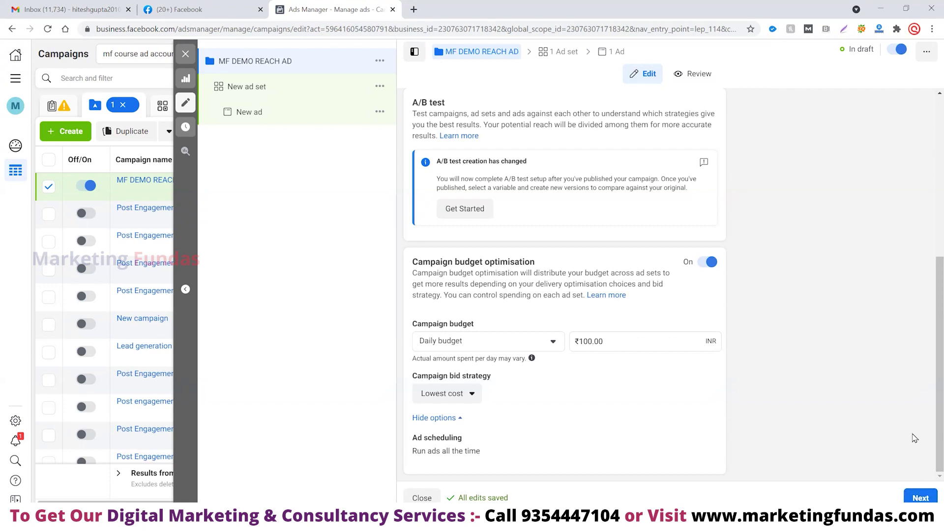
# Continue to the ad set and name it "MF 1".
pyautogui.scroll(3, 916, 438)
pyautogui.click(918, 498)
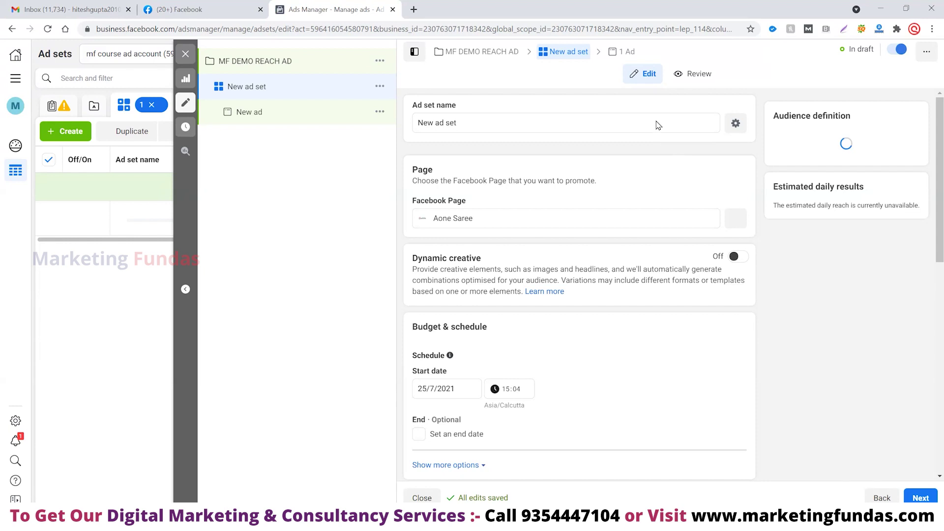
pyautogui.moveTo(466, 122); pyautogui.dragTo(401, 127)
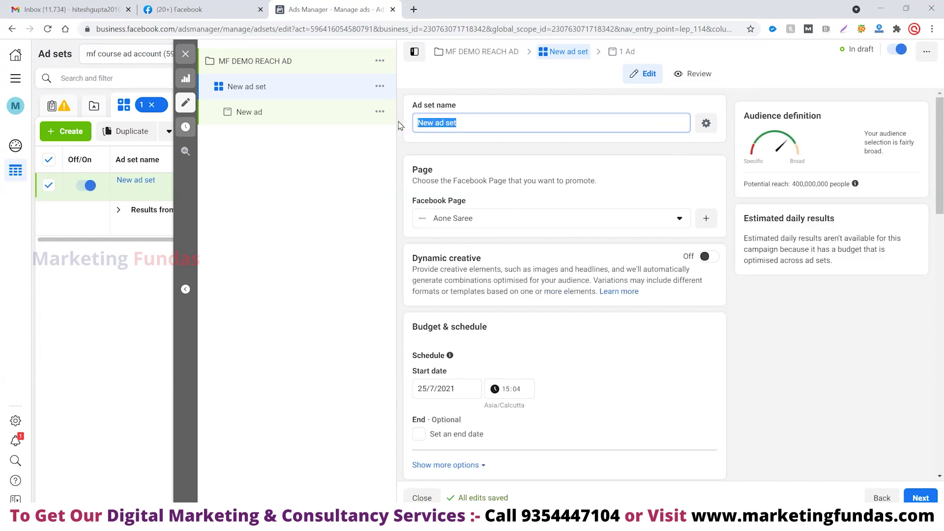
pyautogui.write('MF 1')
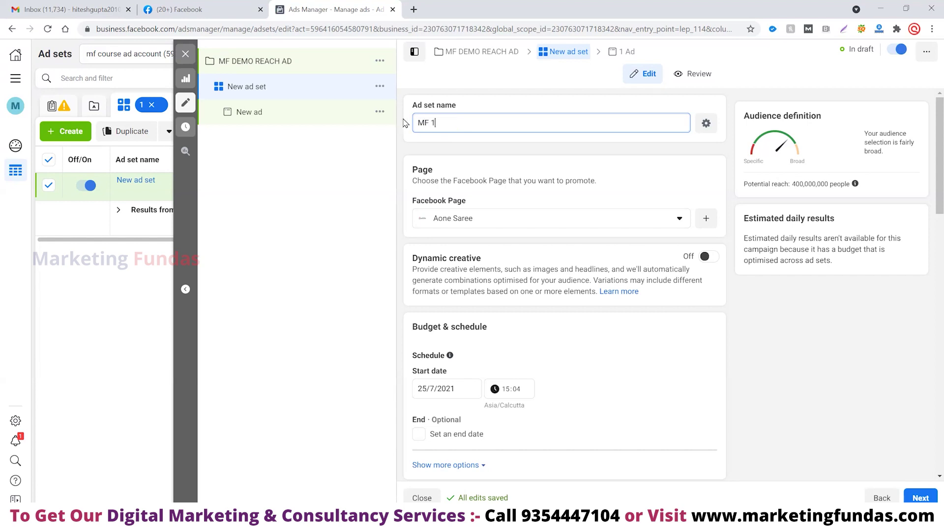
# Choose Marketing Fundas as the Facebook Page to promote in the ad set.
pyautogui.click(506, 222)
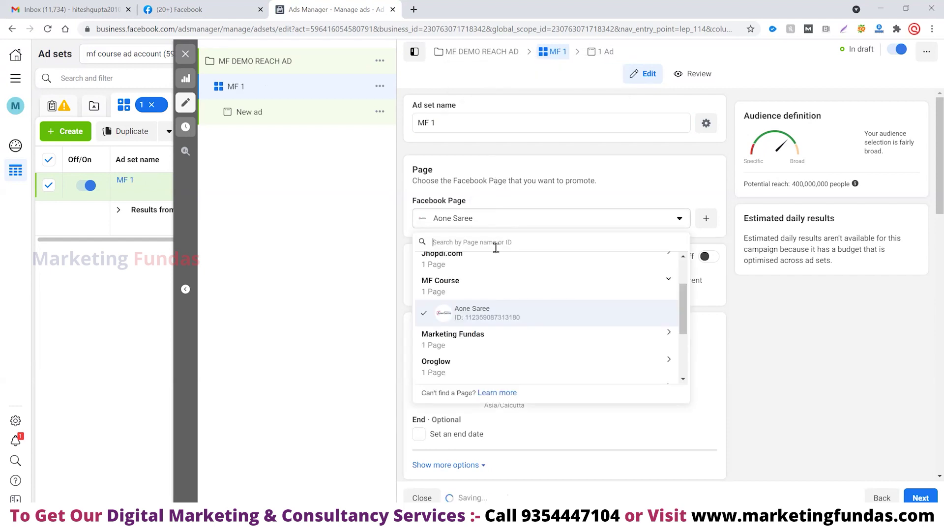
pyautogui.click(504, 291)
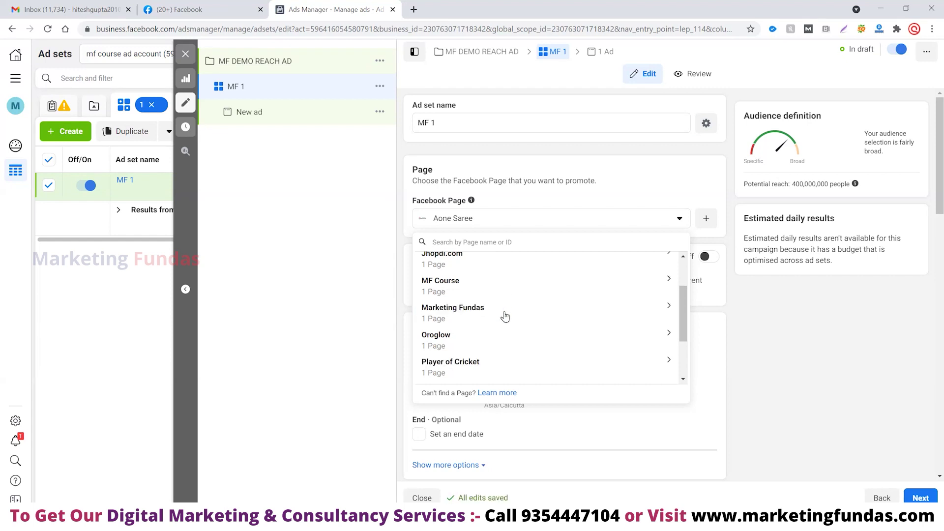
pyautogui.click(505, 316)
pyautogui.click(516, 344)
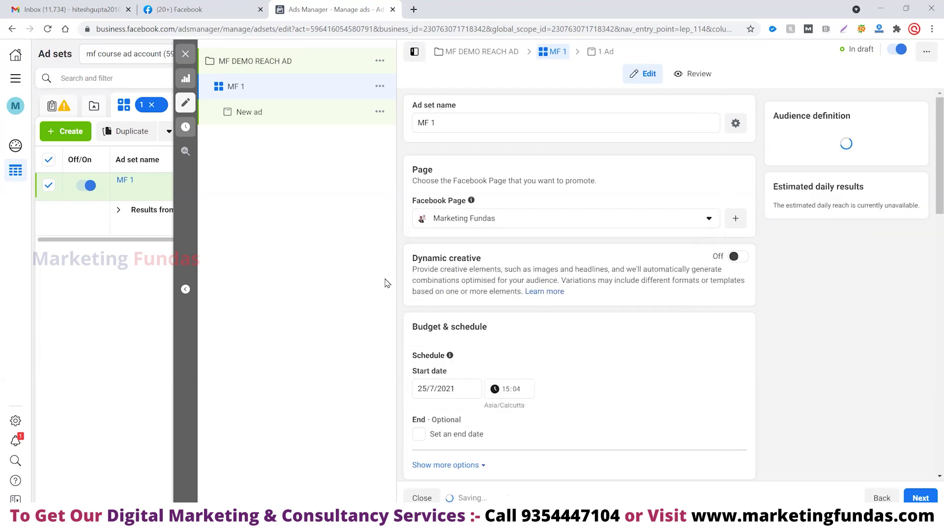
# Set the ad set's start date to 28/7/2021 and add an end date of 30/7/2021.
pyautogui.scroll(-2, 514, 268)
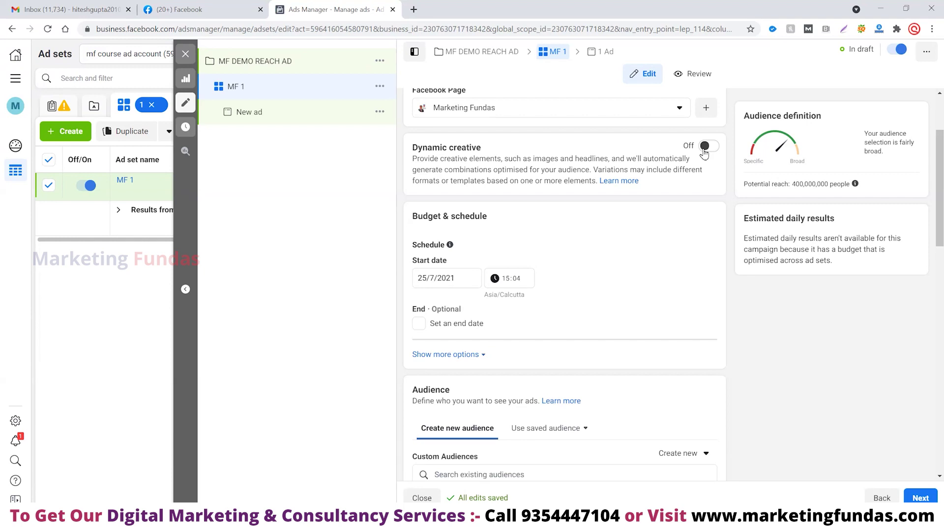
pyautogui.scroll(-2, 706, 177)
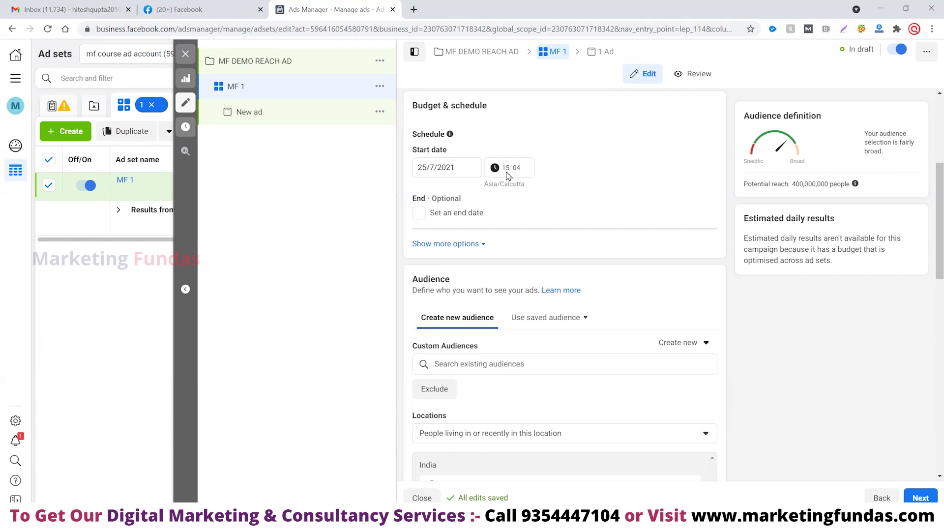
pyautogui.click(443, 164)
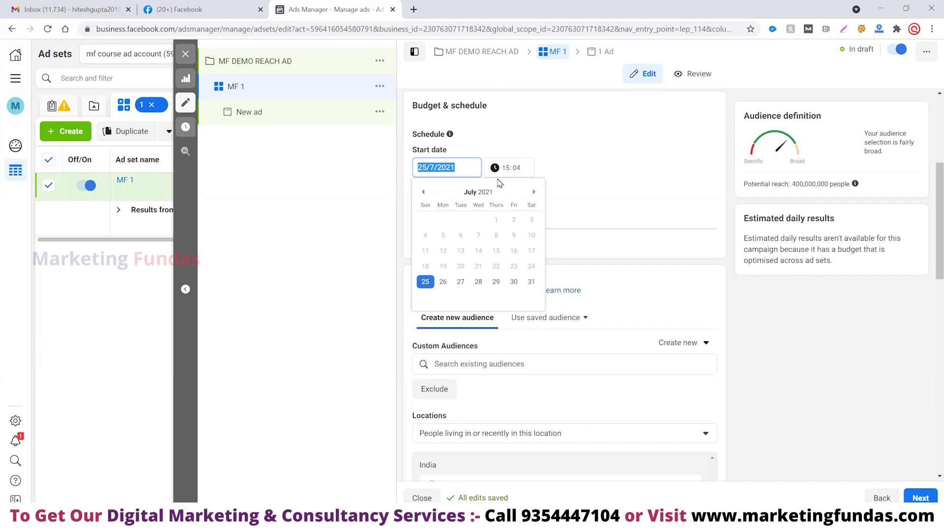
pyautogui.click(476, 281)
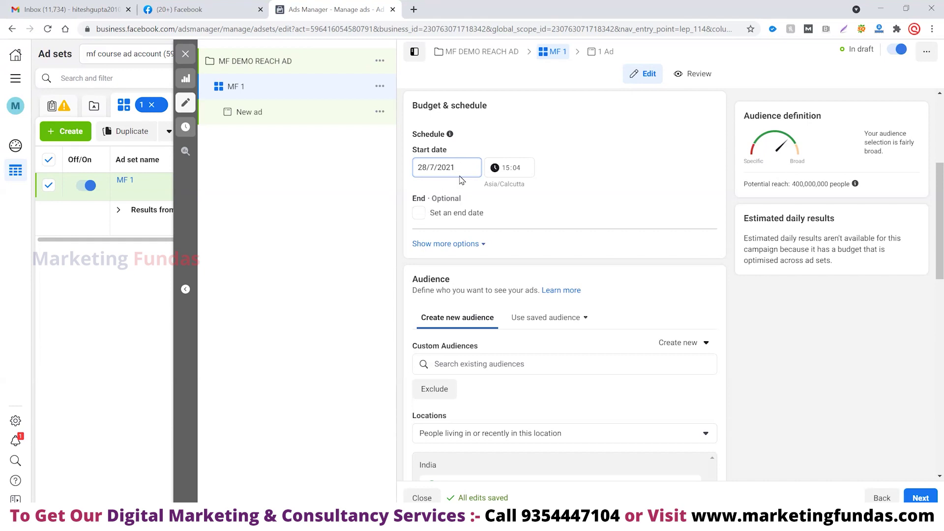
pyautogui.click(421, 216)
pyautogui.click(441, 238)
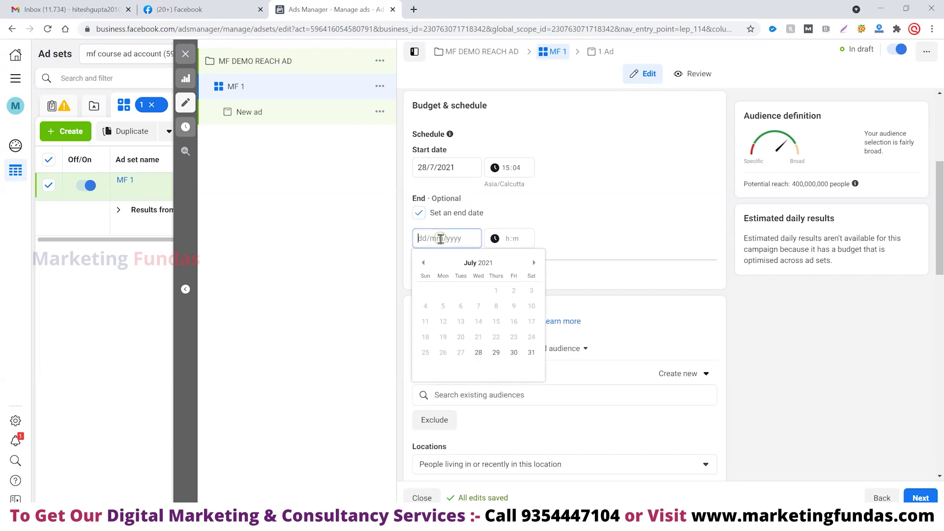
pyautogui.click(513, 352)
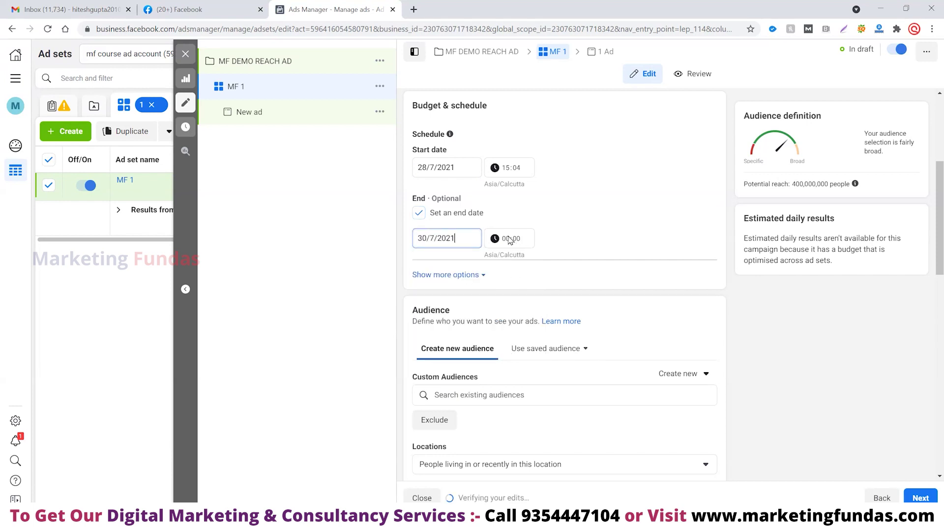
# Remove the ad set's end date and set the start date back to 25/7/2021.
pyautogui.click(429, 213)
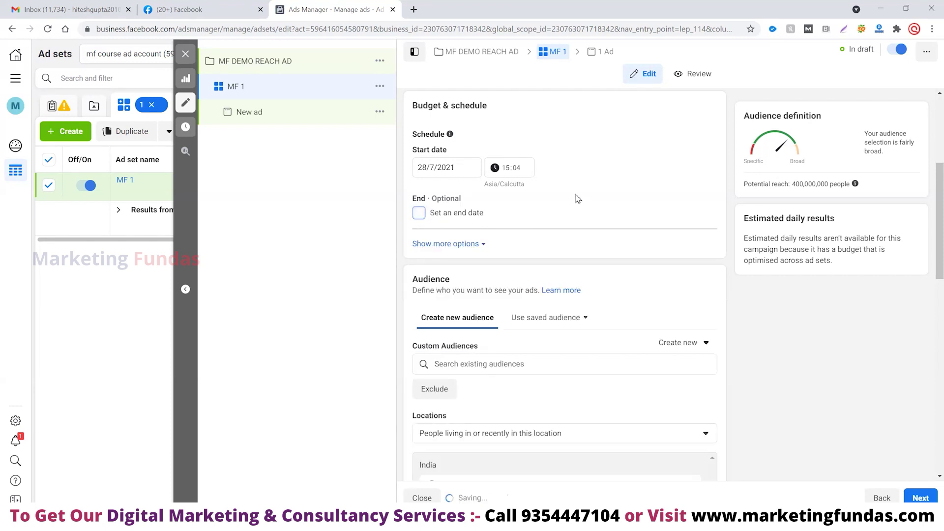
pyautogui.click(466, 173)
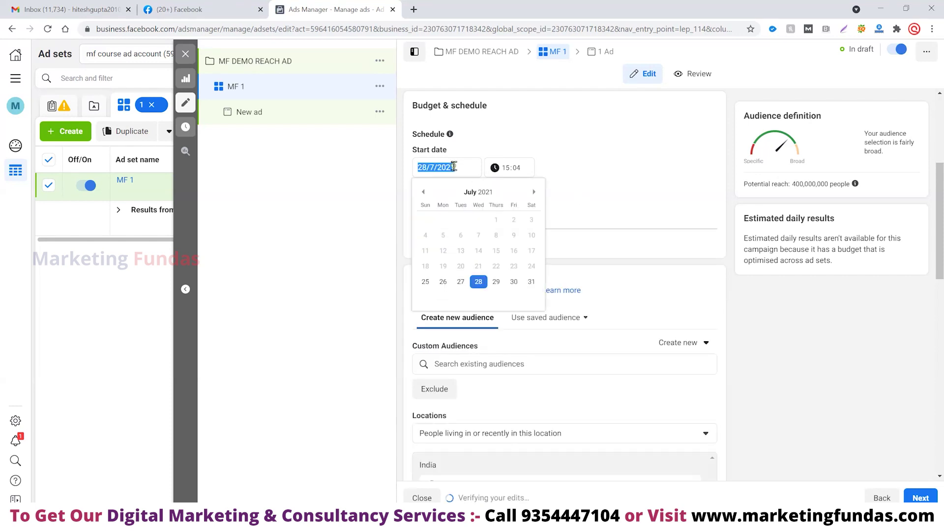
pyautogui.click(425, 281)
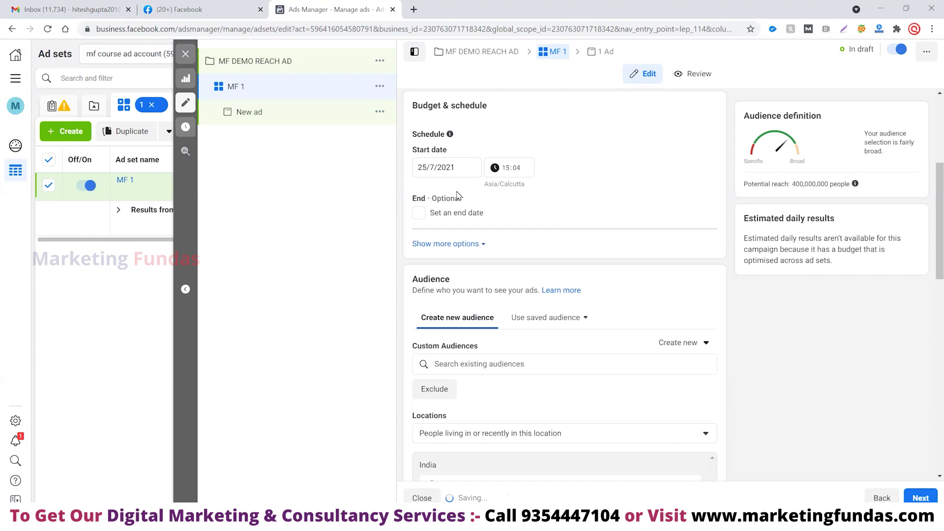
# Show the optional ad set spend limits and review the saved audiences available for targeting.
pyautogui.scroll(-2, 474, 187)
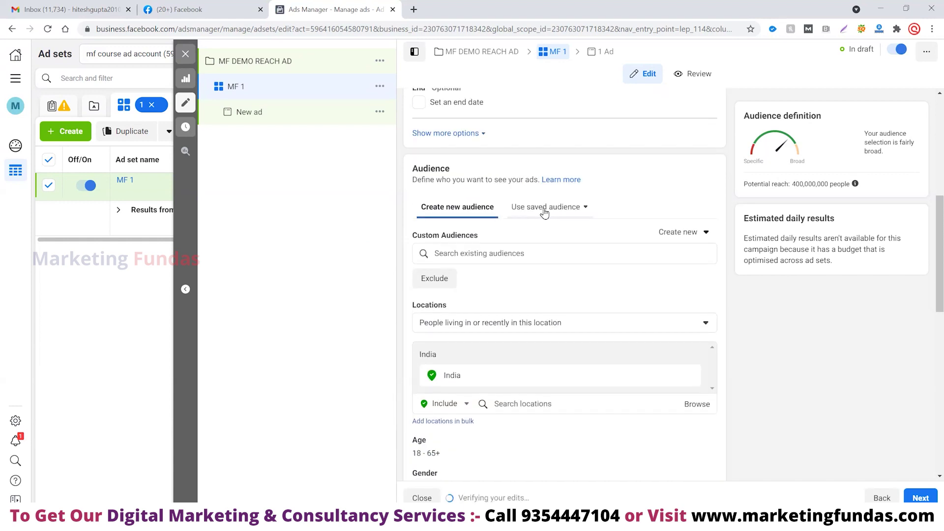
pyautogui.click(471, 134)
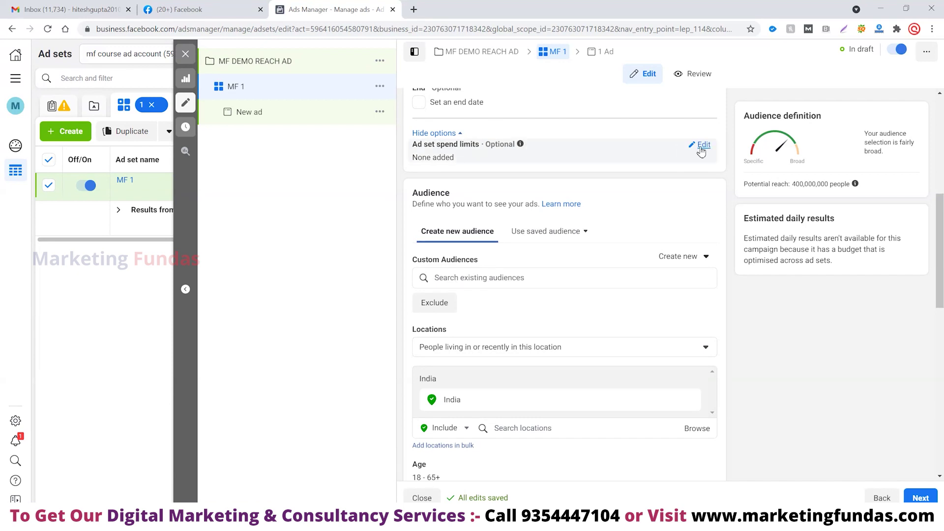
pyautogui.scroll(-1, 610, 201)
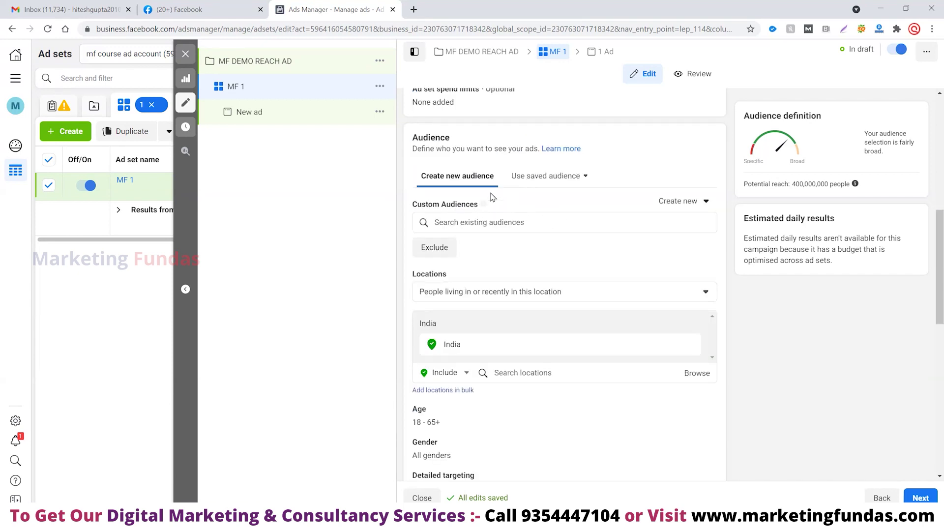
pyautogui.click(529, 178)
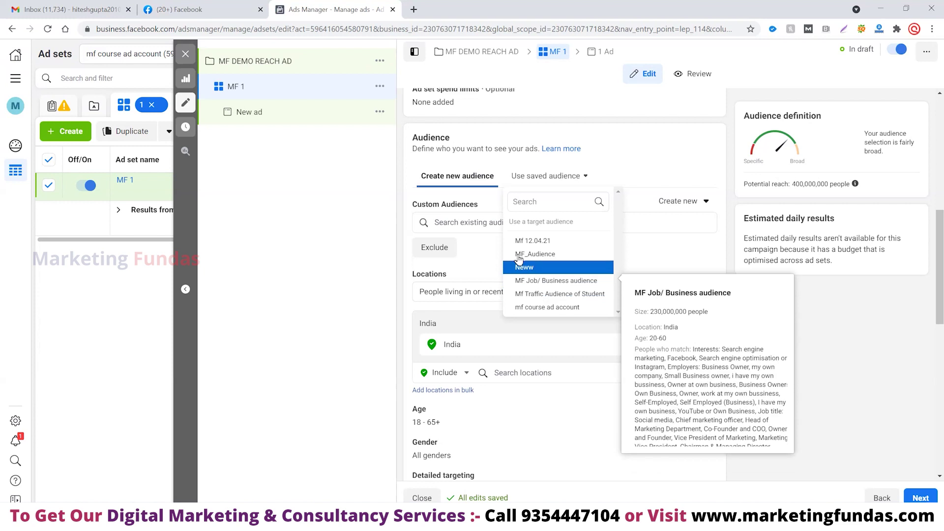
pyautogui.click(364, 252)
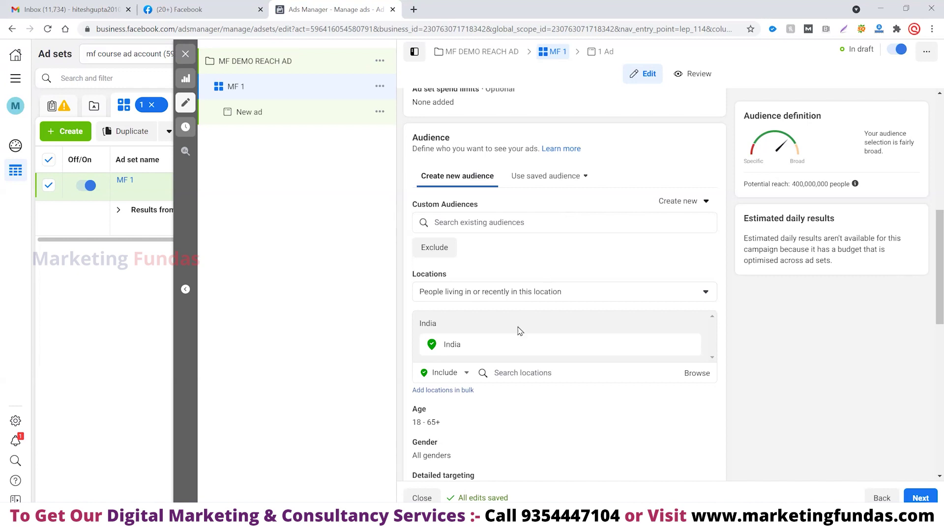
# Add the city Delhi, Delhi, India as the audience's included location.
pyautogui.click(517, 373)
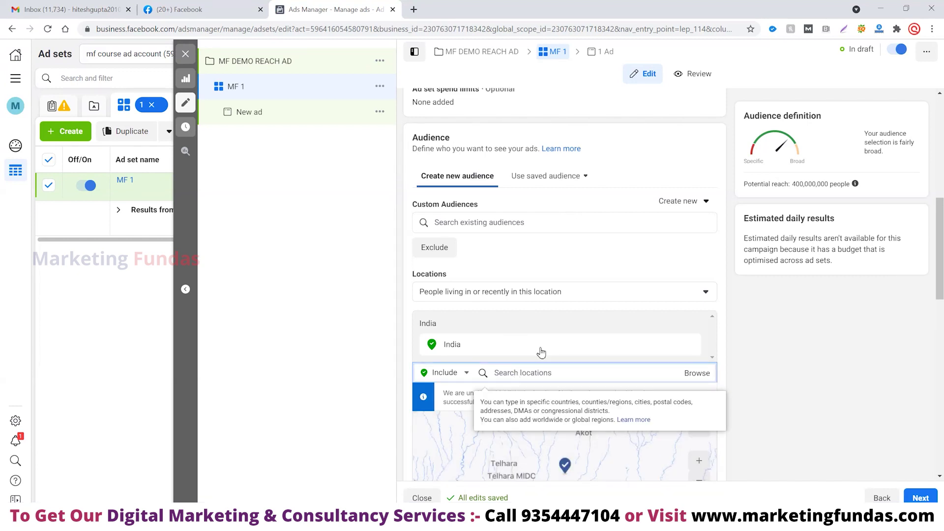
pyautogui.scroll(-1, 560, 312)
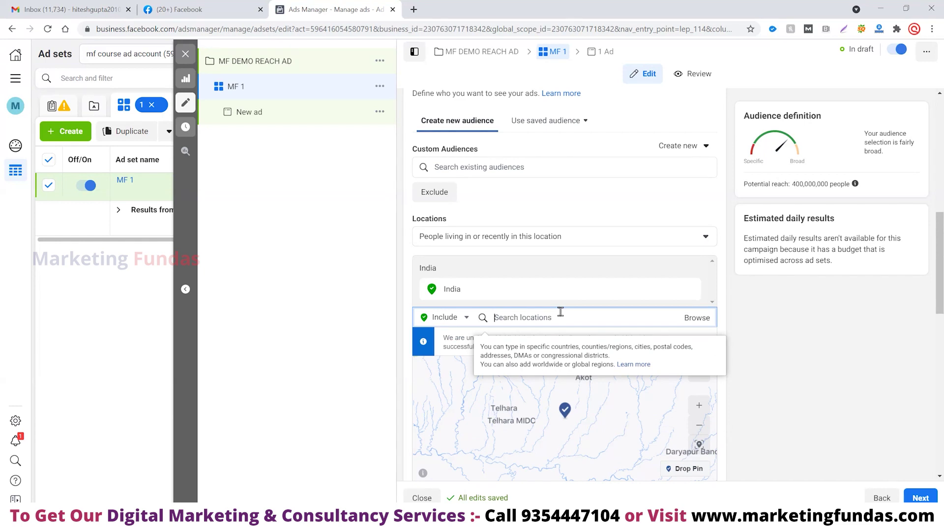
pyautogui.write('Delhi')
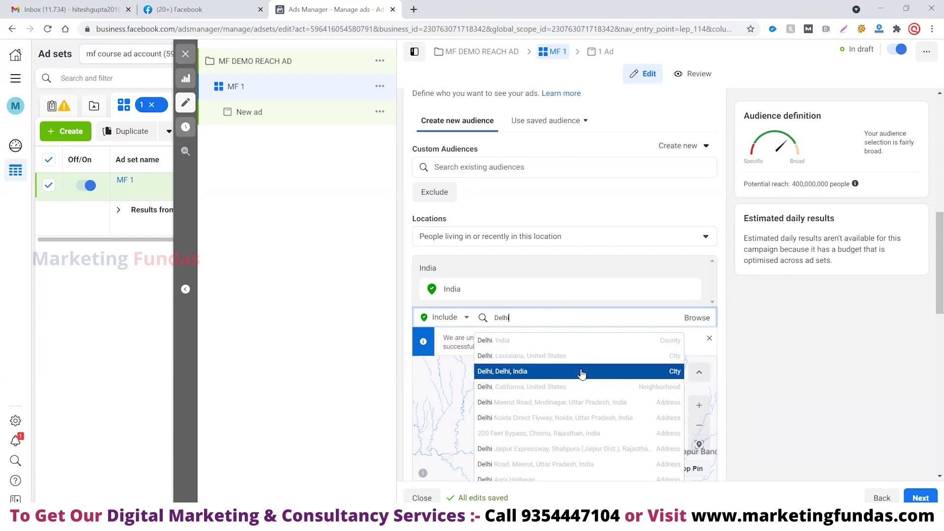
pyautogui.press('Return')
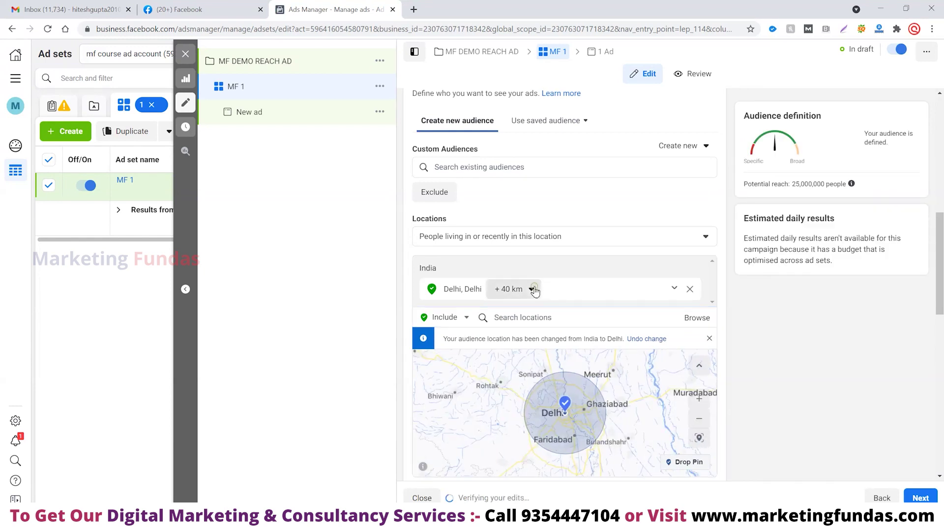
# Try a 30 km radius around Delhi, and restrict the location to the current city only.
pyautogui.click(534, 289)
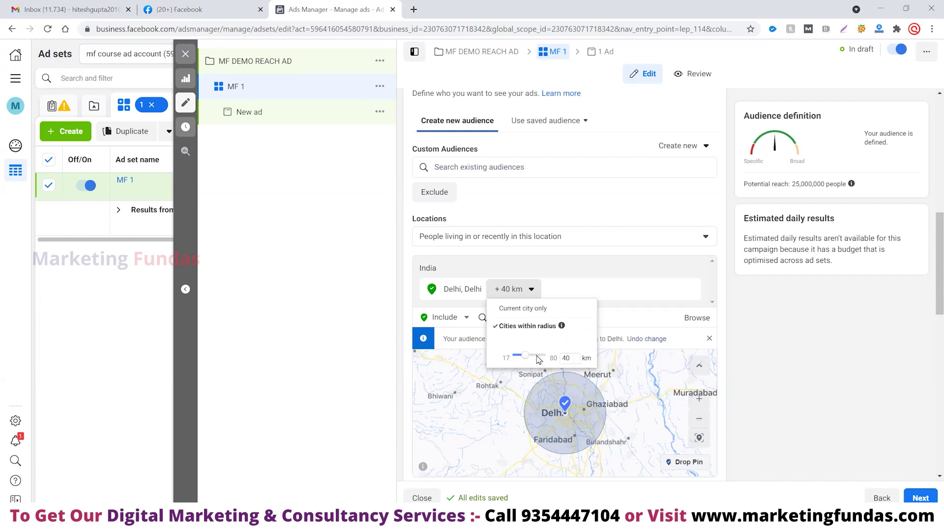
pyautogui.moveTo(525, 356); pyautogui.dragTo(520, 361)
pyautogui.click(531, 289)
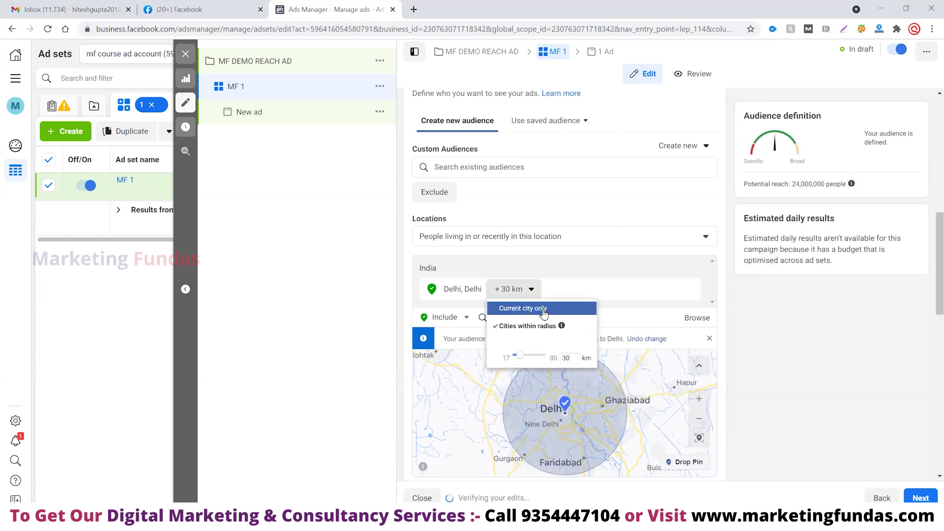
pyautogui.click(539, 310)
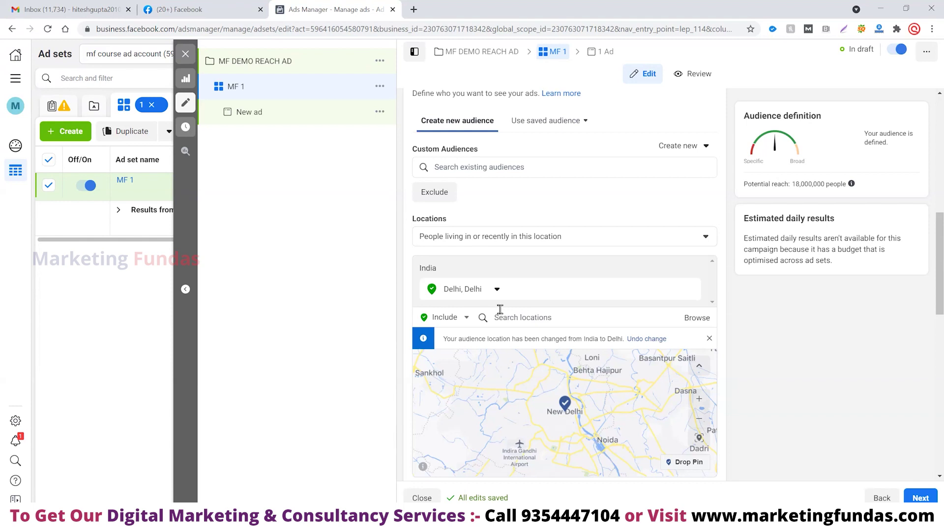
# Set the audience's age range to a minimum of 25 and a maximum of 55.
pyautogui.scroll(-1, 500, 309)
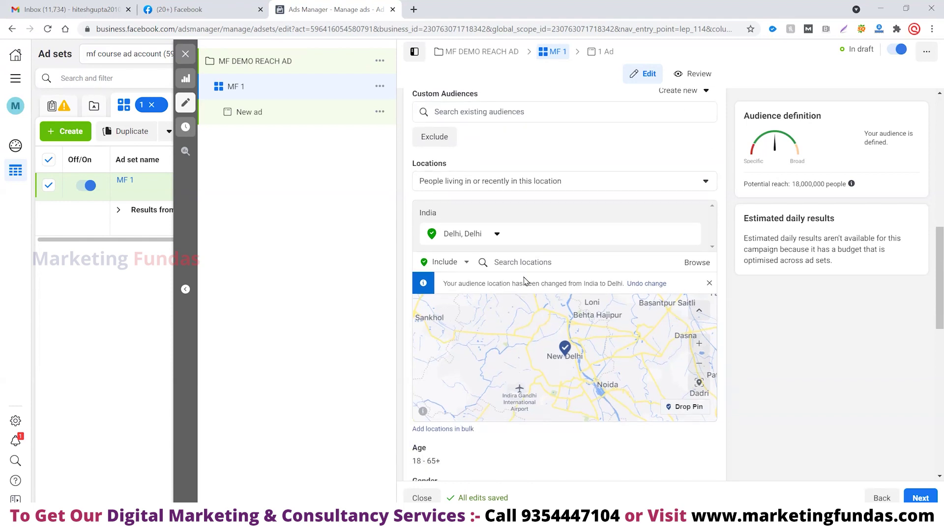
pyautogui.scroll(-1, 526, 284)
pyautogui.scroll(-2, 526, 284)
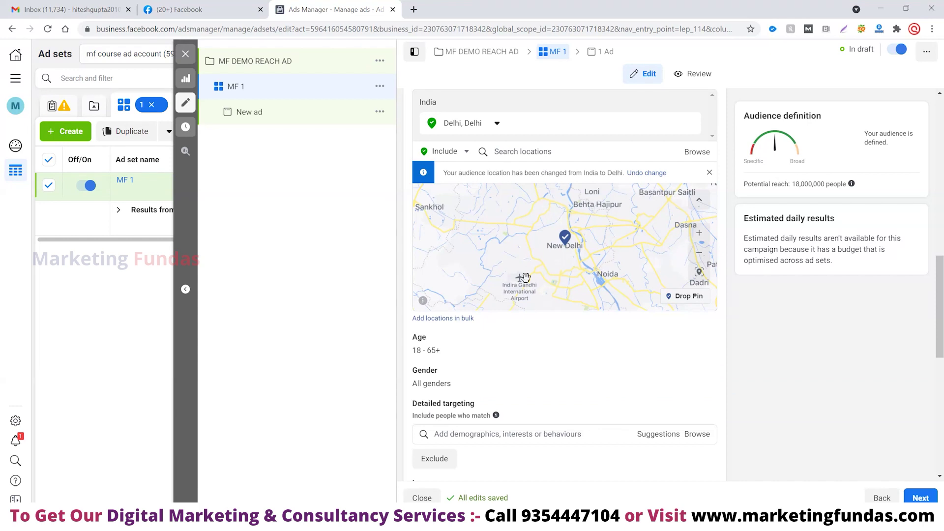
pyautogui.scroll(-1, 609, 329)
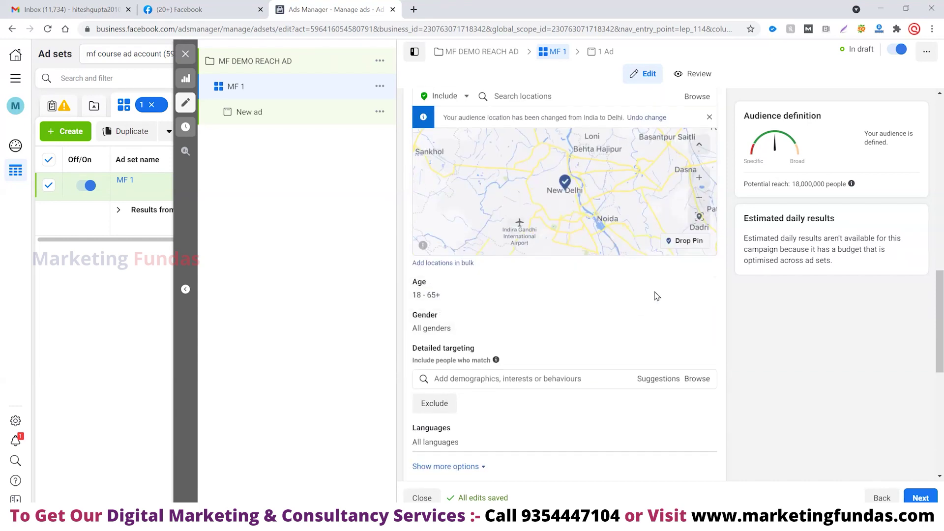
pyautogui.click(705, 284)
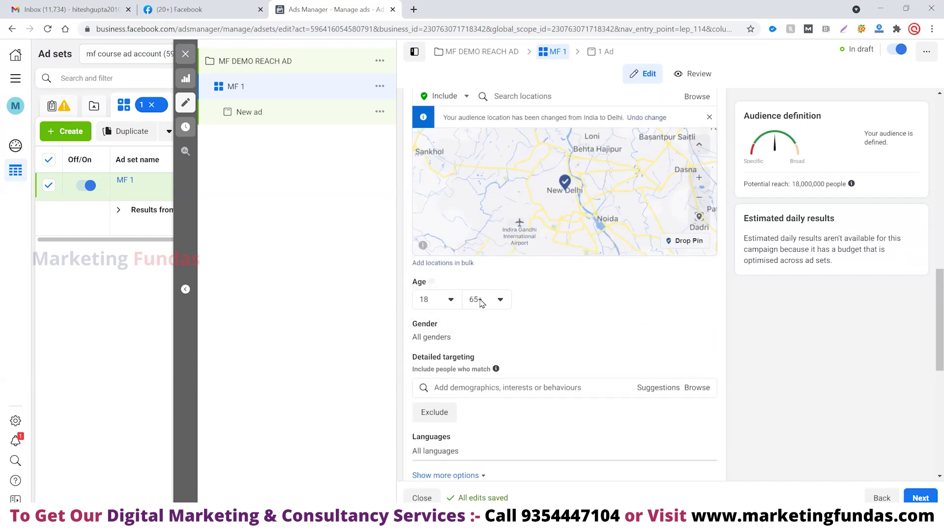
pyautogui.click(449, 301)
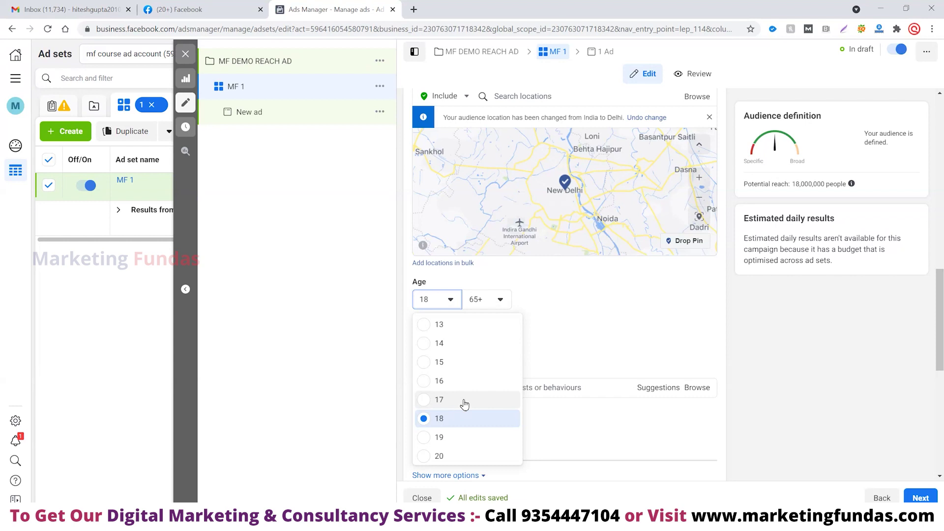
pyautogui.scroll(-1, 469, 402)
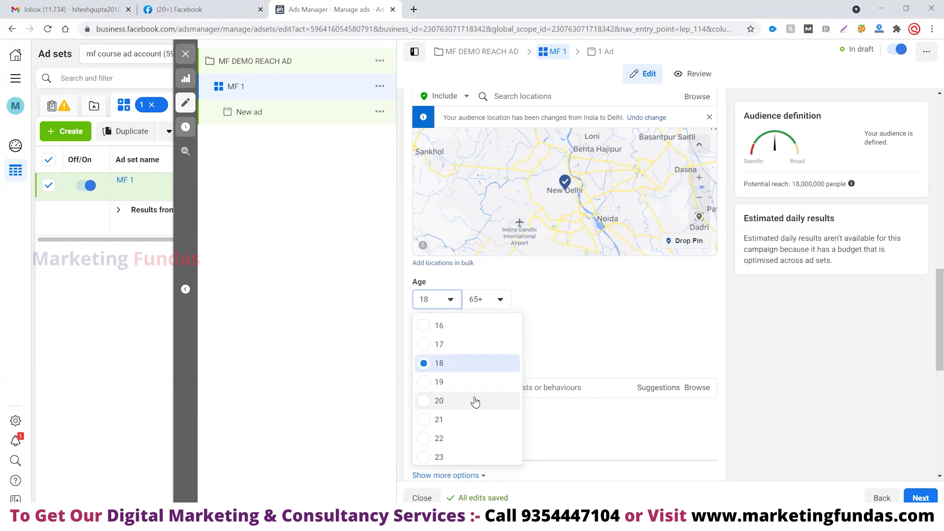
pyautogui.scroll(-1, 476, 399)
pyautogui.click(460, 436)
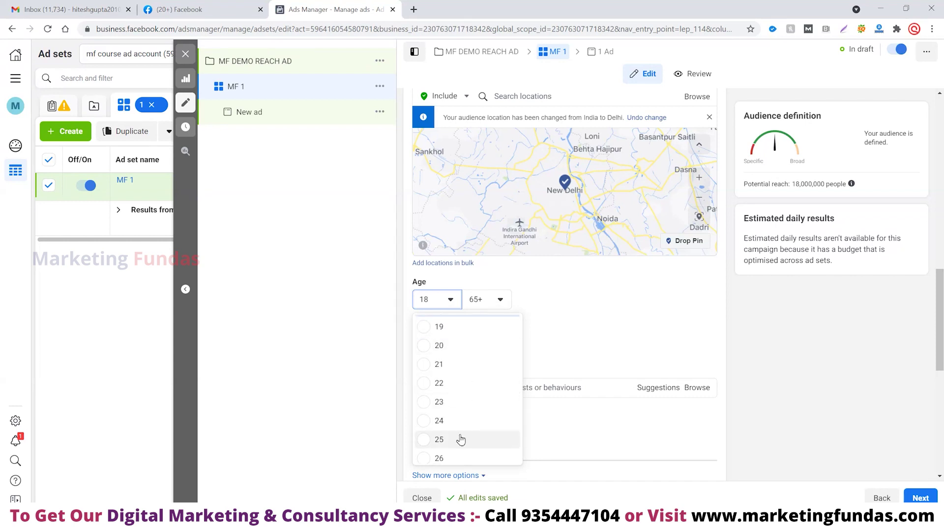
pyautogui.click(500, 300)
pyautogui.scroll(3, 512, 391)
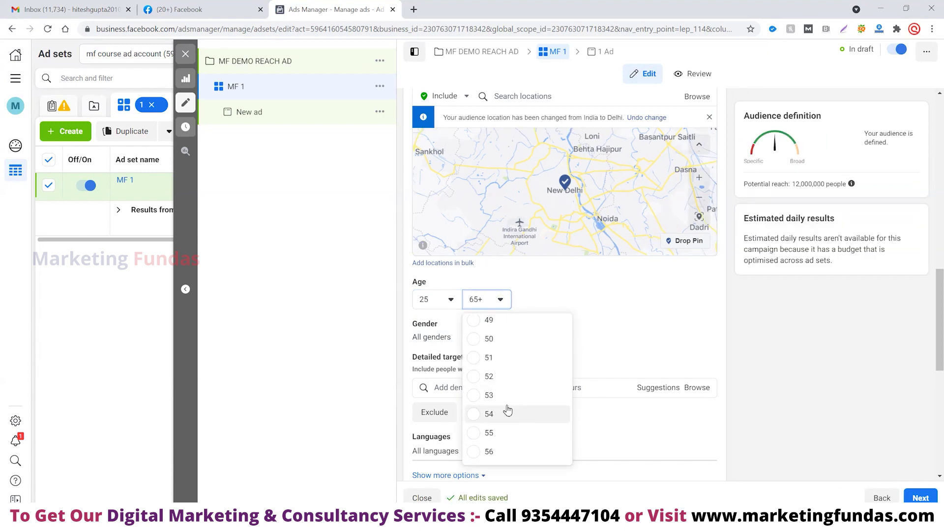
pyautogui.click(504, 433)
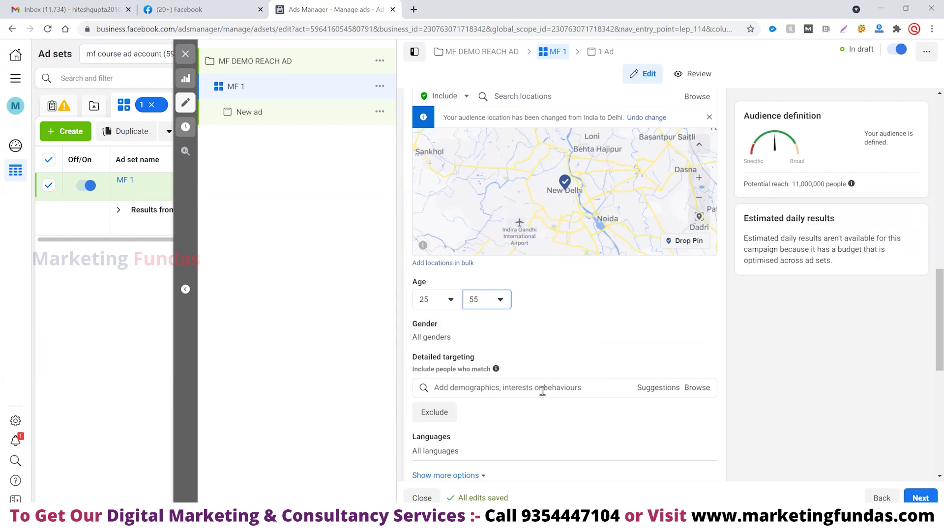
# Open the audience's gender setting, try Women and return the selection to All.
pyautogui.click(693, 323)
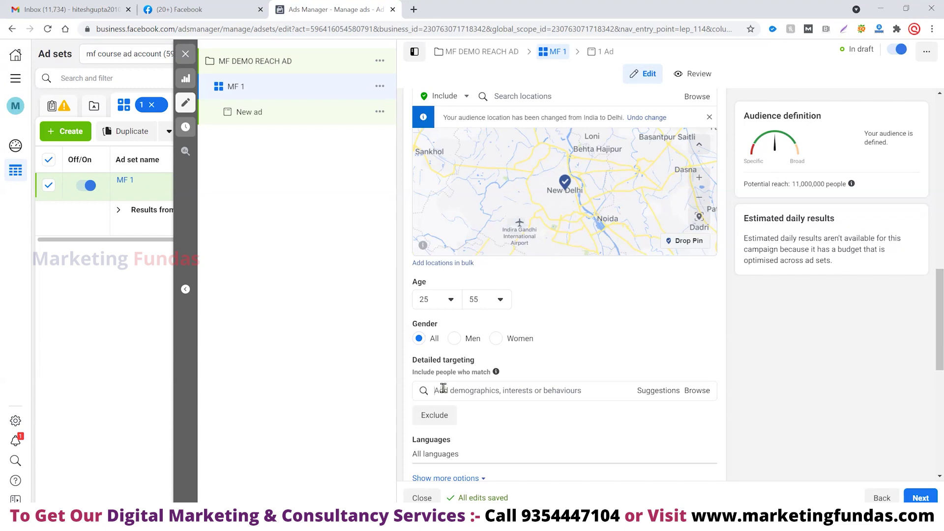
pyautogui.click(494, 338)
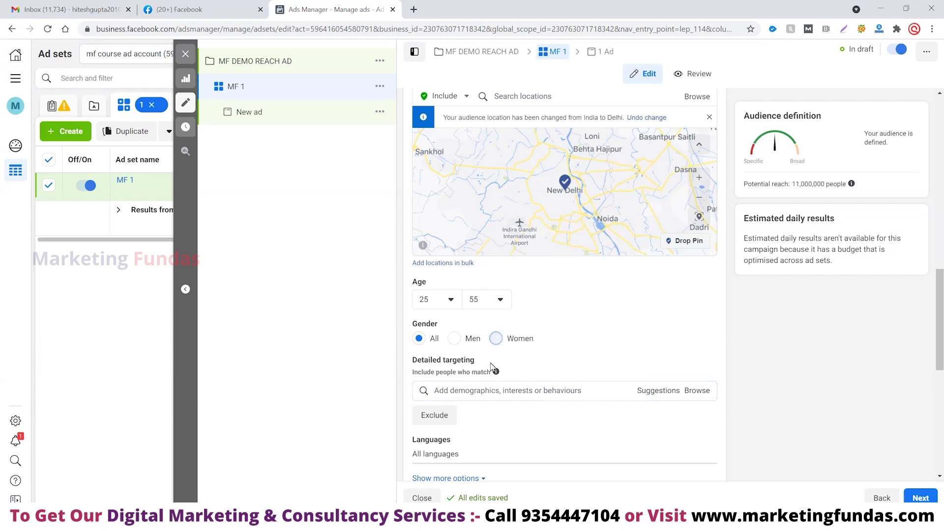
pyautogui.click(418, 339)
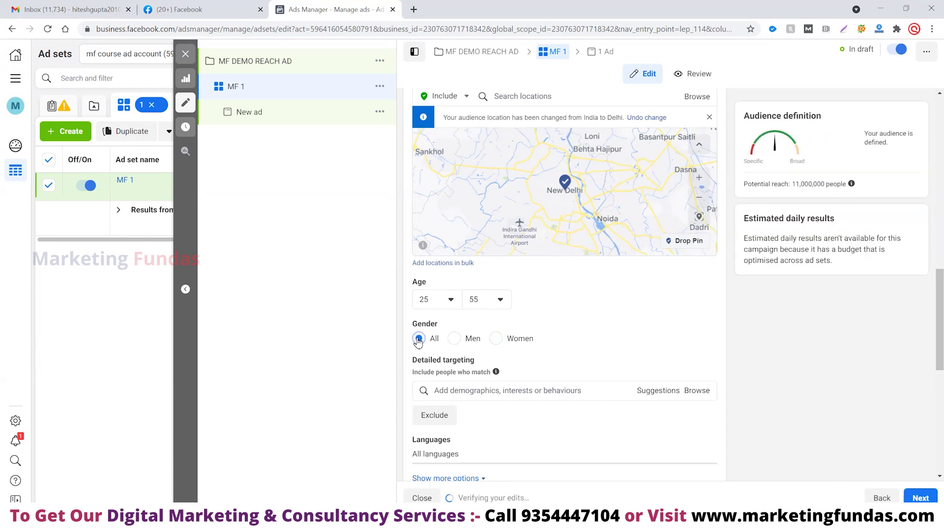
# Browse the detailed targeting categories and expand Demographics to examine its subcategories.
pyautogui.click(469, 393)
pyautogui.scroll(-2, 605, 305)
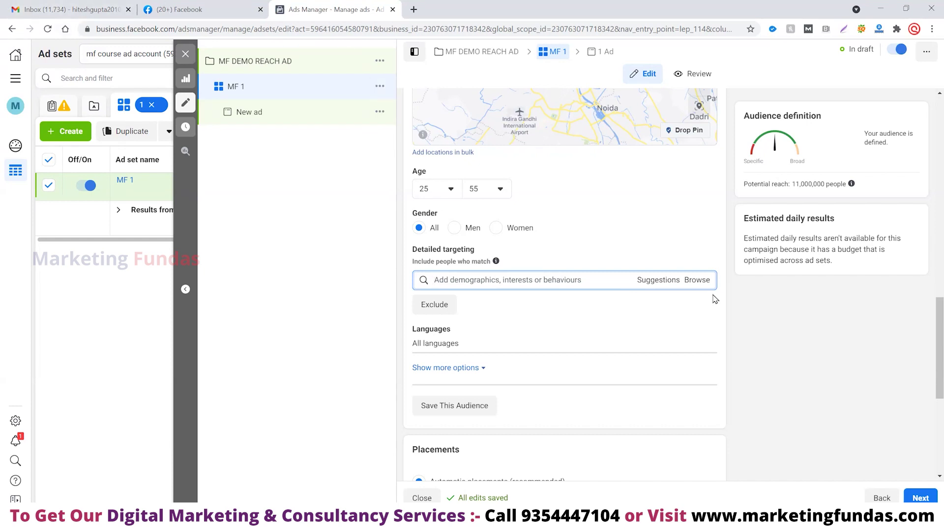
pyautogui.click(698, 279)
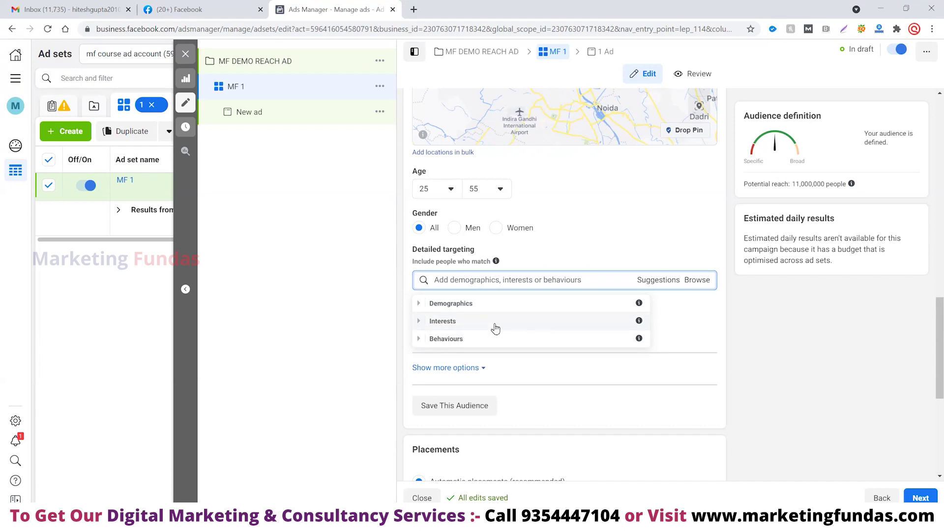
pyautogui.click(470, 310)
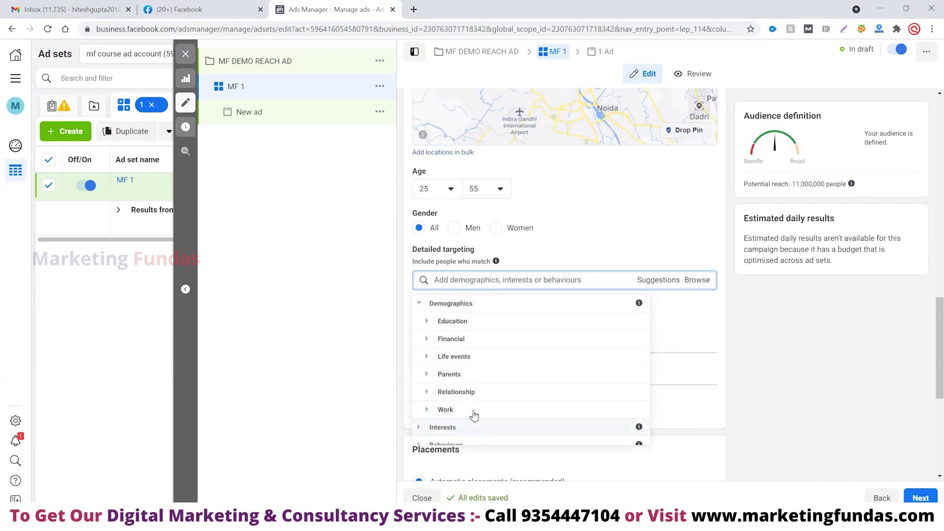
pyautogui.scroll(-1, 473, 388)
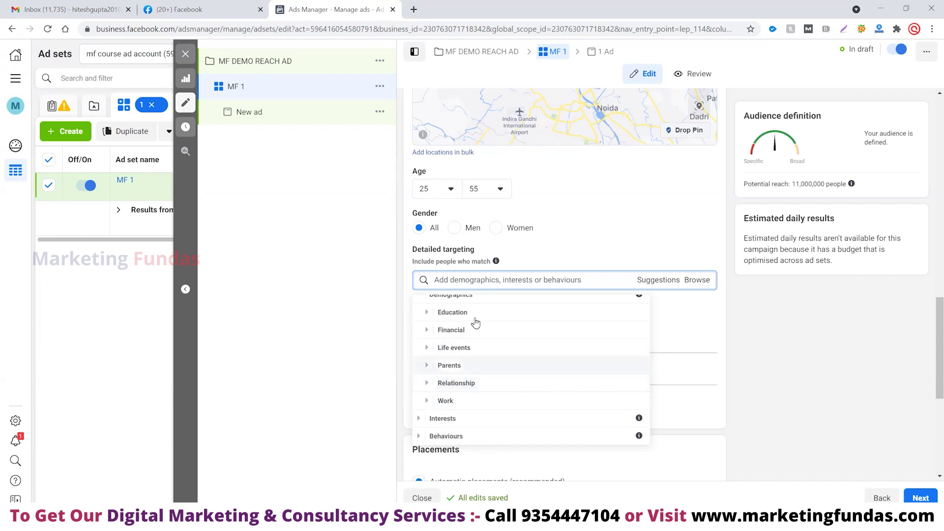
pyautogui.scroll(-2, 462, 358)
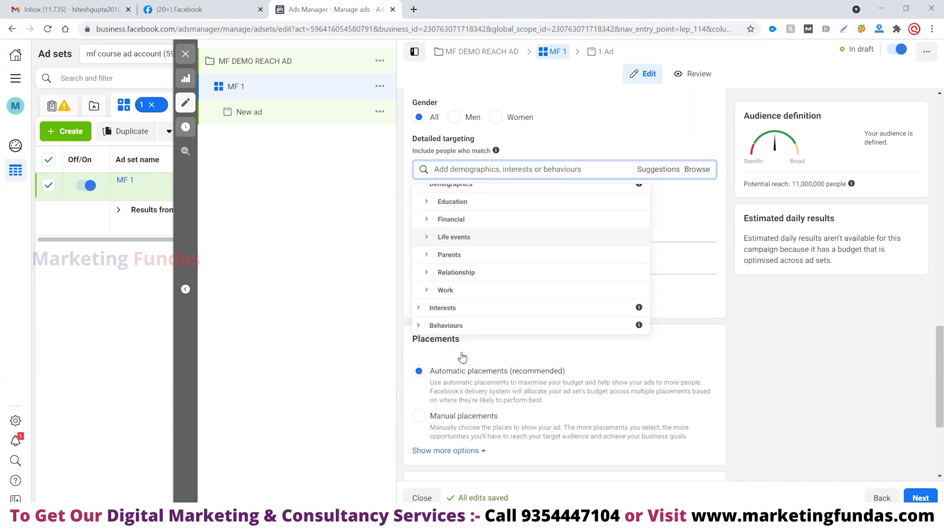
# Add the Business interest from the Business and industry category to the audience's detailed targeting.
pyautogui.click(444, 311)
pyautogui.scroll(1, 826, 432)
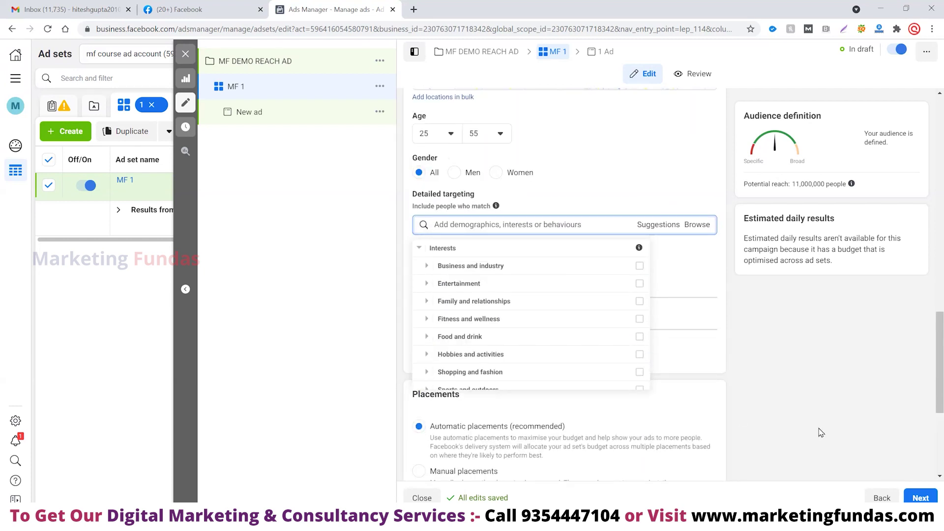
pyautogui.scroll(1, 820, 432)
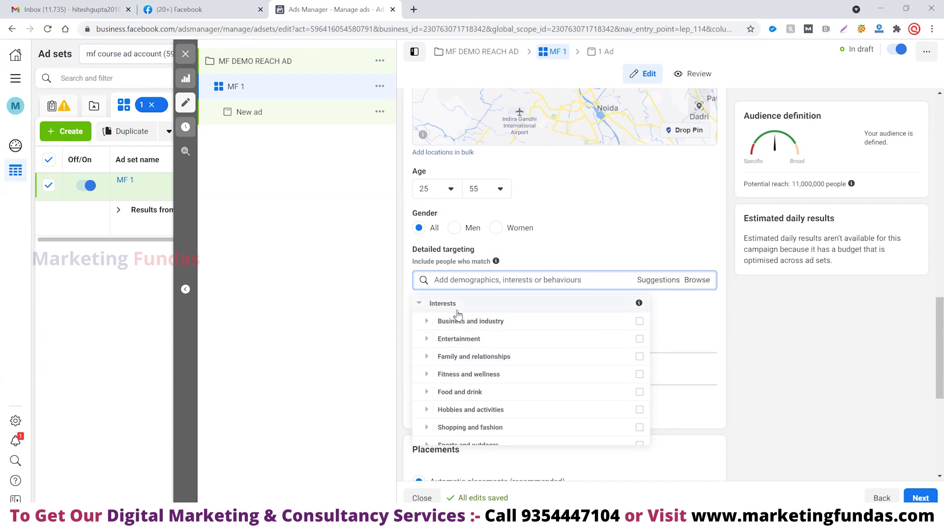
pyautogui.click(508, 326)
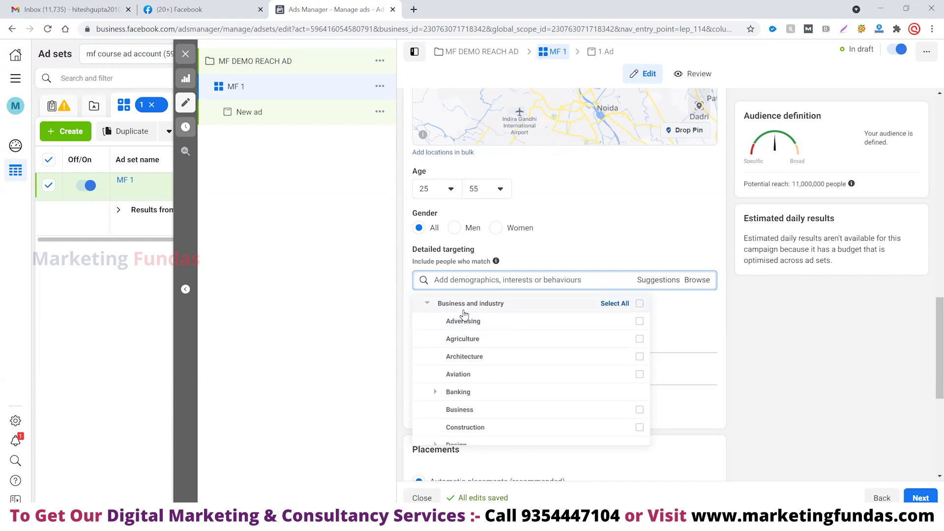
pyautogui.click(472, 416)
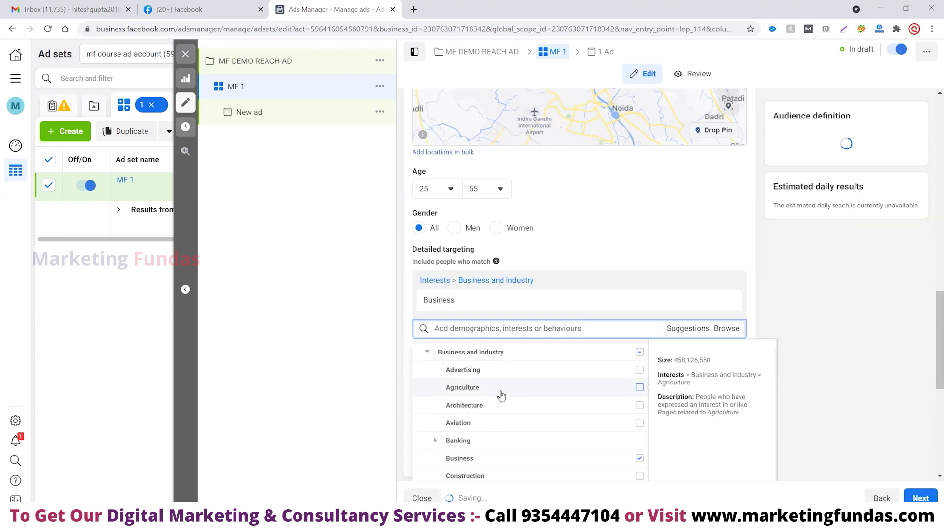
pyautogui.scroll(-1, 499, 398)
pyautogui.scroll(1, 492, 413)
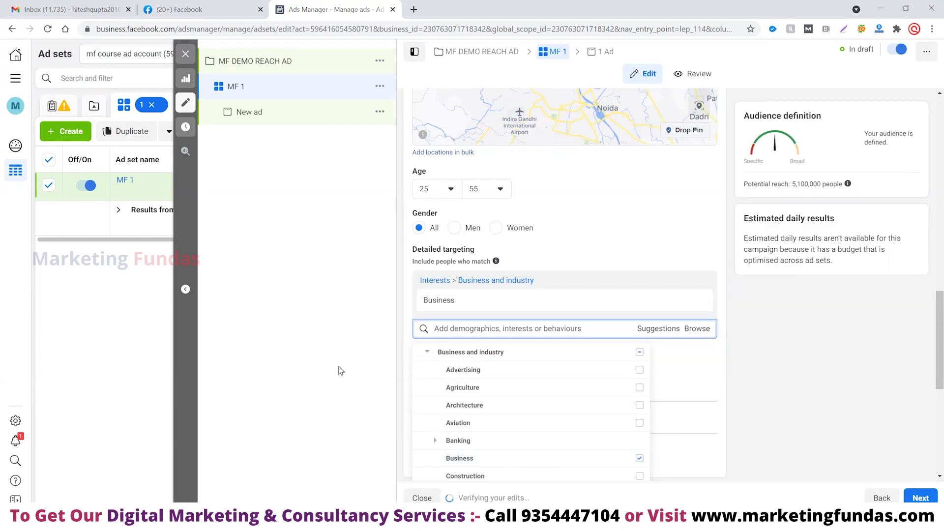
pyautogui.scroll(-1, 527, 430)
pyautogui.scroll(-1, 528, 428)
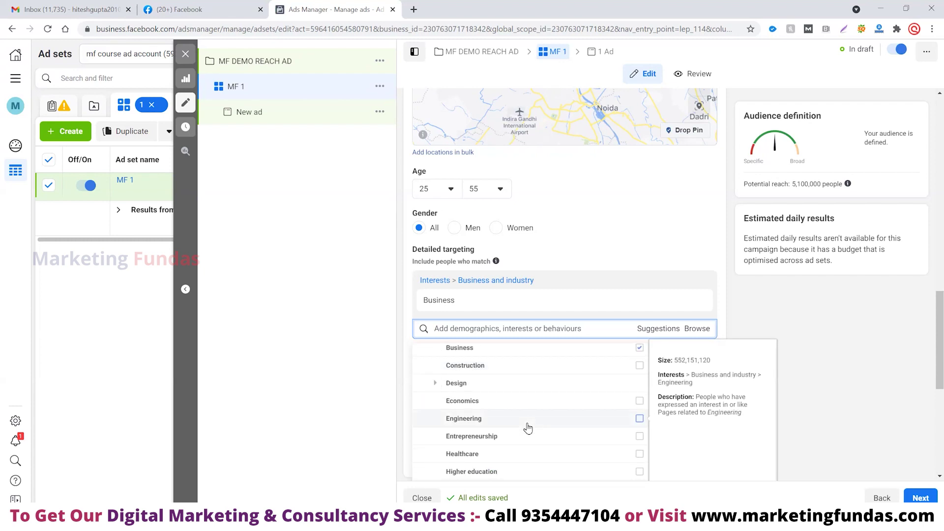
pyautogui.scroll(1, 490, 393)
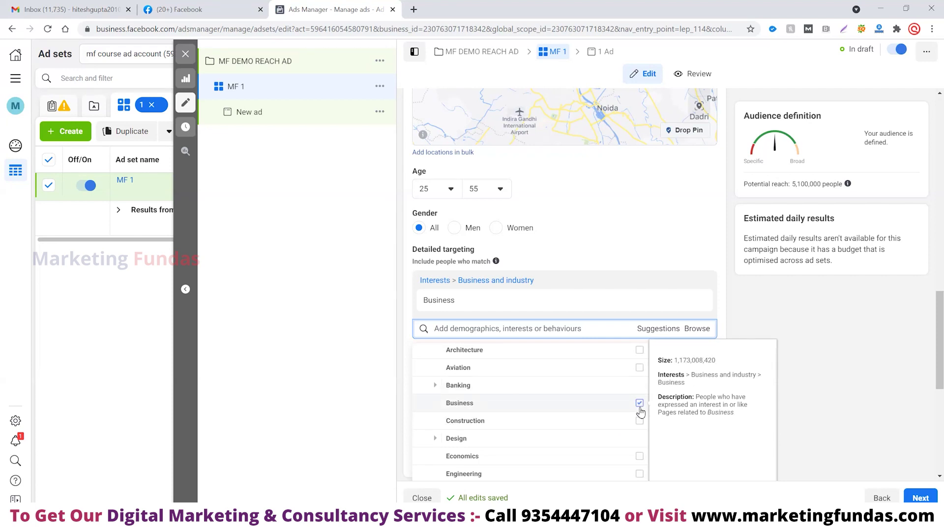
# Add the work industries Arts, entertainment, sport and media, Education and libraries, and IT and technical services to the detailed targeting.
pyautogui.scroll(3, 610, 422)
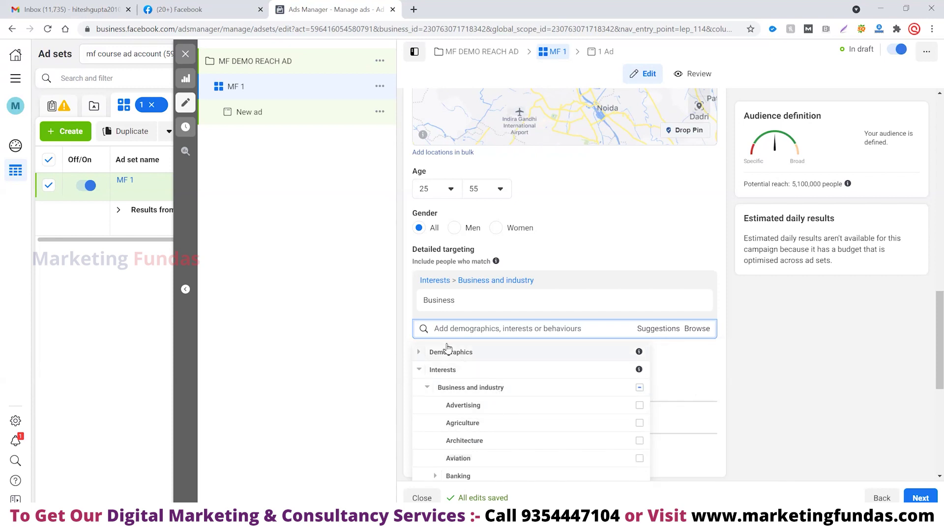
pyautogui.click(447, 351)
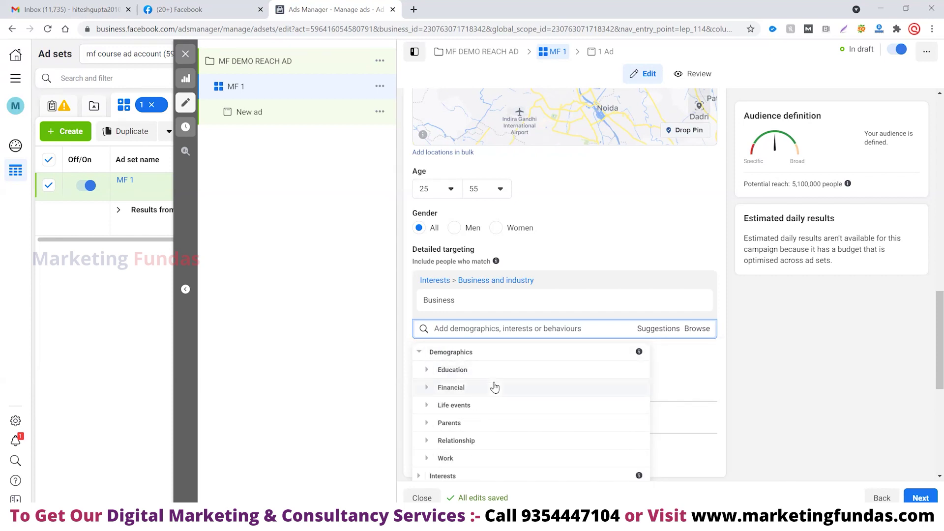
pyautogui.scroll(-1, 499, 423)
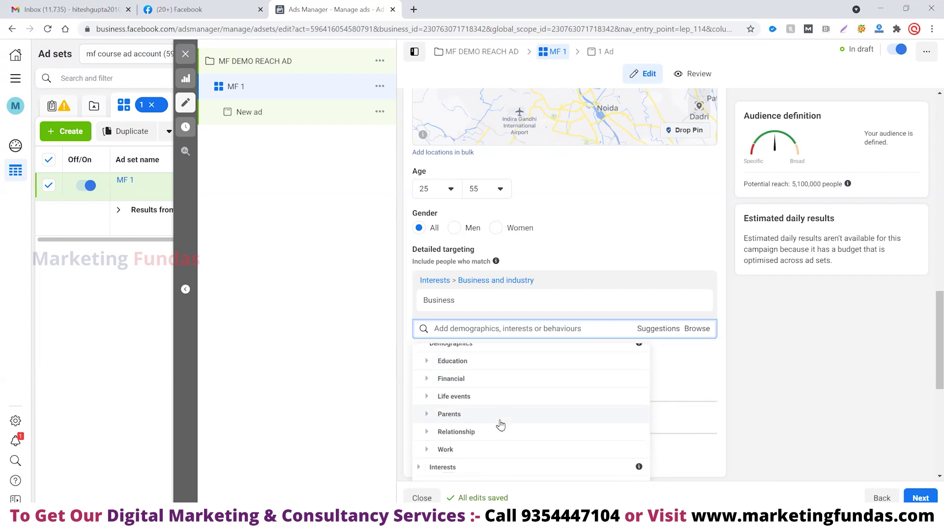
pyautogui.click(452, 449)
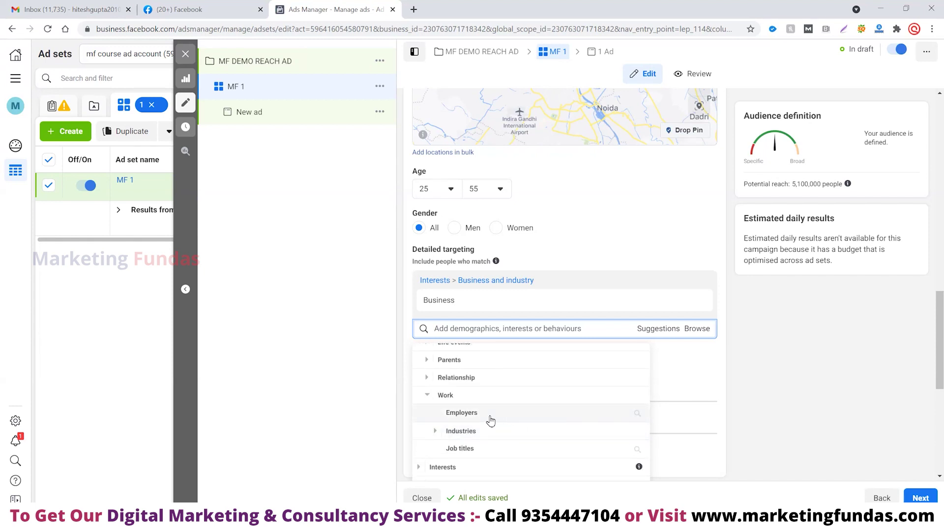
pyautogui.click(467, 432)
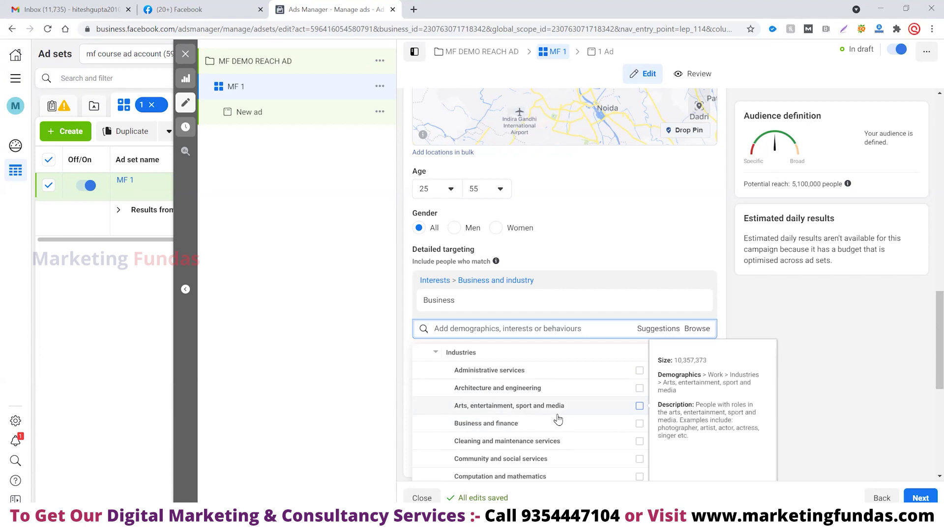
pyautogui.click(640, 406)
pyautogui.scroll(-1, 595, 450)
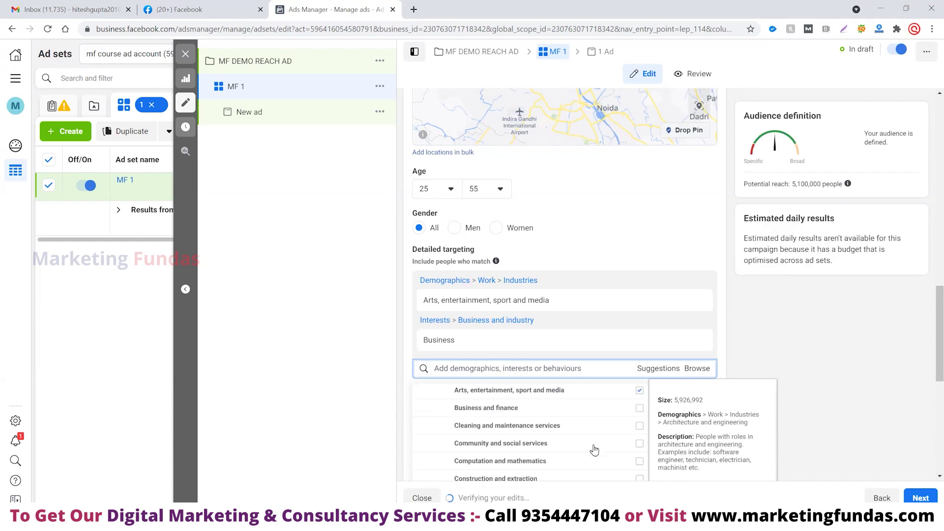
pyautogui.scroll(-2, 595, 450)
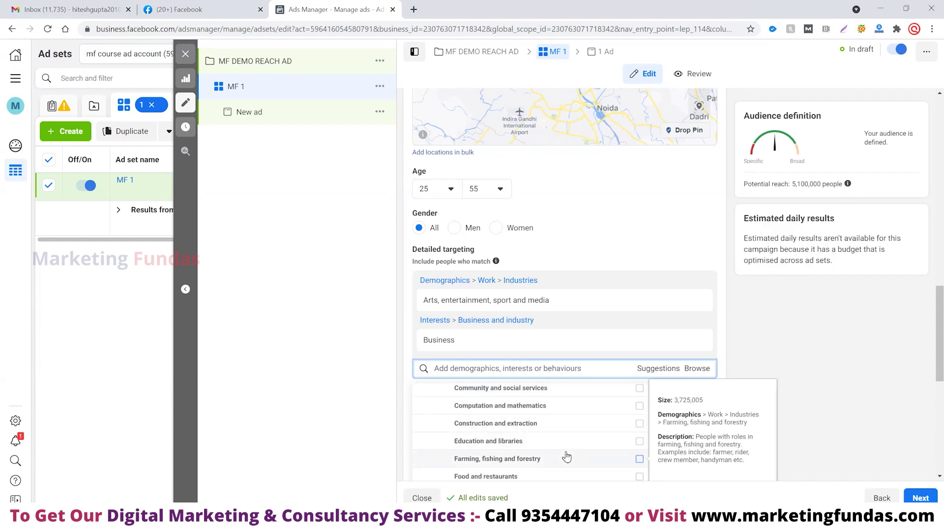
pyautogui.click(640, 442)
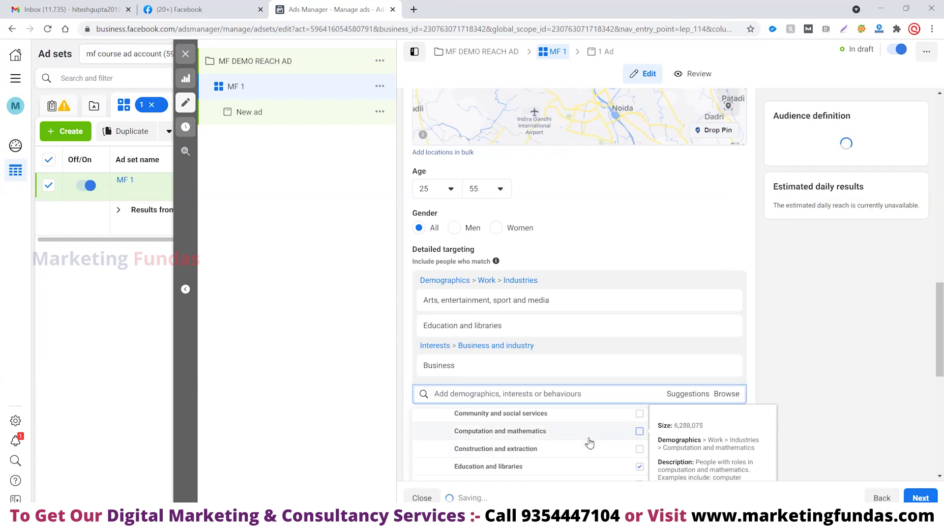
pyautogui.scroll(-2, 588, 443)
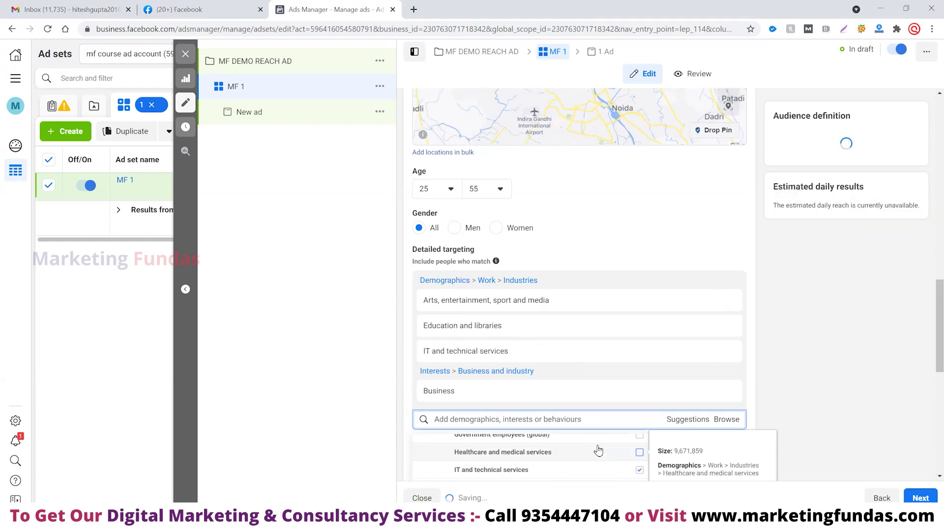
pyautogui.scroll(-2, 773, 379)
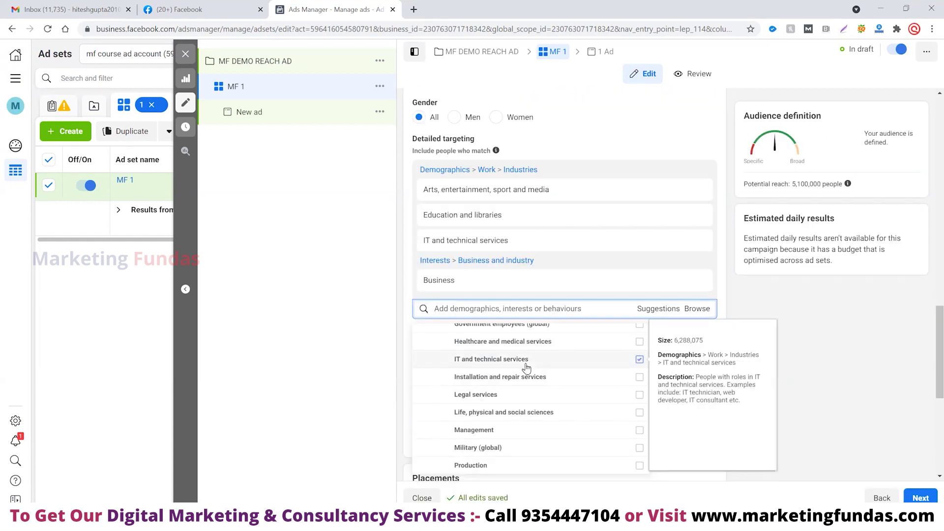
pyautogui.click(375, 356)
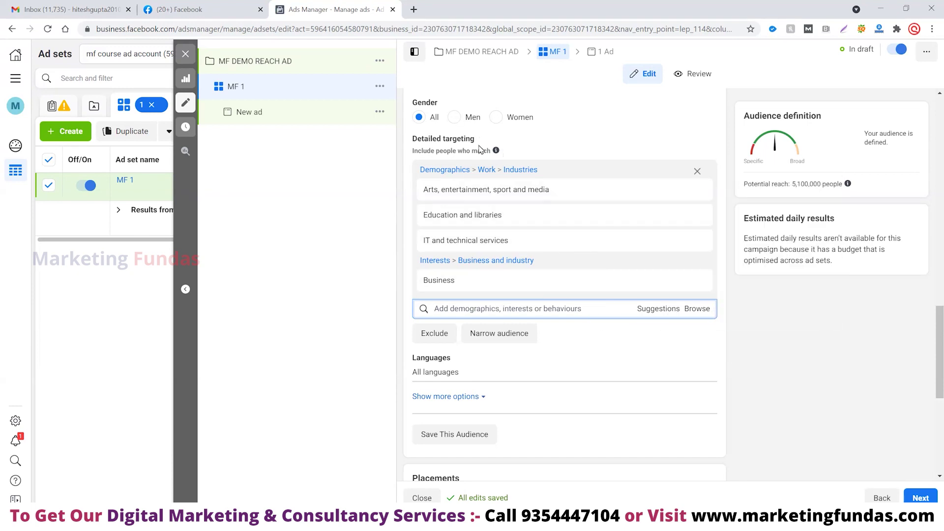
# Reveal the audience's additional options and examine the connection types offered for Facebook Pages, apps and events.
pyautogui.moveTo(445, 279)
pyautogui.moveTo(459, 202)
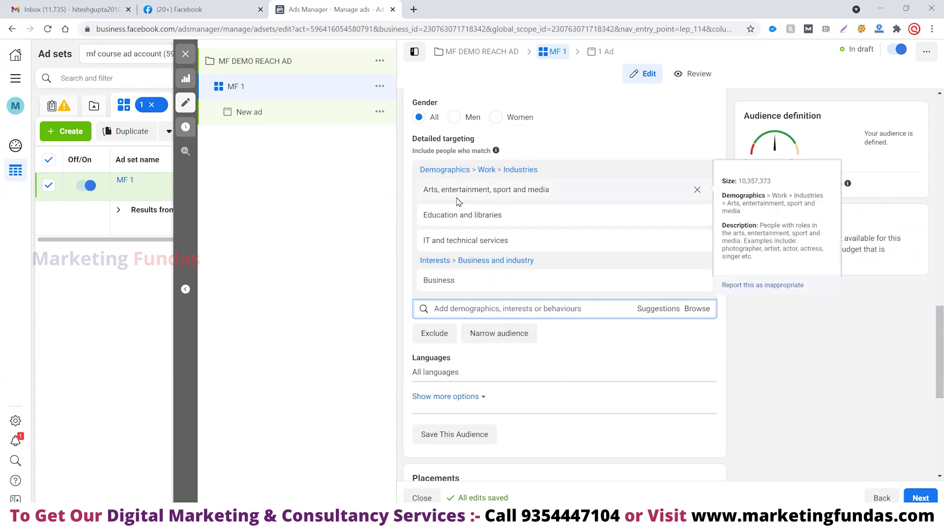
pyautogui.scroll(-2, 790, 389)
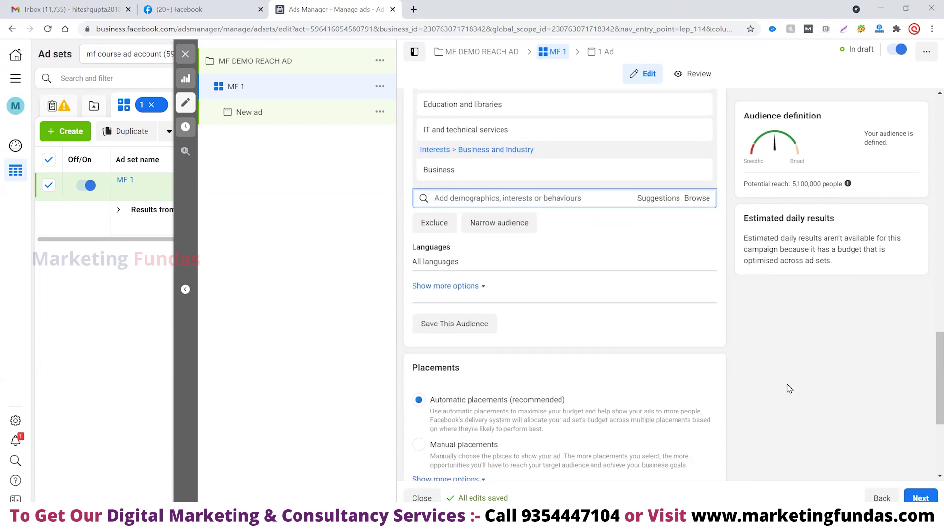
pyautogui.moveTo(460, 252)
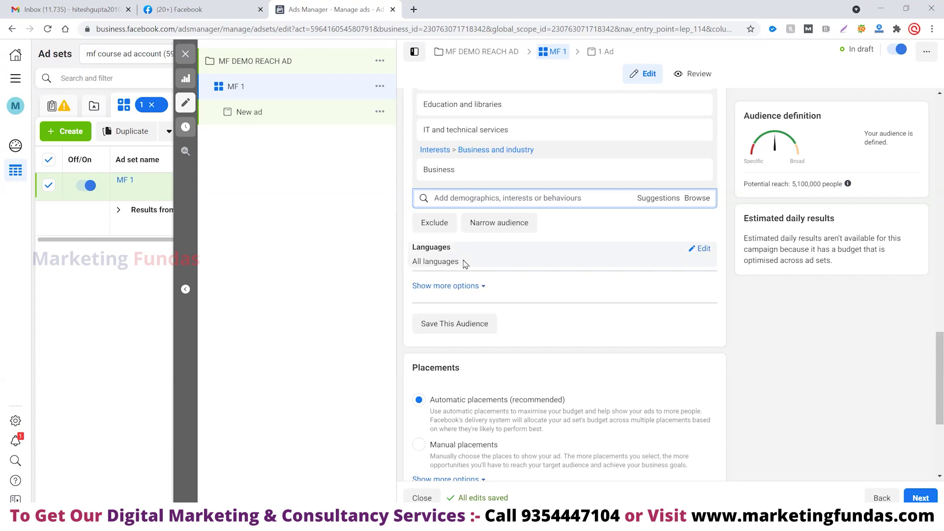
pyautogui.click(472, 286)
pyautogui.scroll(-3, 487, 288)
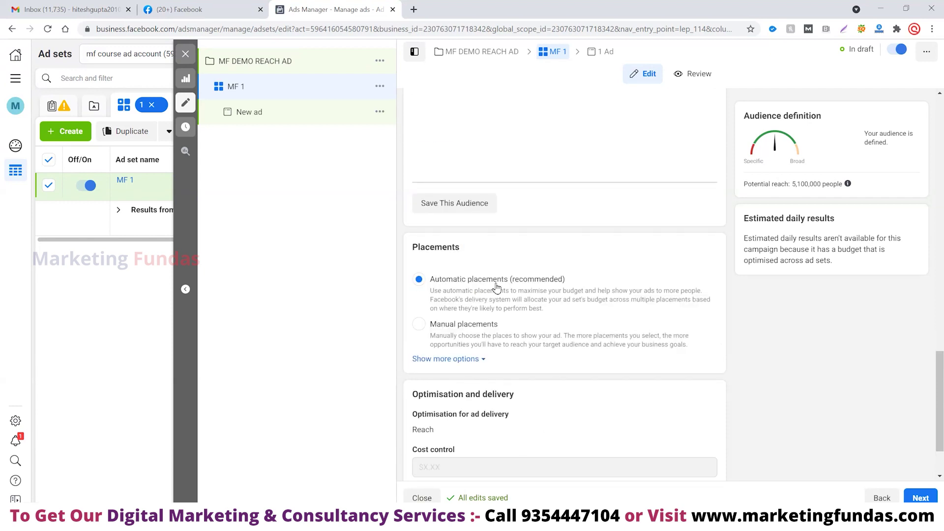
pyautogui.scroll(1, 496, 288)
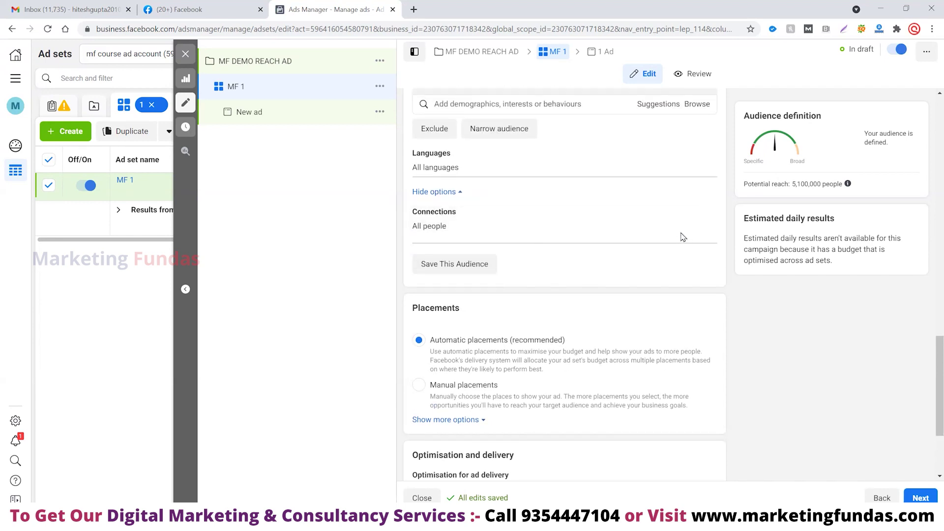
pyautogui.click(701, 216)
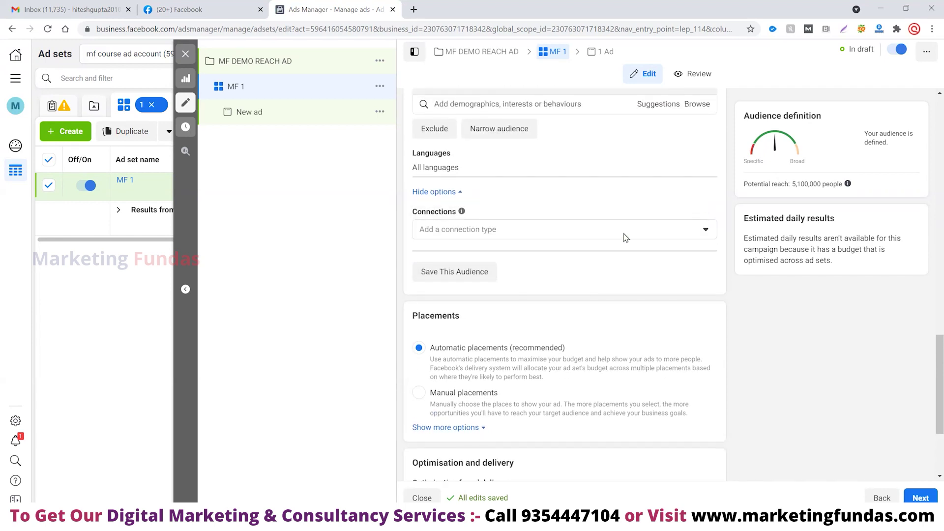
pyautogui.click(598, 233)
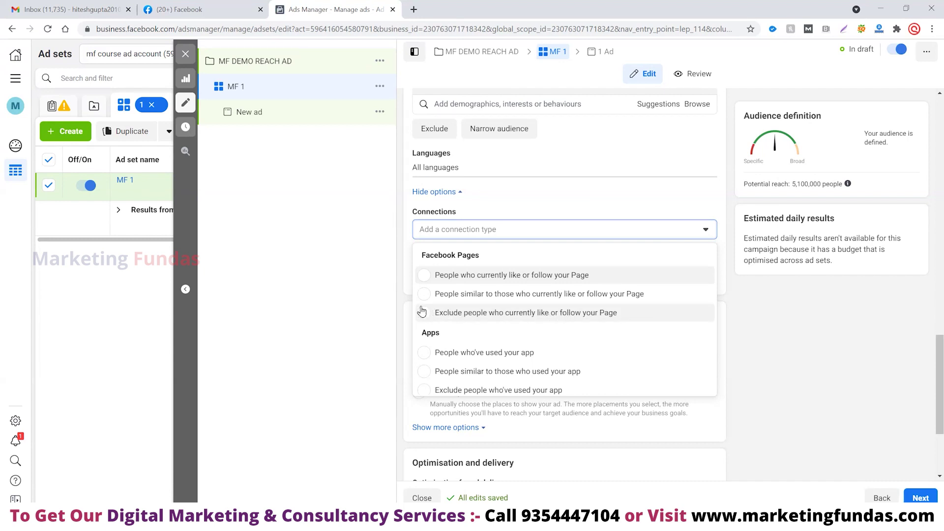
pyautogui.scroll(-2, 580, 344)
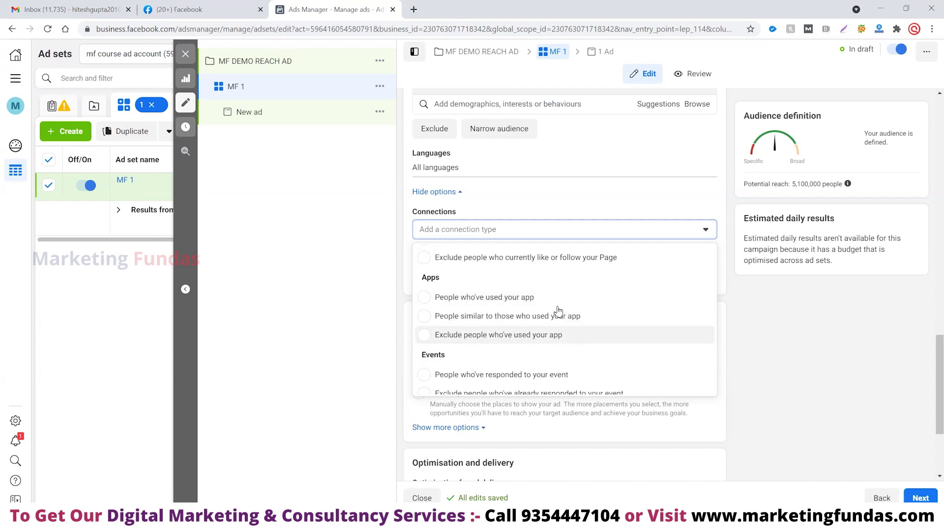
pyautogui.scroll(-1, 507, 283)
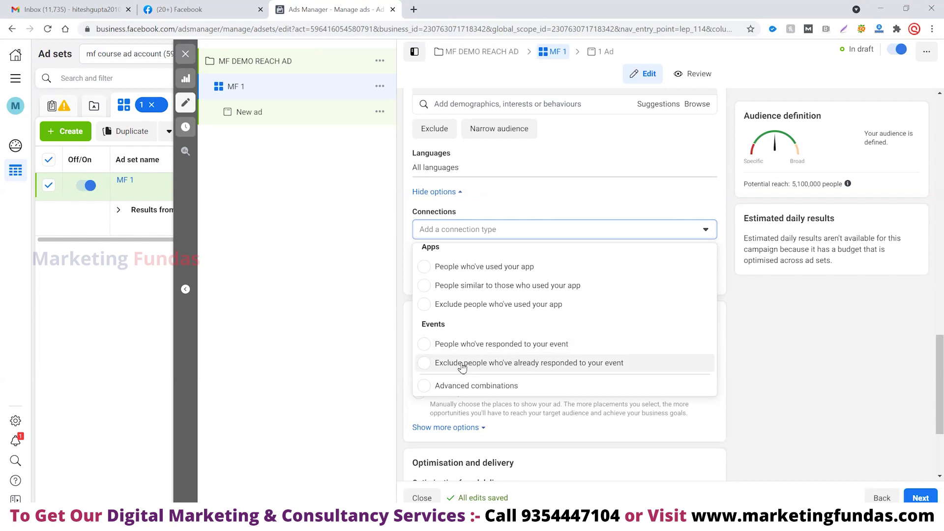
pyautogui.click(783, 348)
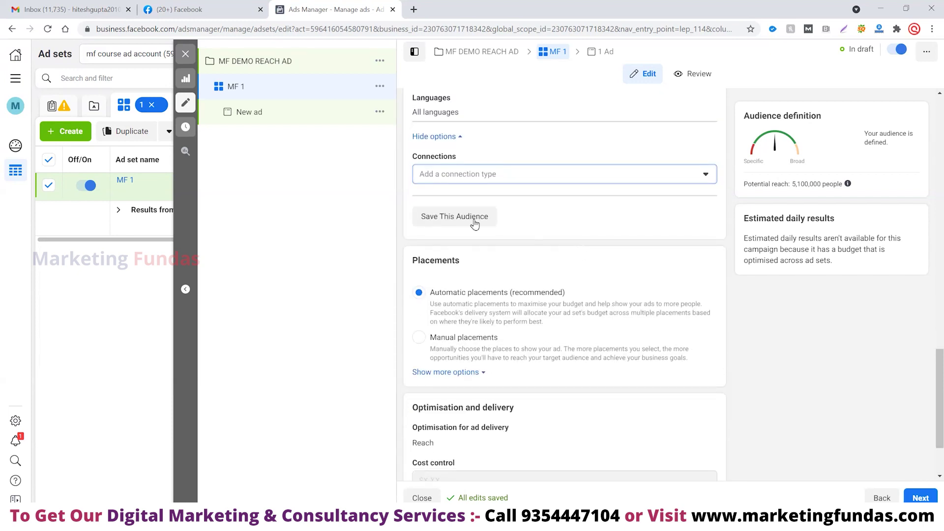
# Save the ad set's audience under the name mf digital agency demo.
pyautogui.scroll(1, 538, 236)
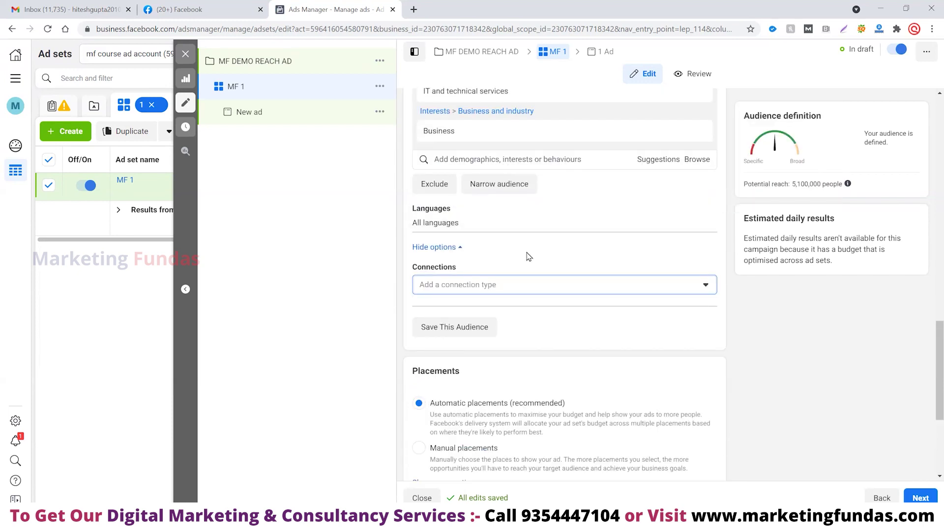
pyautogui.click(478, 328)
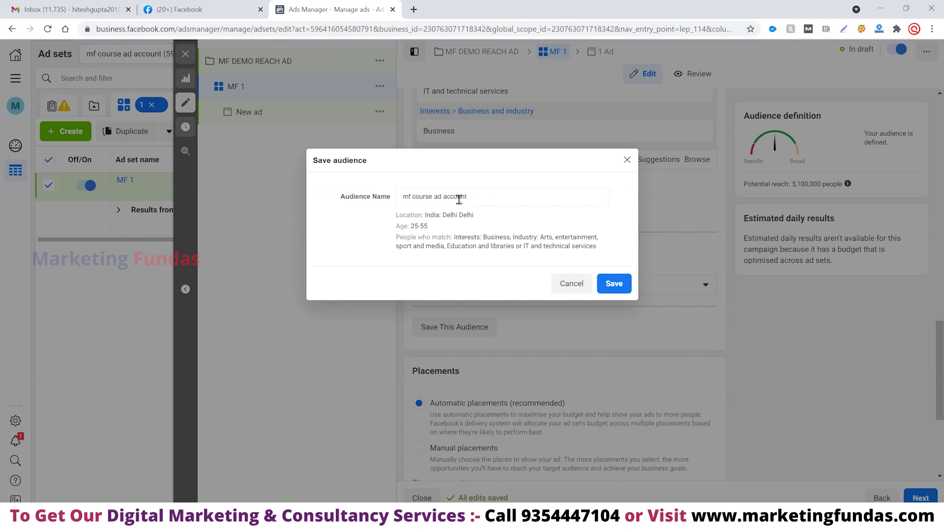
pyautogui.click(507, 198)
pyautogui.press('BackSpace')
pyautogui.press('BackSpace')
pyautogui.press('BackSpace')
pyautogui.press('BackSpace')
pyautogui.press('BackSpace')
pyautogui.press('BackSpace')
pyautogui.press('BackSpace')
pyautogui.press('BackSpace')
pyautogui.press('BackSpace')
pyautogui.press('BackSpace')
pyautogui.press('BackSpace')
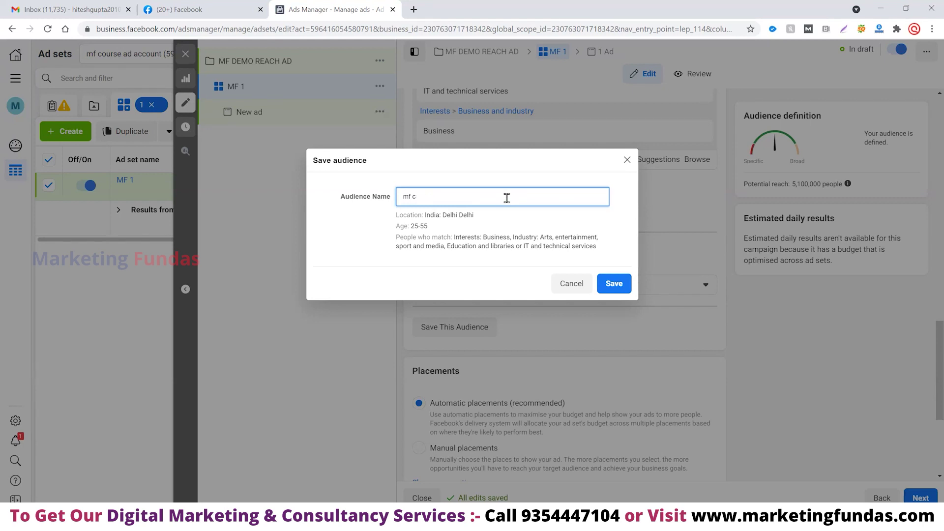
pyautogui.write('digital age')
pyautogui.write('demo')
pyautogui.click(618, 290)
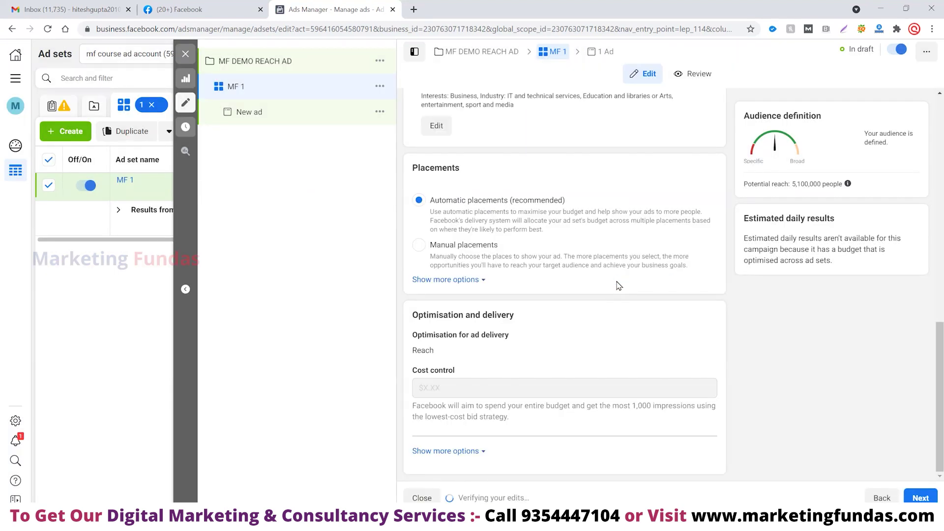
pyautogui.scroll(2, 616, 281)
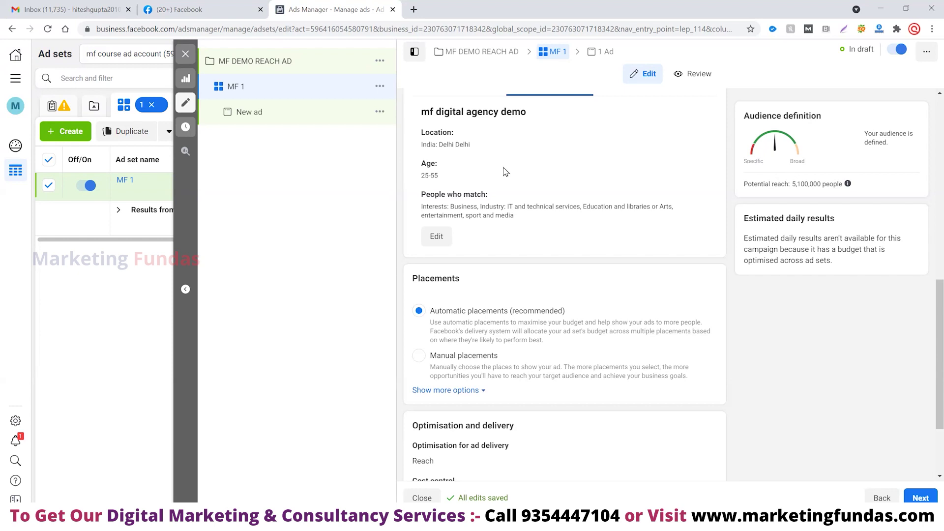
# Switch the ad set to manual placements and examine the device choices, leaving all devices selected.
pyautogui.scroll(-2, 556, 228)
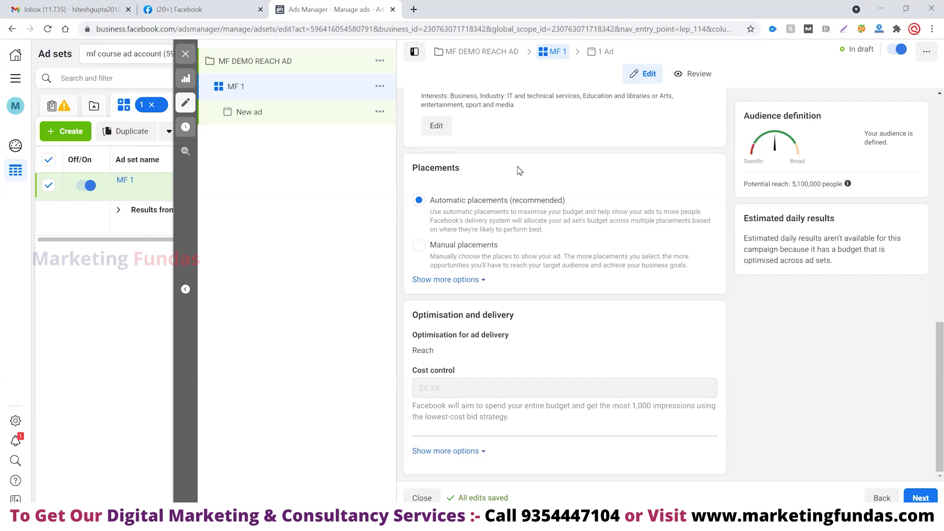
pyautogui.click(420, 246)
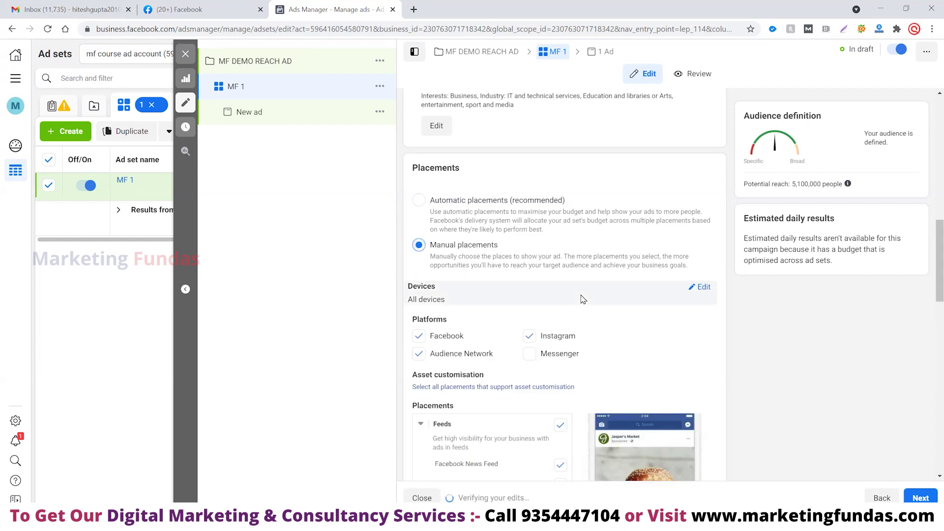
pyautogui.scroll(-1, 486, 270)
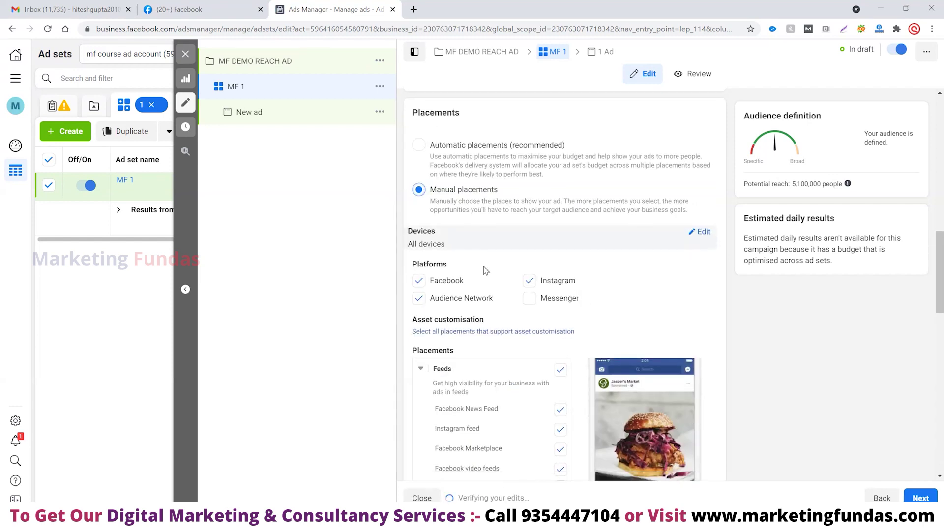
pyautogui.click(698, 232)
pyautogui.click(599, 249)
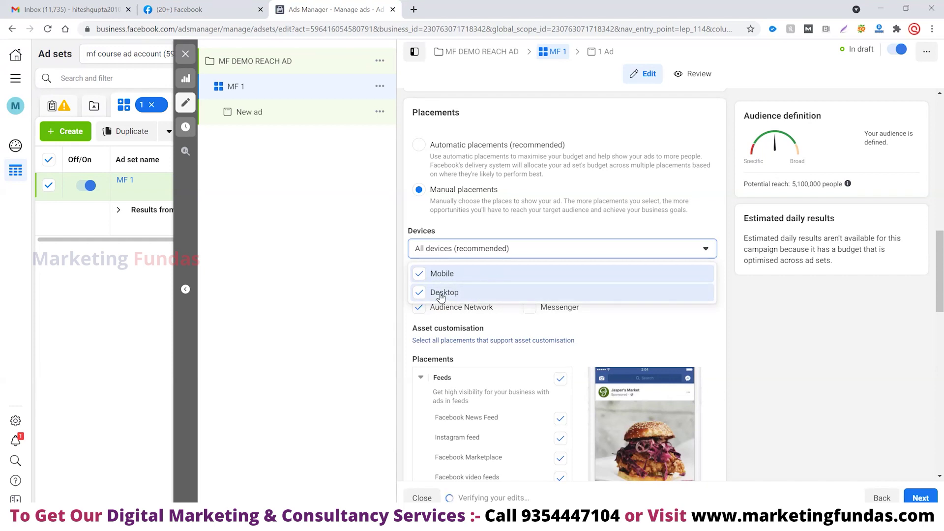
pyautogui.click(779, 336)
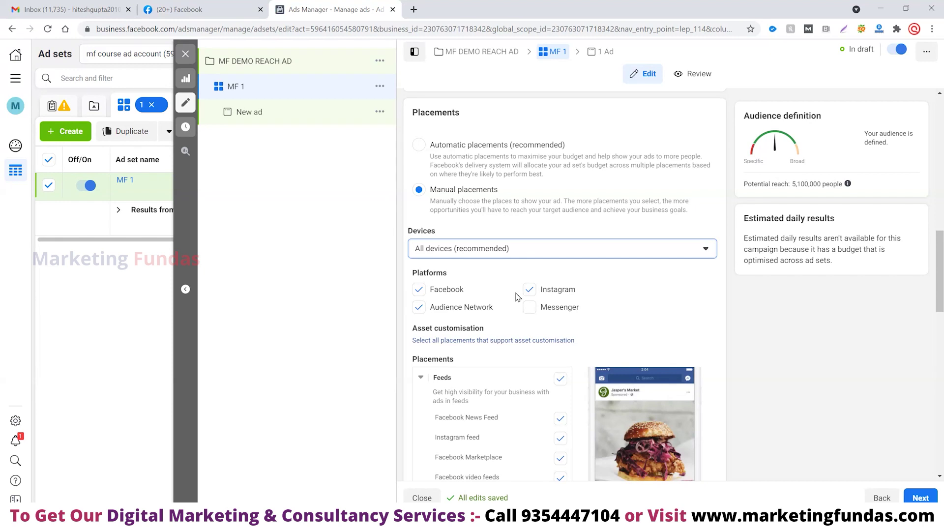
# Deselect and reselect the Facebook platform, and add Messenger to the ad set's manual placement platforms.
pyautogui.click(420, 290)
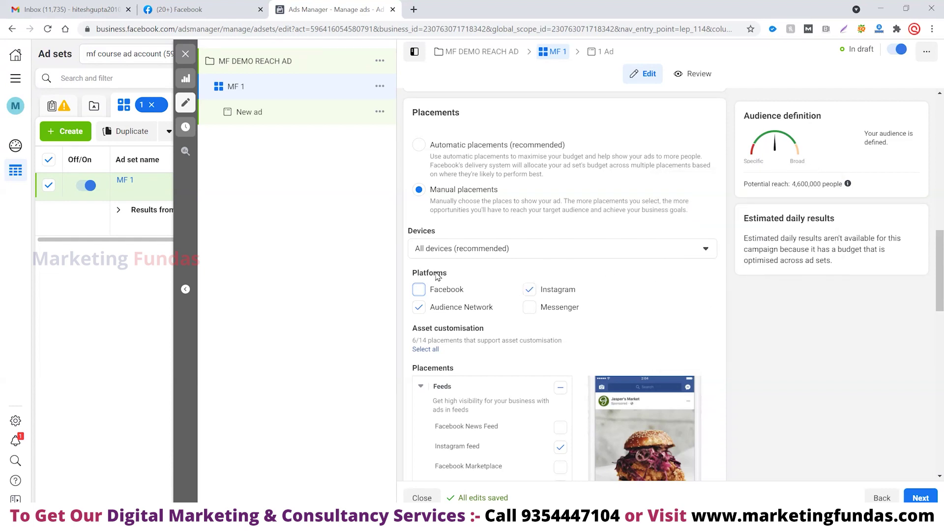
pyautogui.click(415, 290)
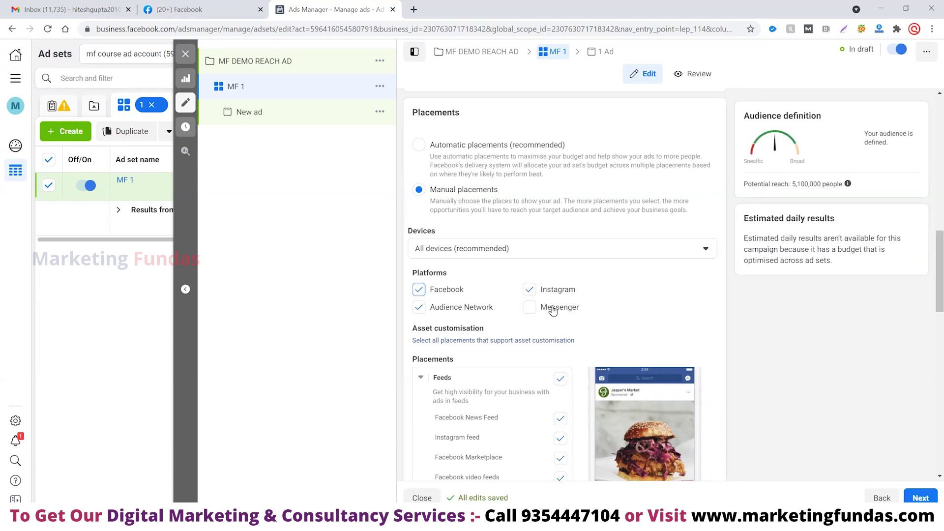
pyautogui.click(529, 308)
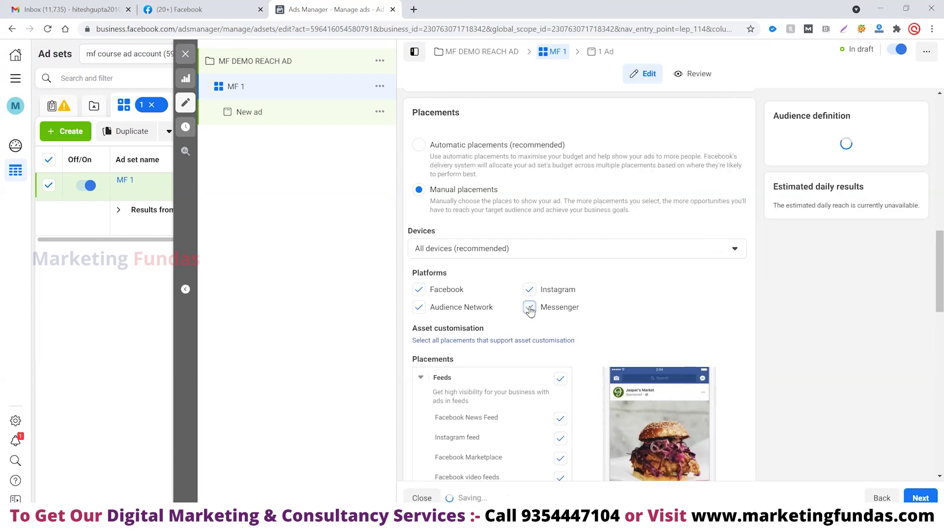
# Examine the available placements from Feeds and Stories through In-stream, Search, Messages, In-article, and Apps and sites.
pyautogui.scroll(-1, 580, 301)
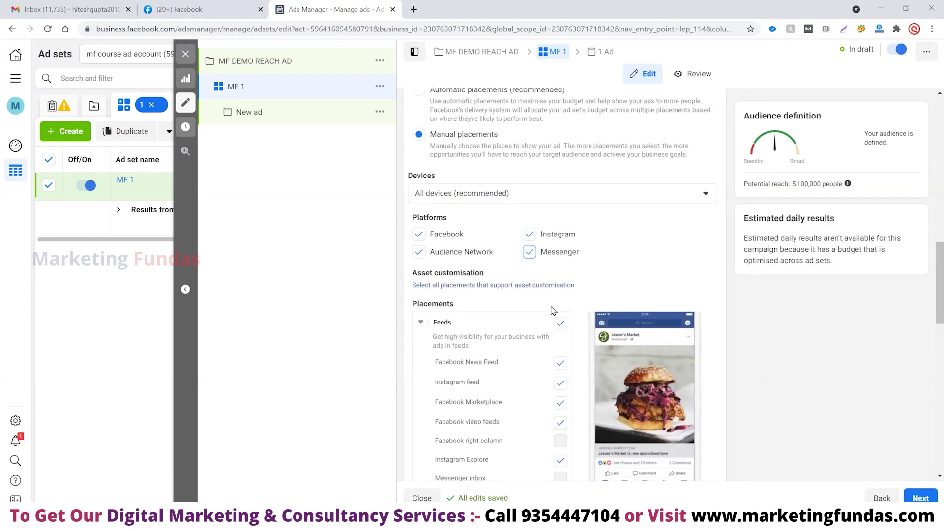
pyautogui.scroll(-4, 541, 295)
pyautogui.scroll(-1, 513, 268)
pyautogui.scroll(2, 513, 269)
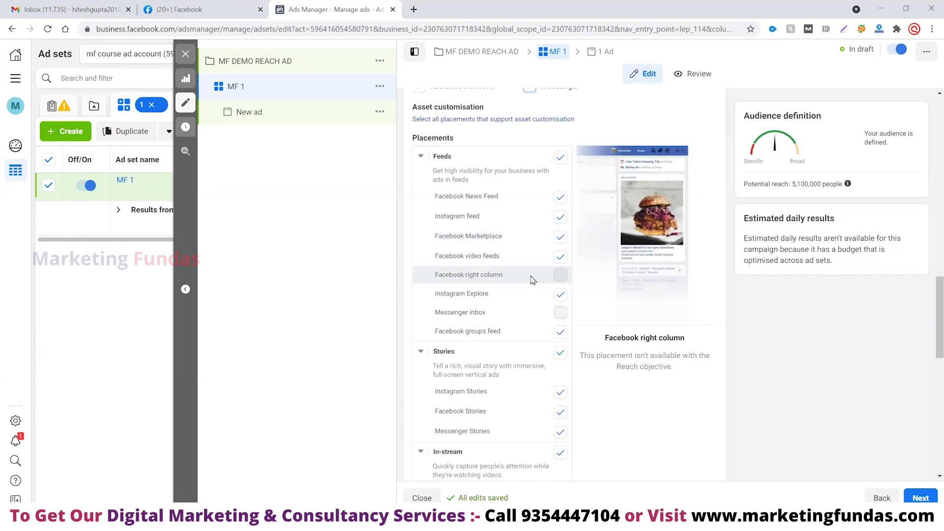
pyautogui.scroll(-1, 533, 280)
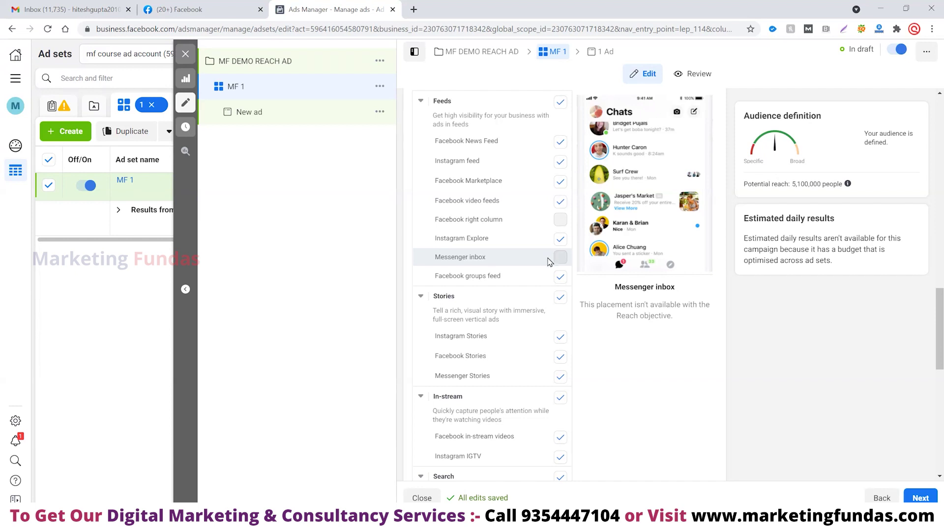
pyautogui.scroll(-1, 531, 265)
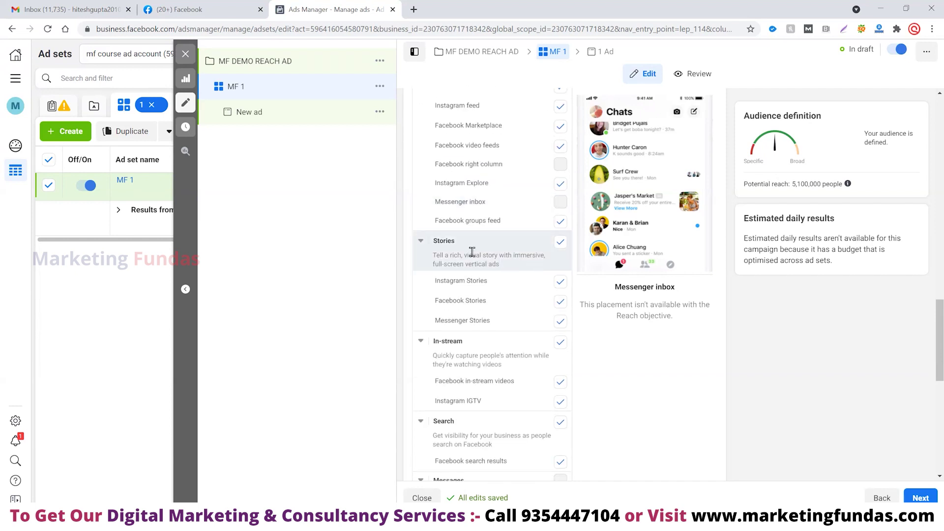
pyautogui.scroll(-3, 452, 241)
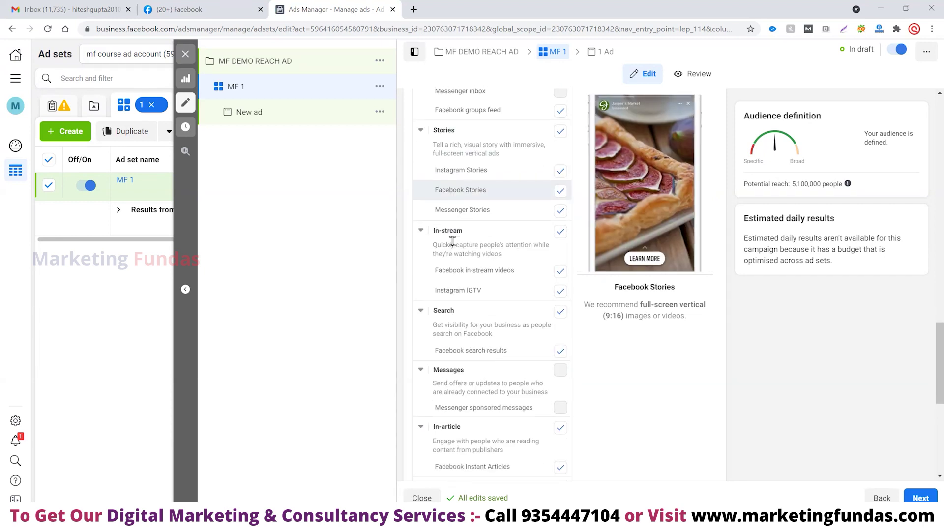
pyautogui.scroll(-1, 452, 241)
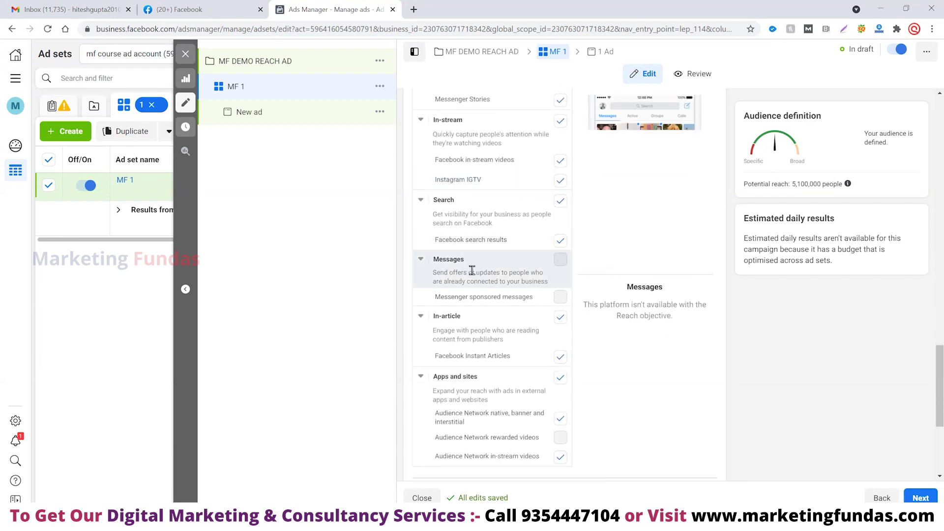
pyautogui.scroll(-3, 472, 270)
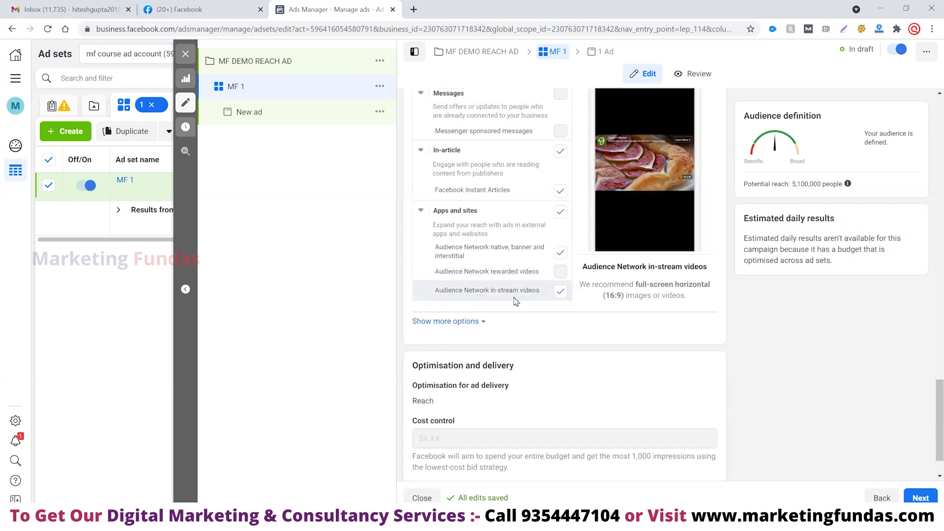
# Reveal the additional placement options and examine the mobile device, operating system and skippable ads settings.
pyautogui.scroll(-1, 492, 290)
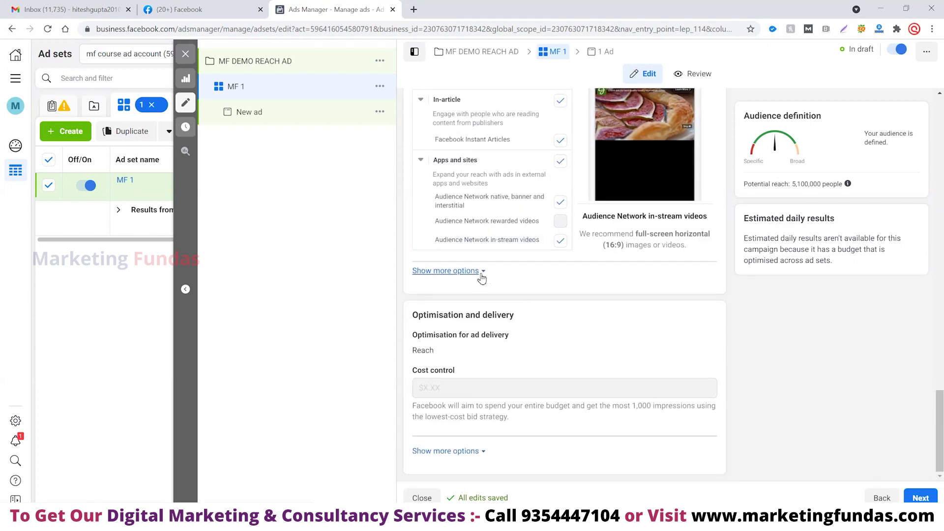
pyautogui.click(482, 274)
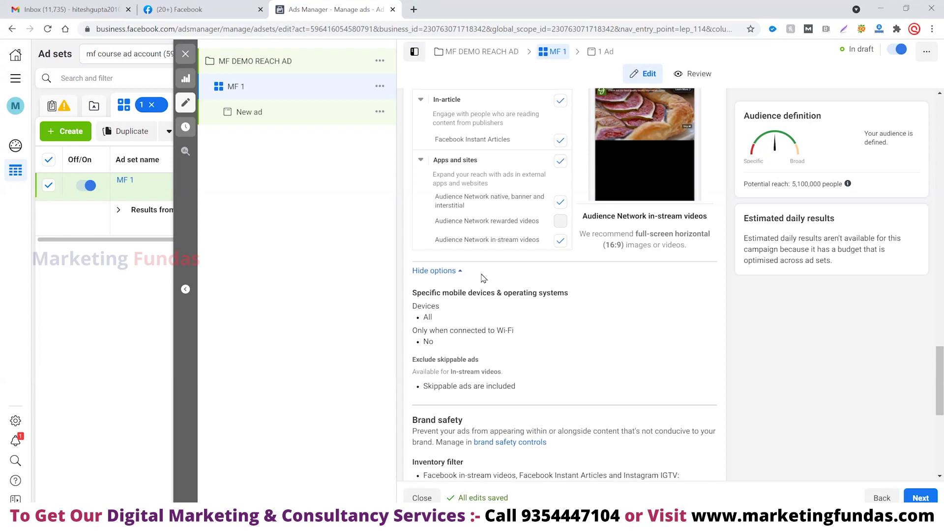
pyautogui.scroll(-1, 482, 279)
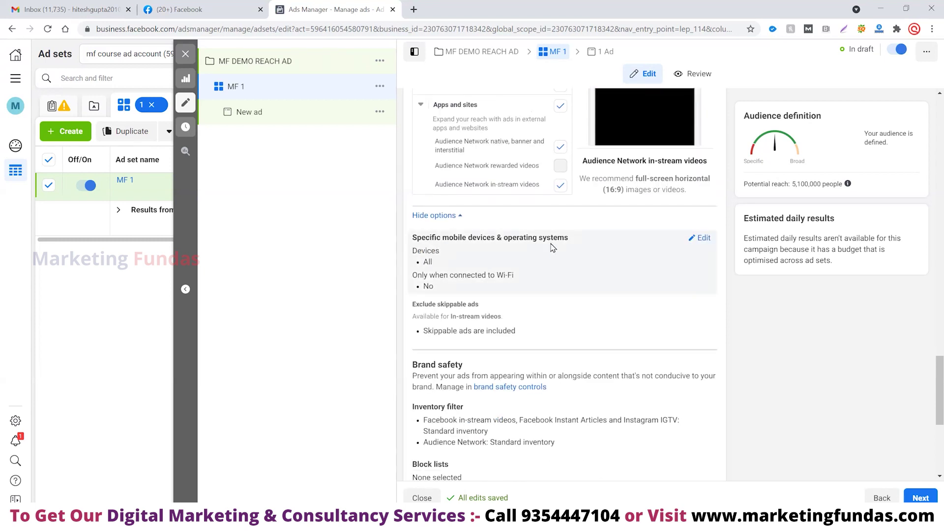
pyautogui.click(701, 238)
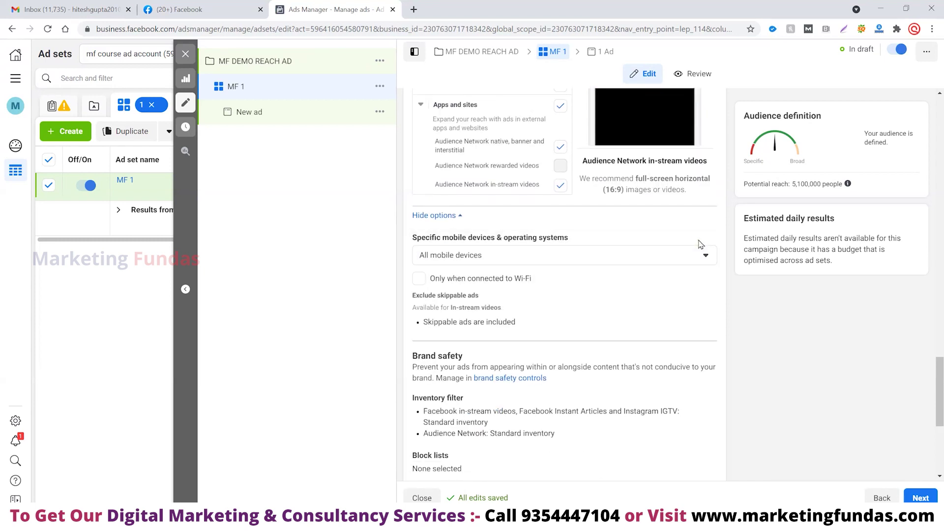
pyautogui.click(517, 256)
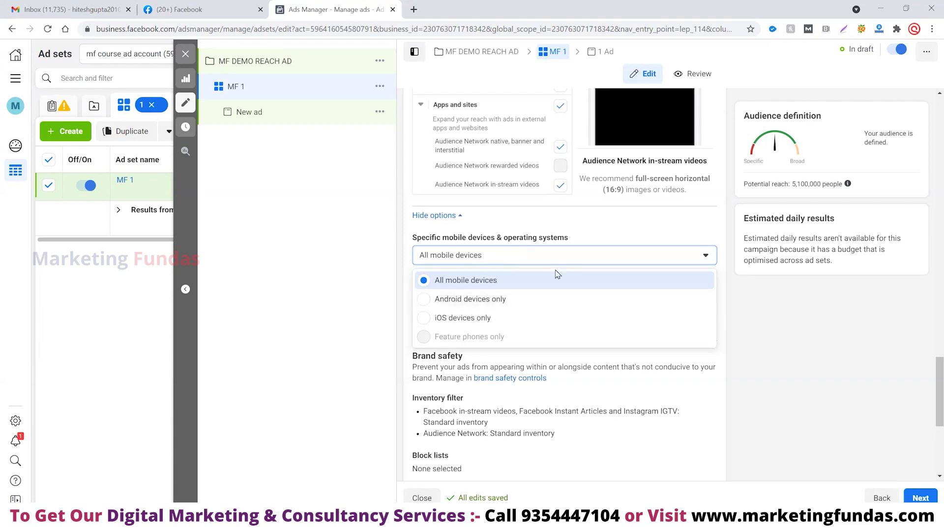
pyautogui.click(773, 319)
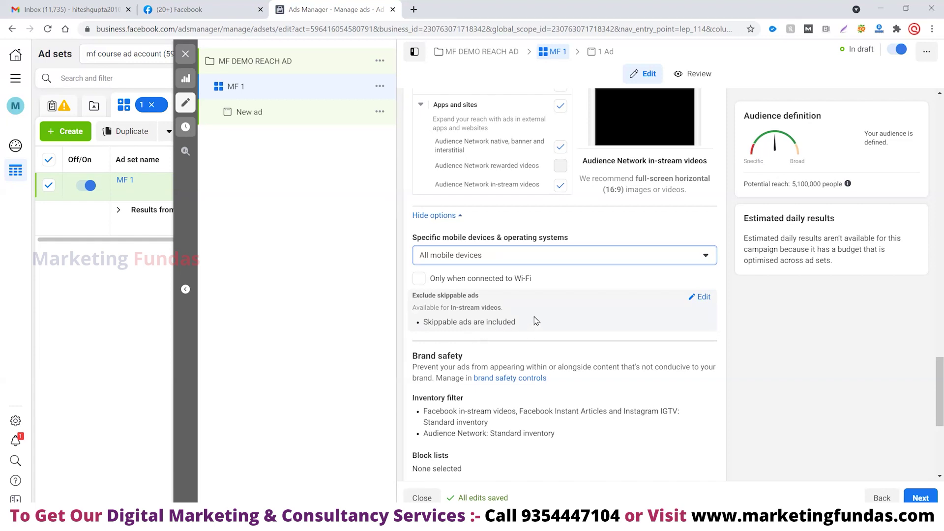
pyautogui.click(698, 298)
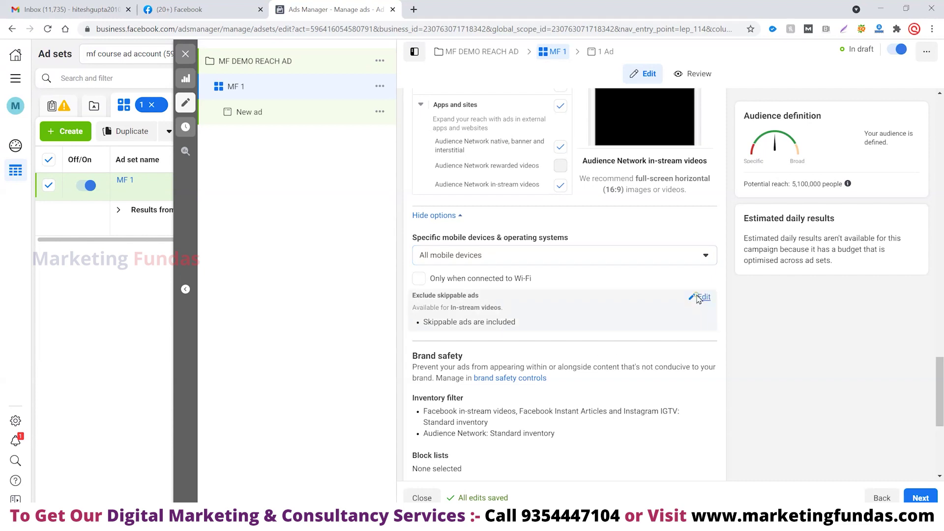
pyautogui.scroll(-1, 491, 335)
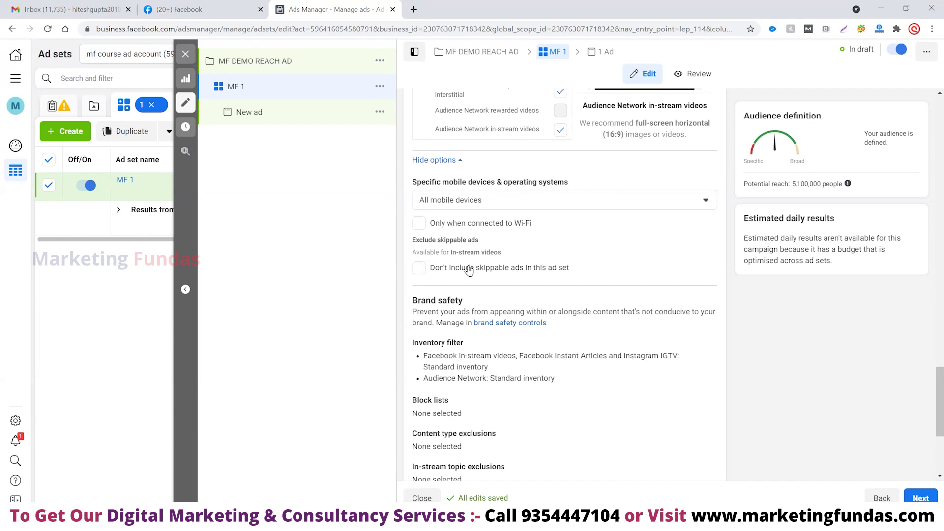
# Open the brand safety inventory filter and block lists for editing and examine the options they offer.
pyautogui.scroll(-3, 801, 376)
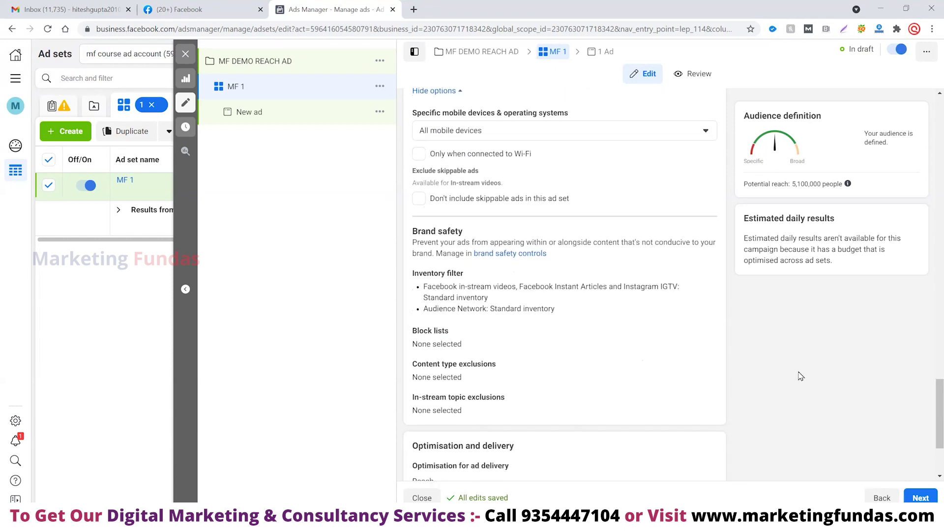
pyautogui.scroll(-1, 800, 376)
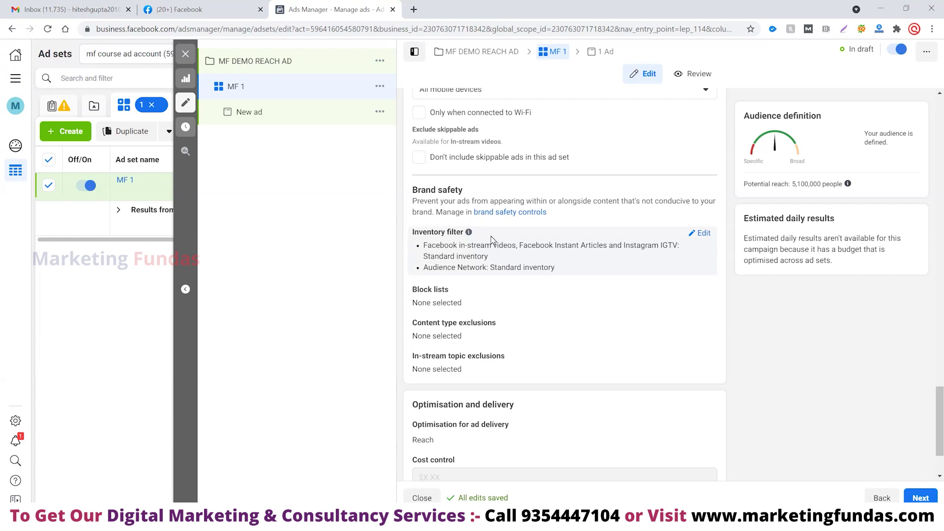
pyautogui.click(700, 234)
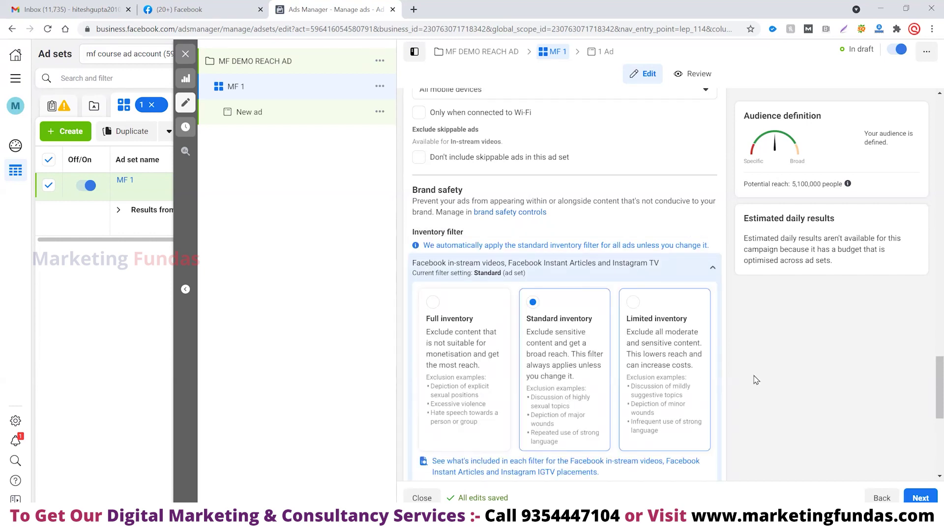
pyautogui.scroll(-1, 754, 379)
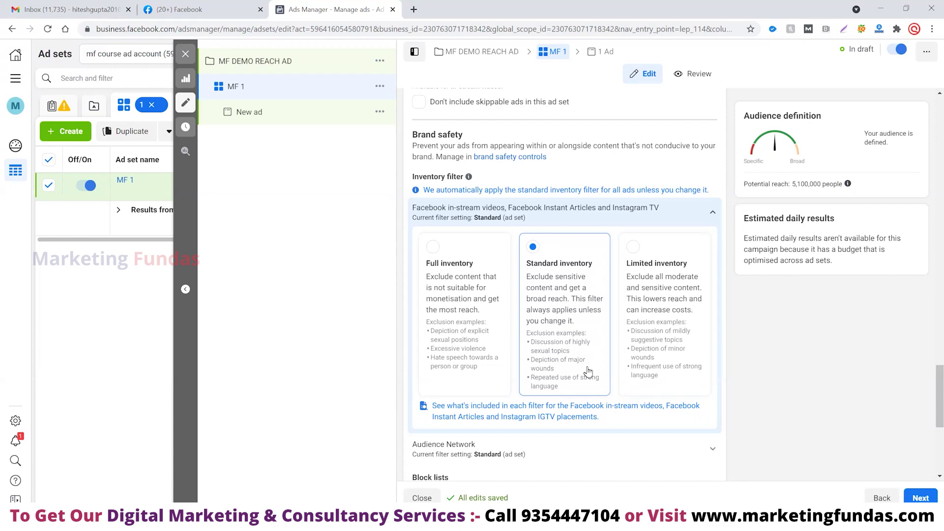
pyautogui.scroll(-3, 768, 364)
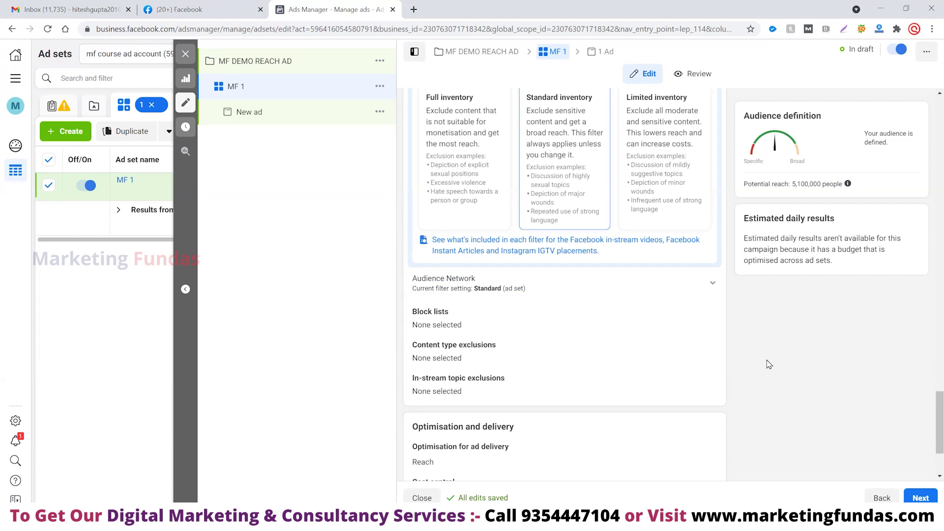
pyautogui.scroll(-1, 745, 359)
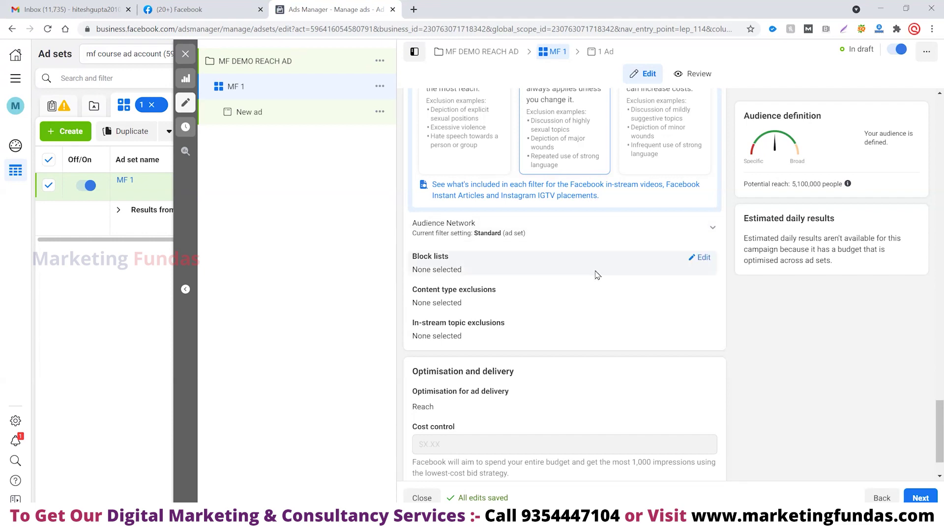
pyautogui.click(701, 258)
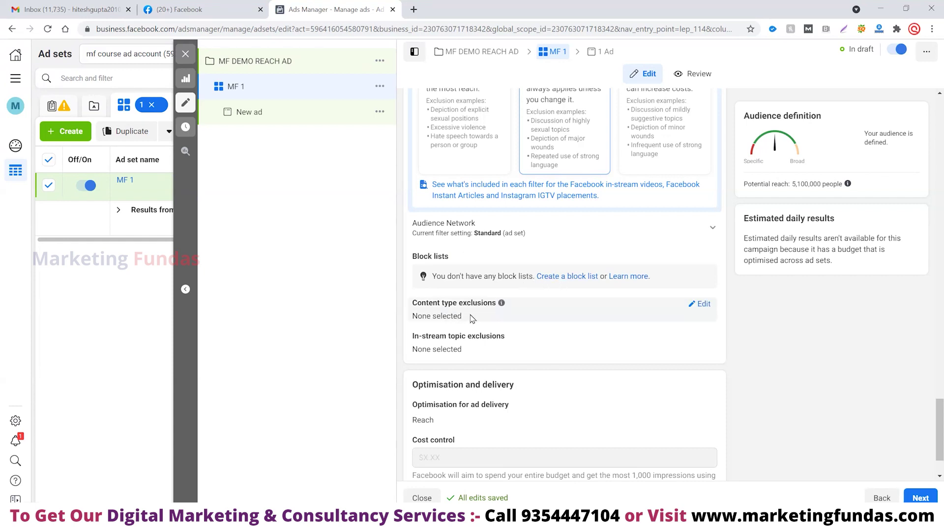
# Open the content type exclusions for editing and examine them together with the in-stream topic exclusions.
pyautogui.click(701, 304)
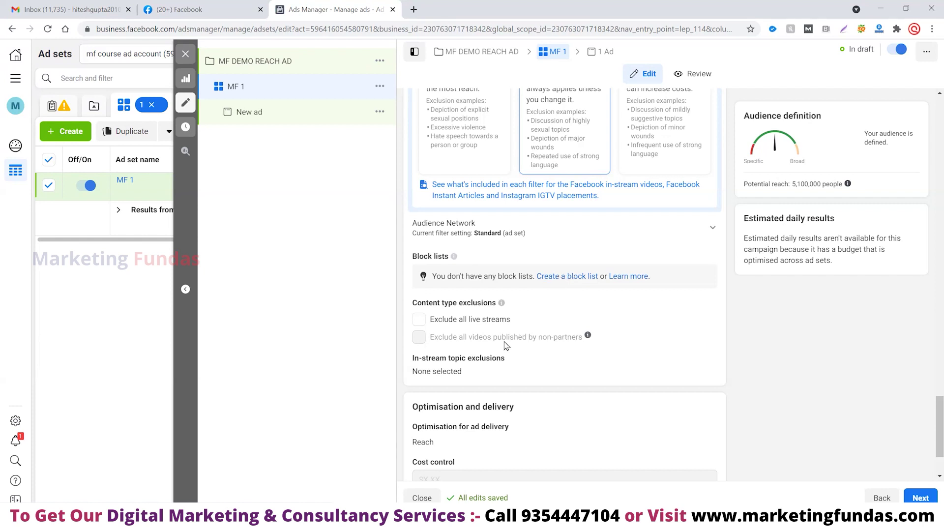
pyautogui.scroll(-1, 485, 356)
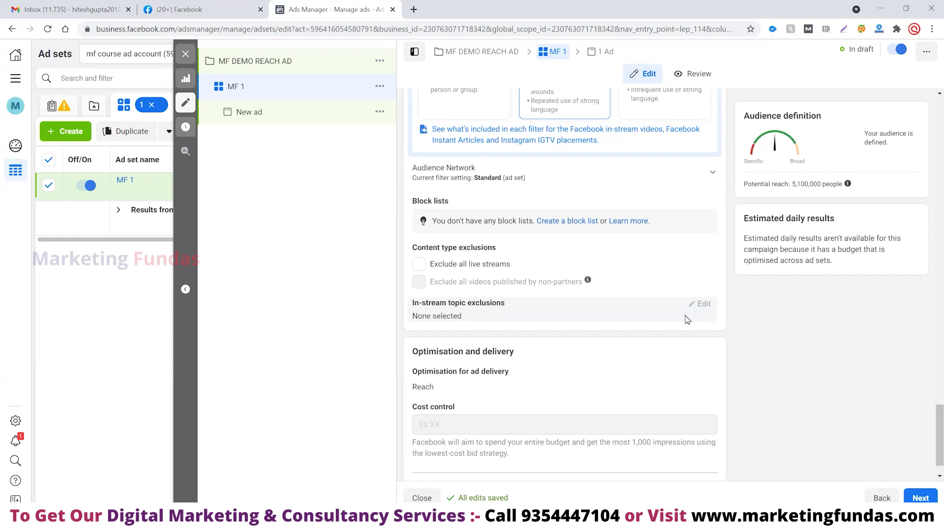
pyautogui.scroll(-1, 631, 331)
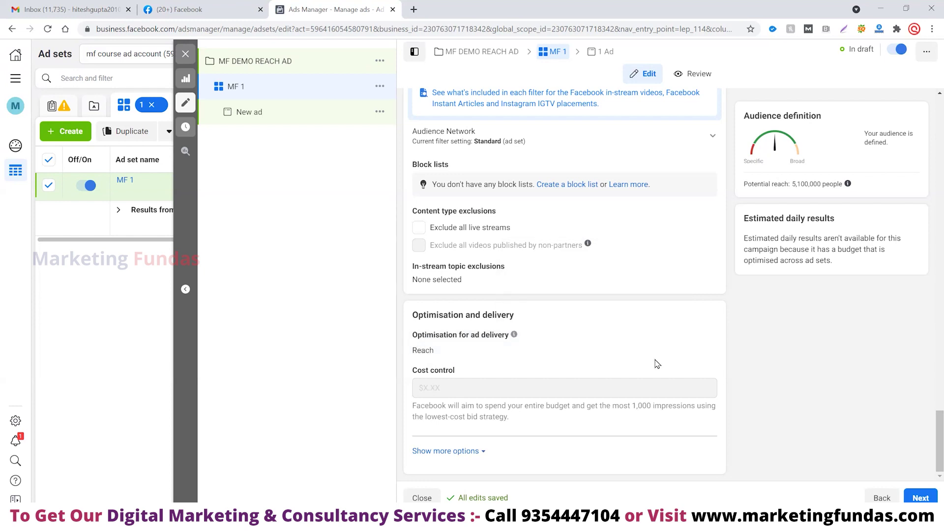
# Open the optimisation for ad delivery for editing and choose Reach.
pyautogui.click(703, 336)
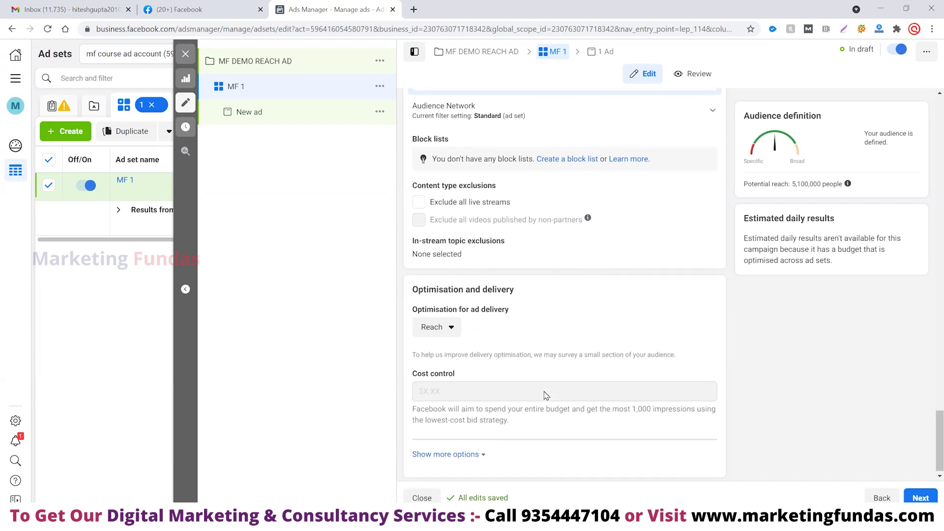
pyautogui.click(452, 329)
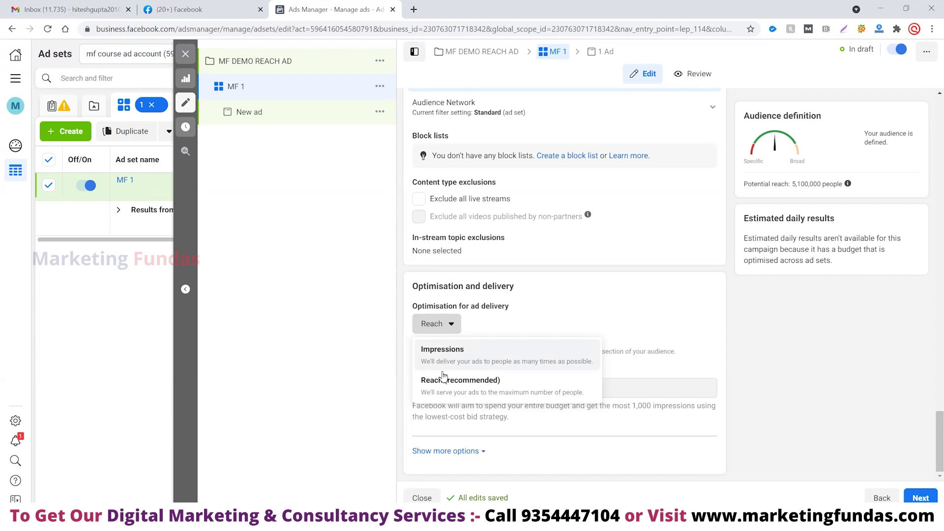
pyautogui.click(457, 392)
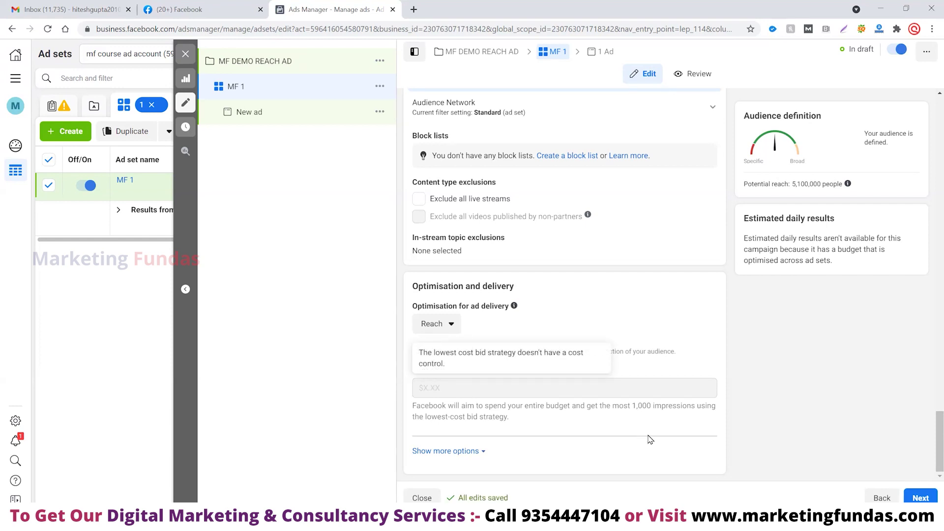
# Reveal the additional delivery options, open the frequency cap for editing and examine its fields and the charging setting.
pyautogui.click(470, 451)
pyautogui.scroll(-1, 472, 457)
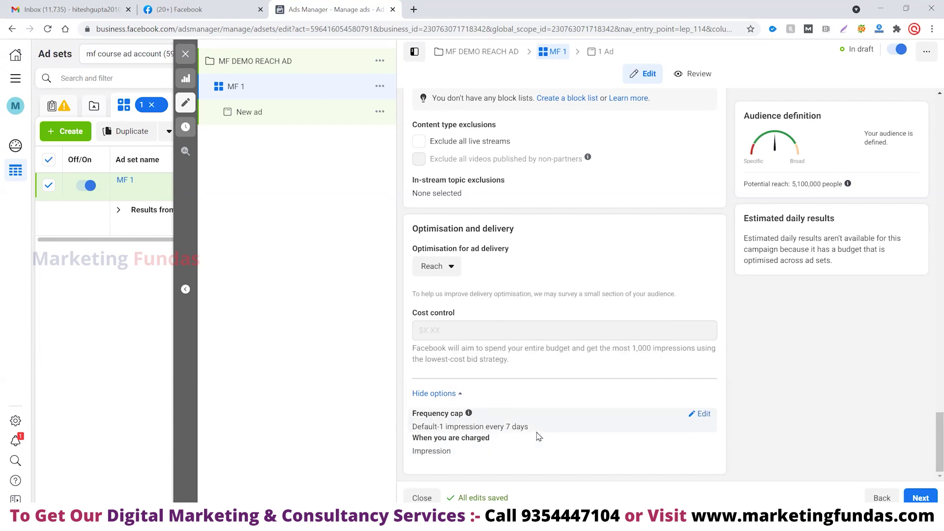
pyautogui.click(704, 415)
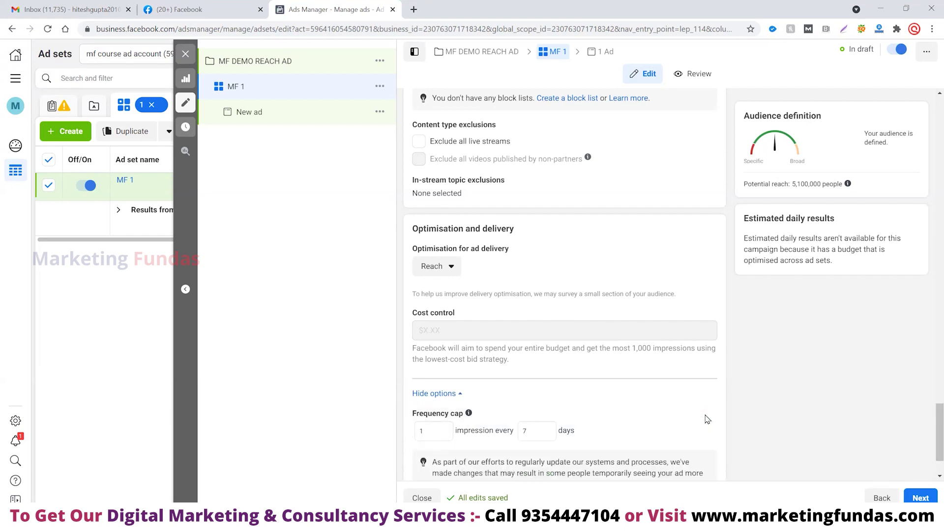
pyautogui.scroll(-2, 689, 418)
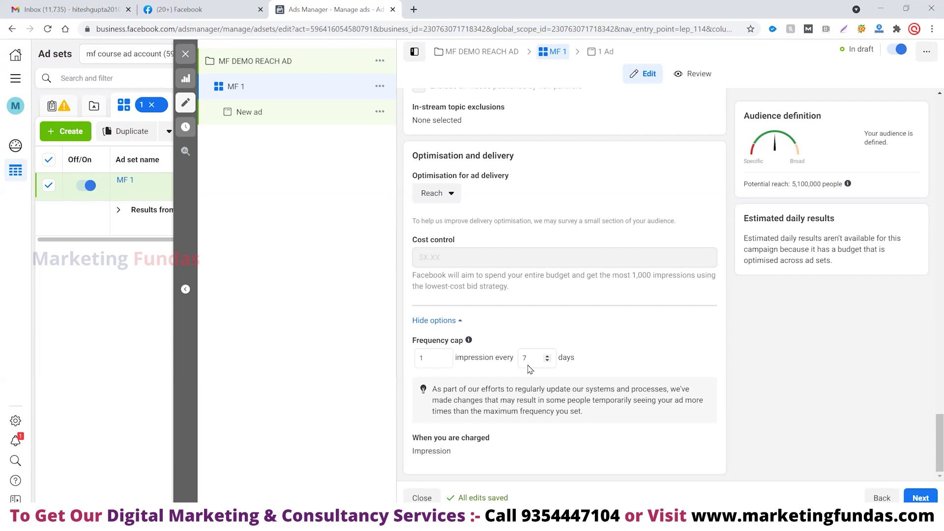
pyautogui.click(428, 363)
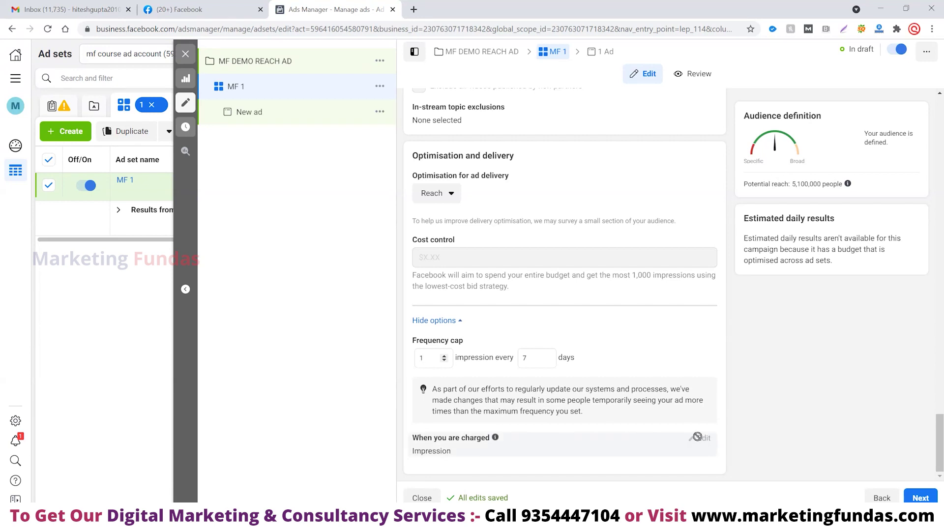
pyautogui.moveTo(698, 439)
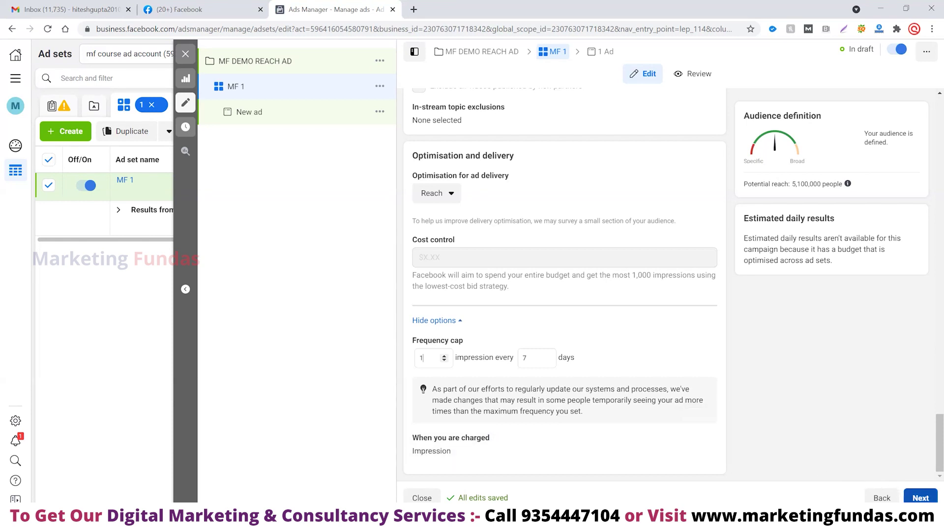
# Proceed to the ad level and rename the new ad MF AGENCY AD.
pyautogui.click(921, 498)
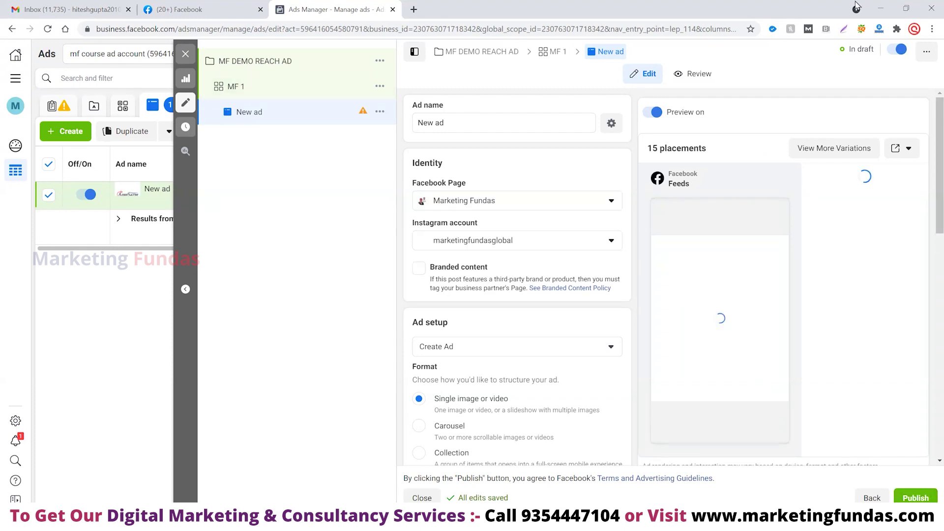
pyautogui.click(467, 127)
pyautogui.hotkey('ctrl', 'a')
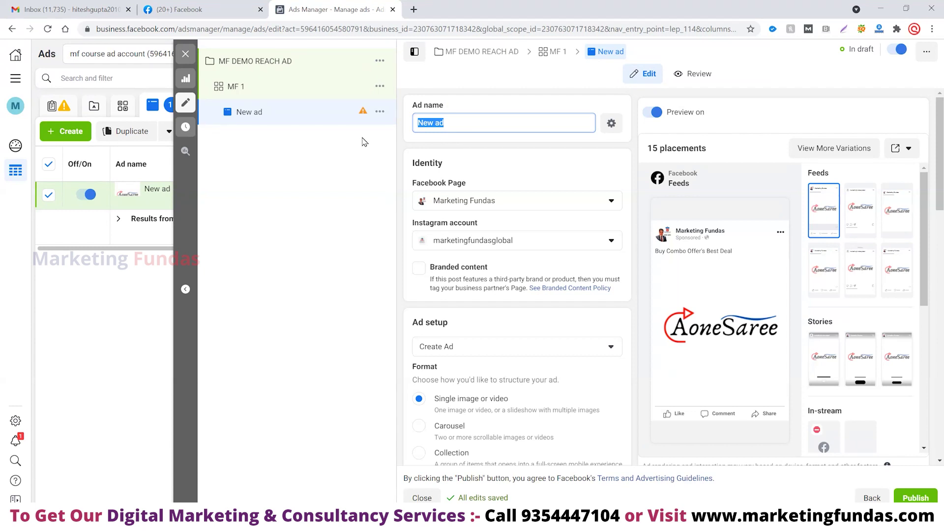
pyautogui.write('MF AD')
pyautogui.press('BackSpace')
pyautogui.write('GENC')
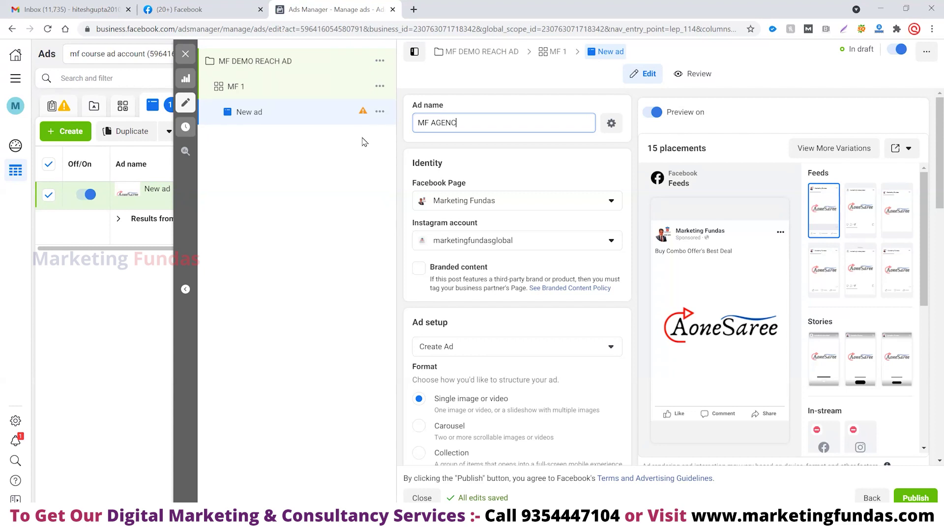
pyautogui.write('Y AD')
# Examine the Facebook Pages available for the ad's identity, the Instagram account and the ad format options.
pyautogui.click(519, 200)
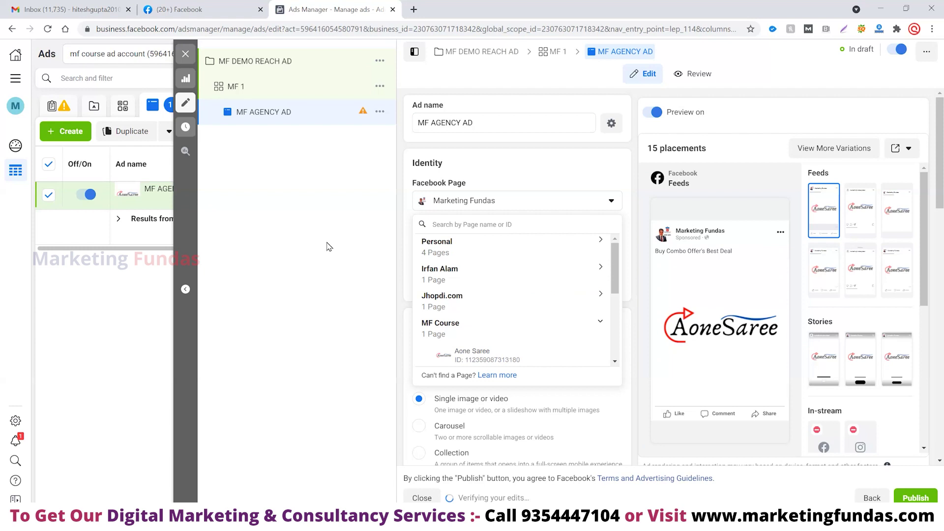
pyautogui.click(358, 236)
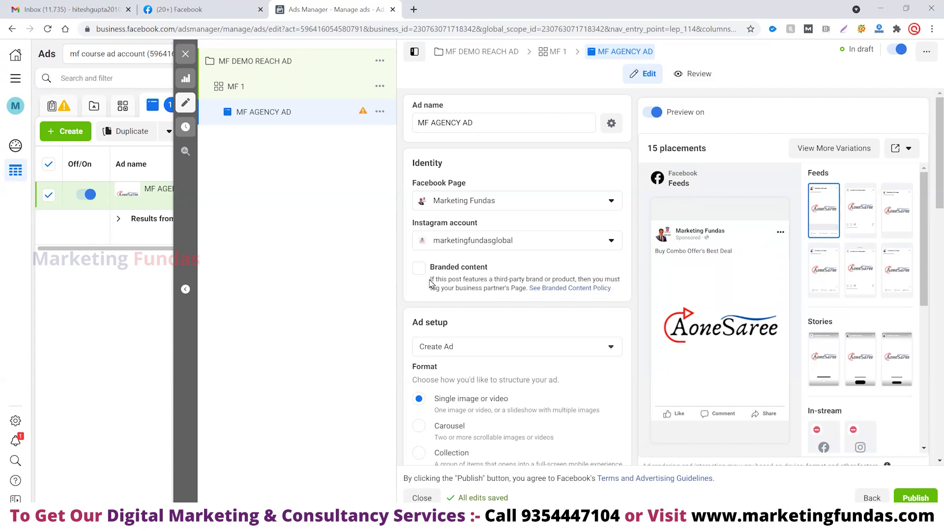
pyautogui.scroll(-1, 447, 274)
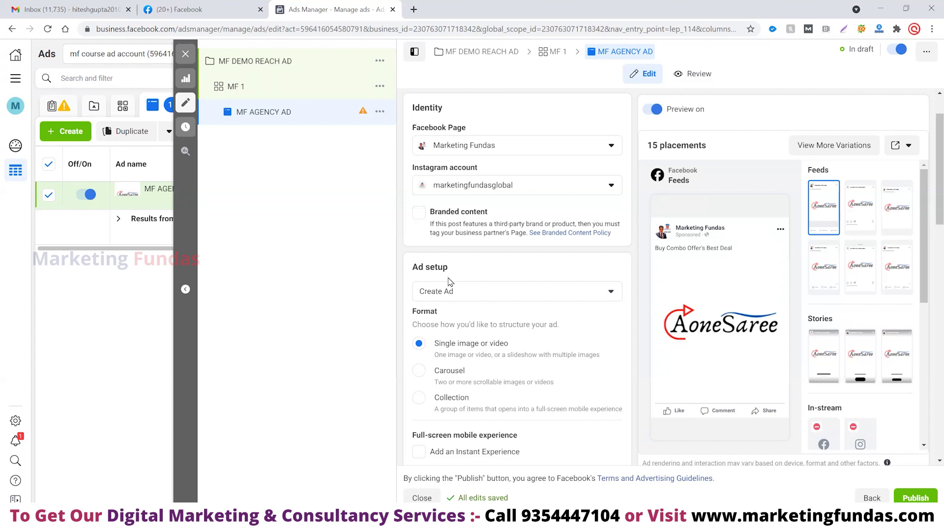
pyautogui.scroll(-1, 448, 281)
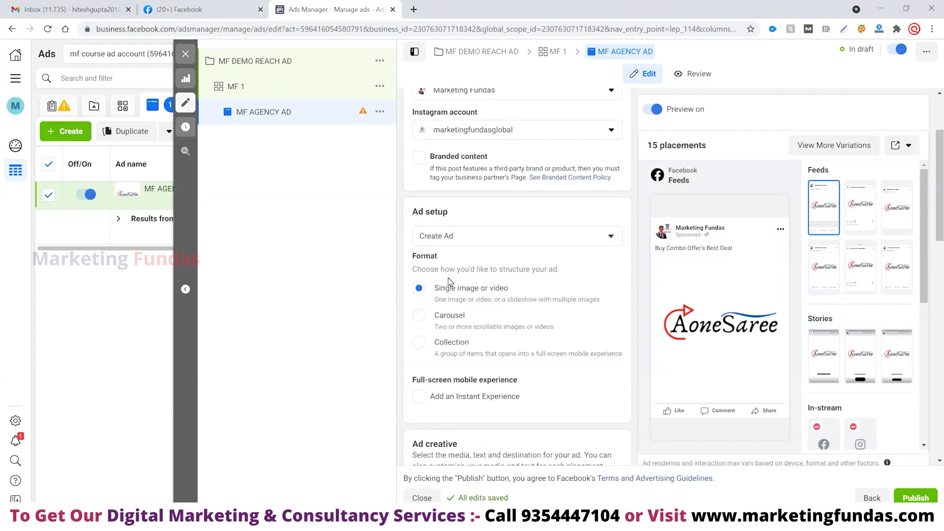
pyautogui.scroll(-1, 448, 281)
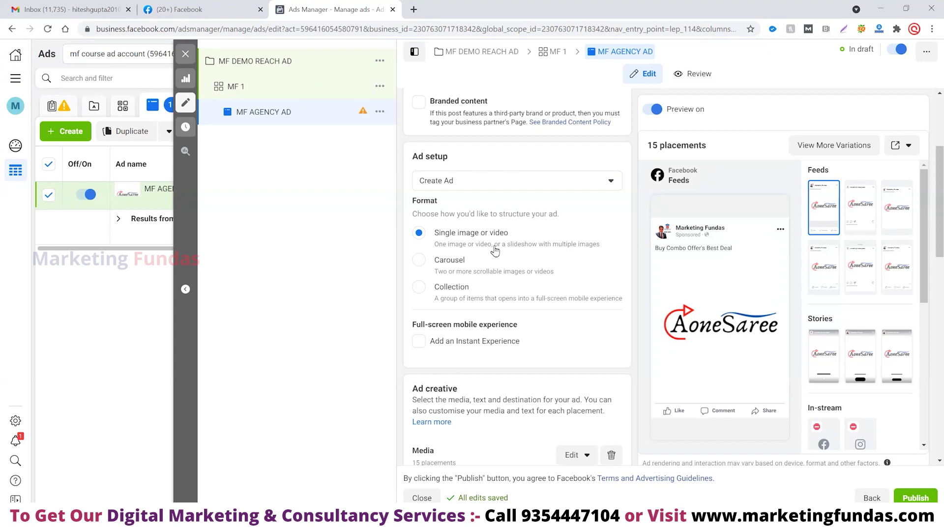
# Try the Use existing post ad setup, view the selectable Facebook posts, and return the setup to Create Ad.
pyautogui.click(512, 183)
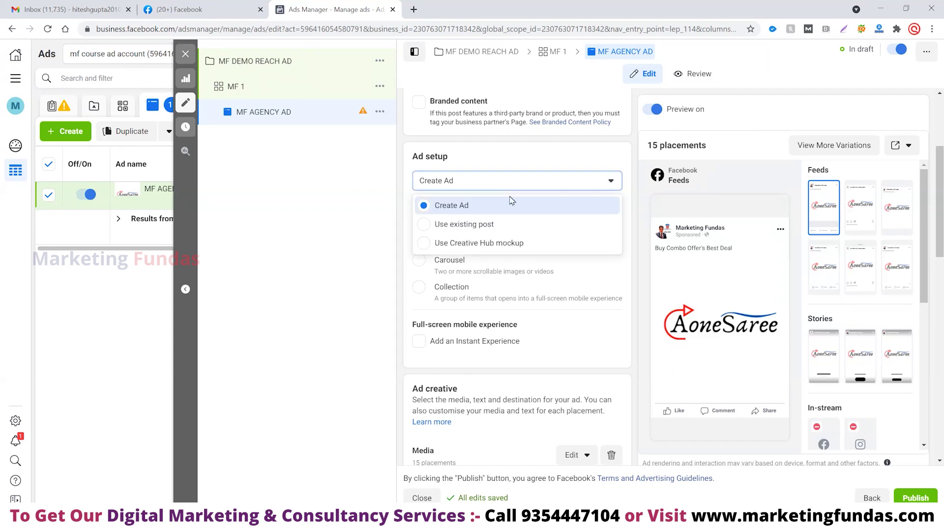
pyautogui.click(507, 225)
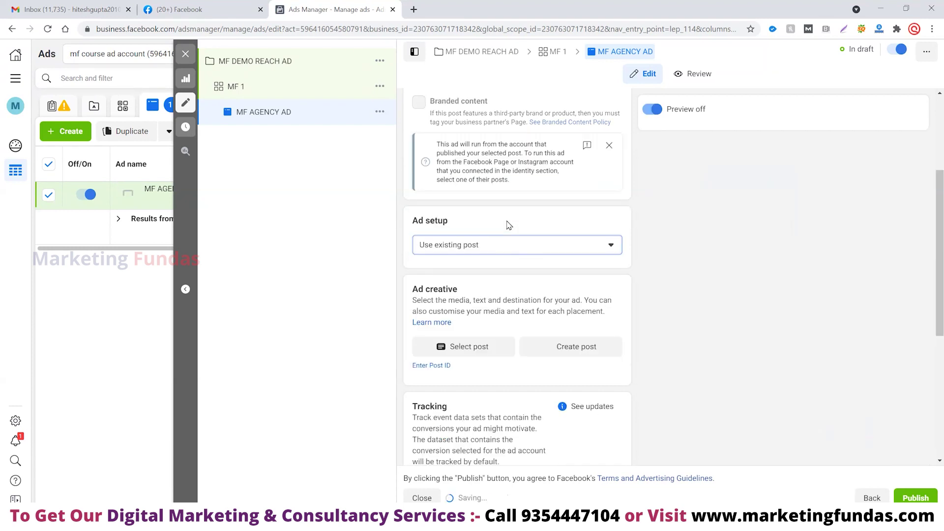
pyautogui.click(485, 350)
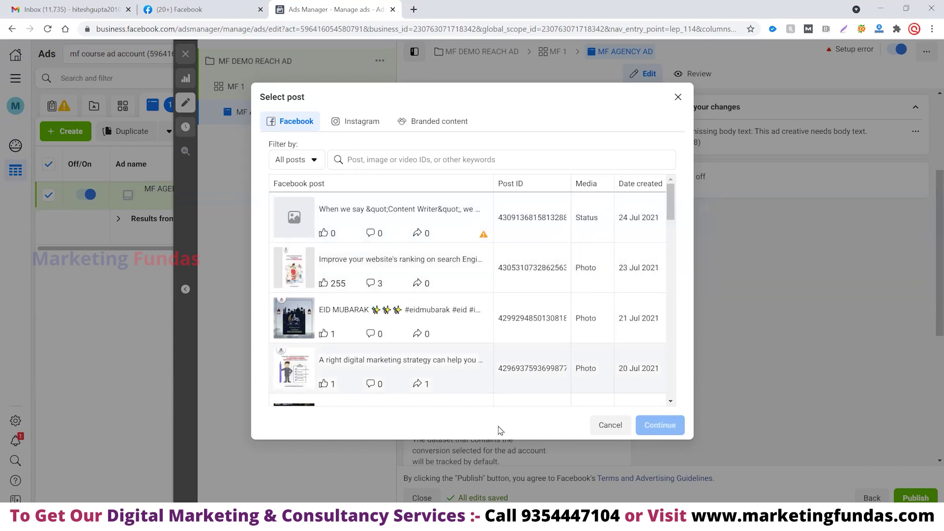
pyautogui.click(608, 426)
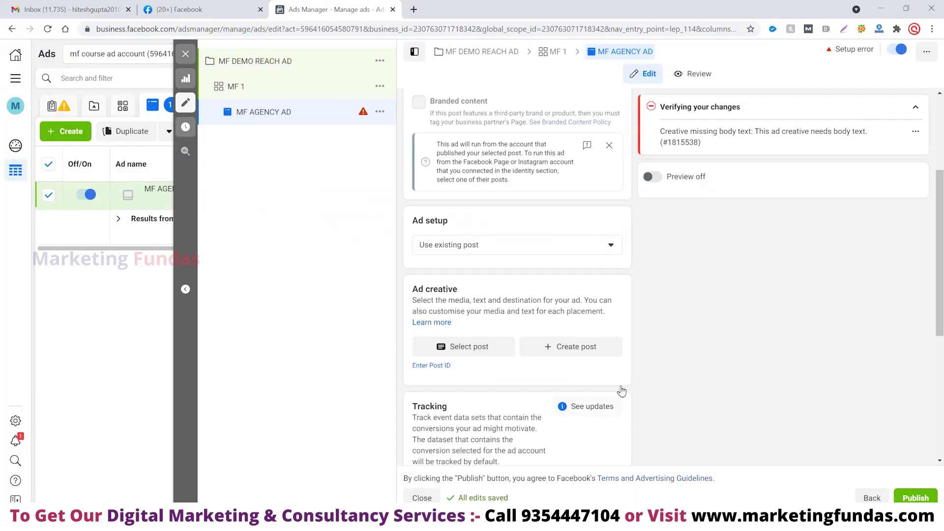
pyautogui.click(537, 244)
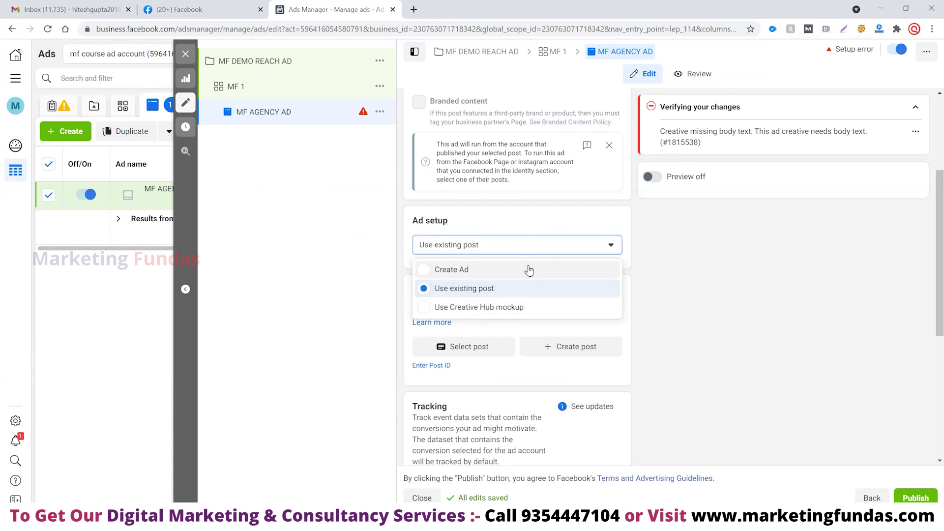
pyautogui.click(529, 271)
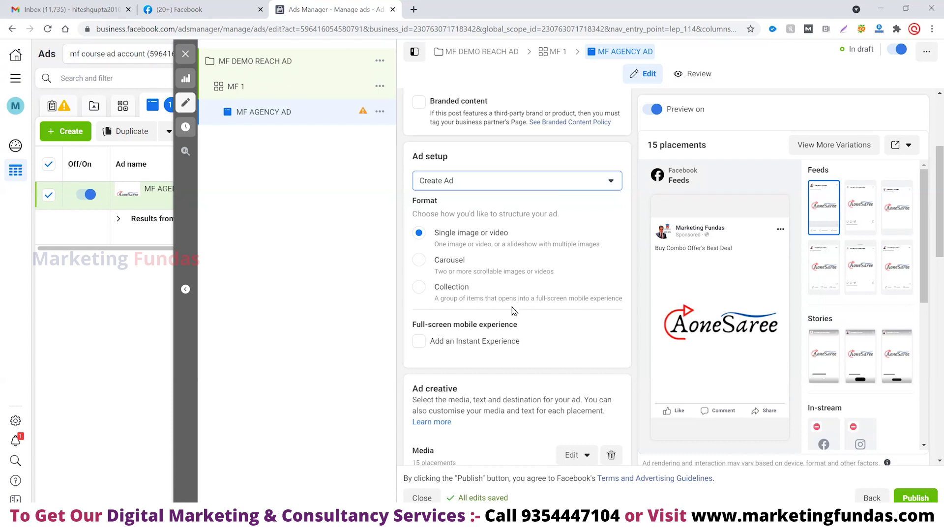
# Remove the existing AoneSaree media from the ad creative for all placements.
pyautogui.scroll(-1, 513, 311)
pyautogui.scroll(1, 512, 305)
pyautogui.scroll(-1, 507, 253)
pyautogui.scroll(-1, 509, 254)
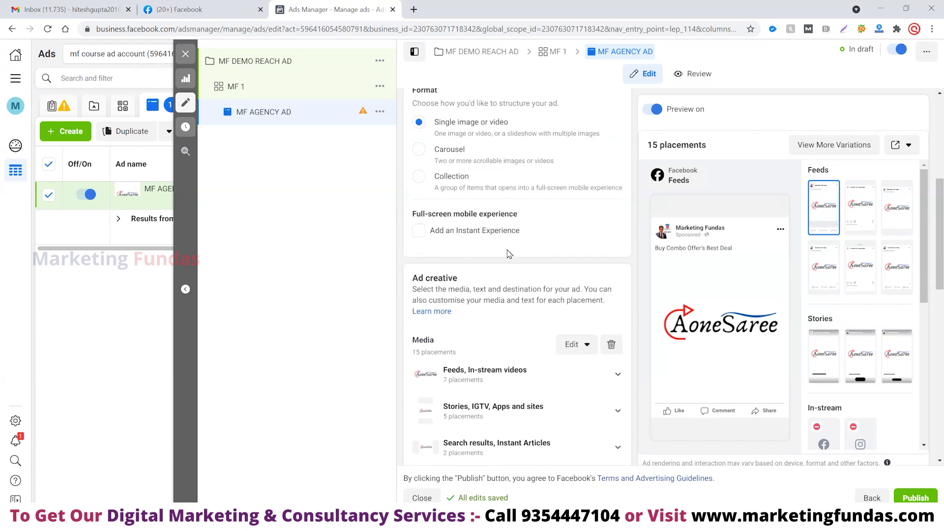
pyautogui.scroll(-1, 509, 254)
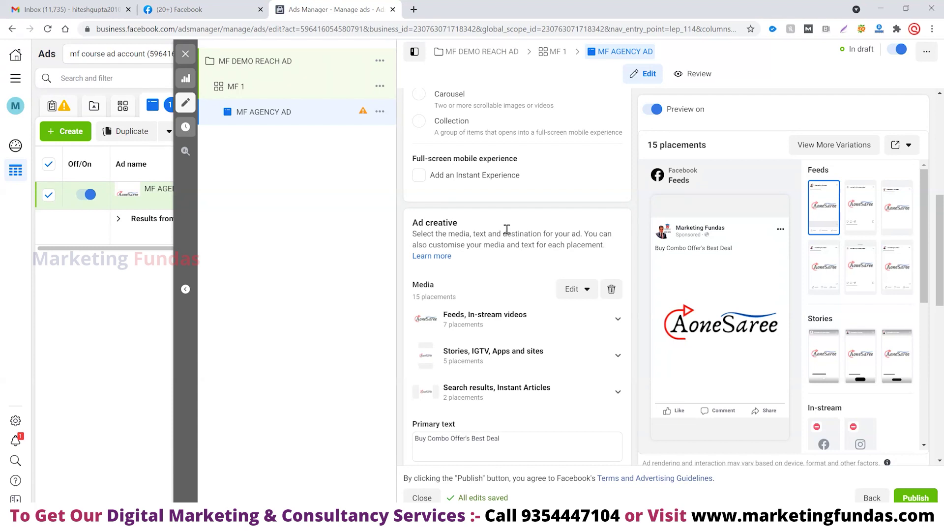
pyautogui.click(609, 291)
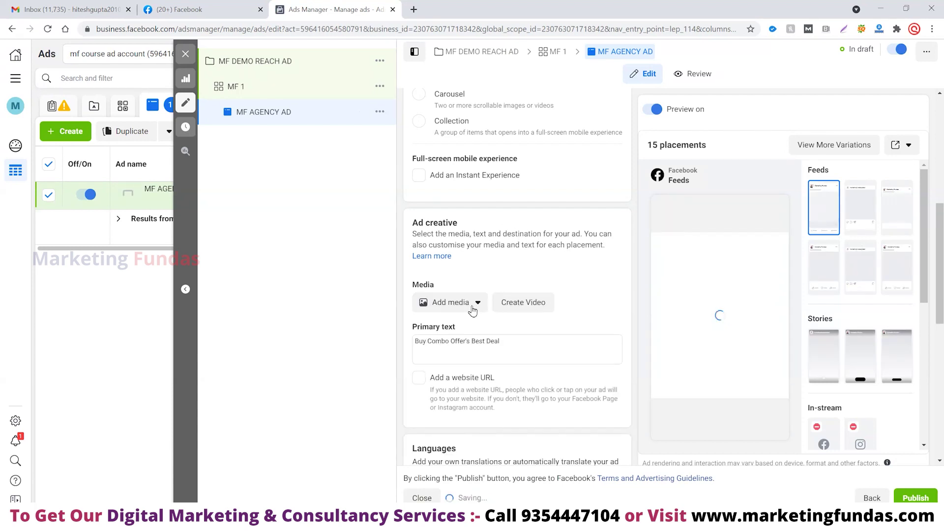
# Select the red 1080 × 1080 social media posts image from the account images as ad media and proceed to its placement crops.
pyautogui.click(472, 310)
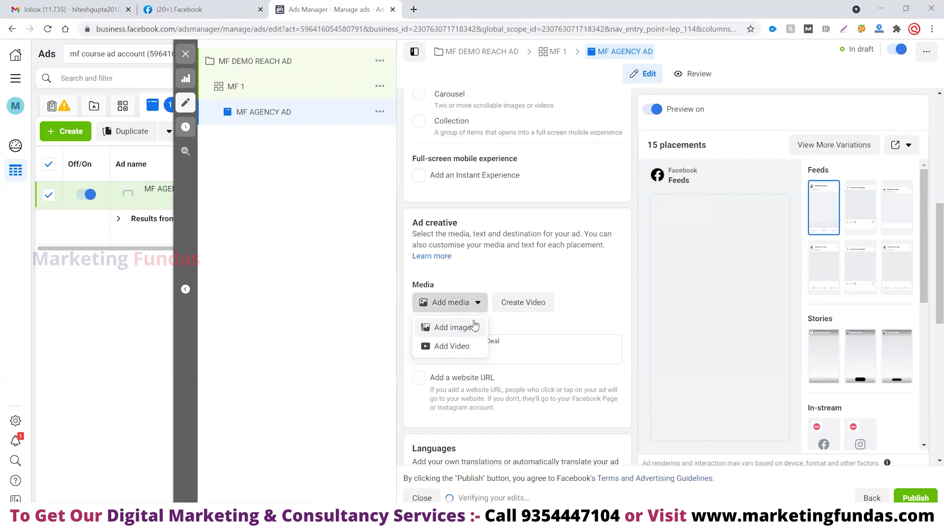
pyautogui.click(473, 327)
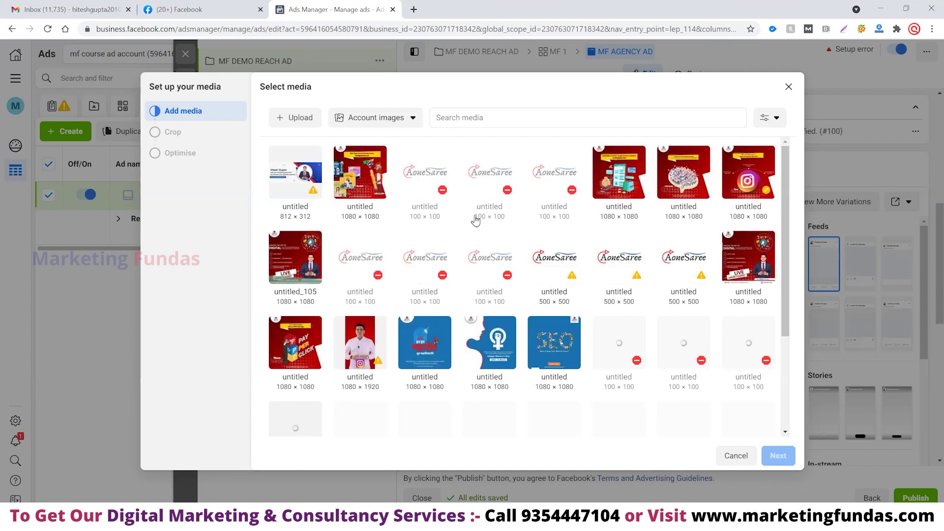
pyautogui.click(361, 182)
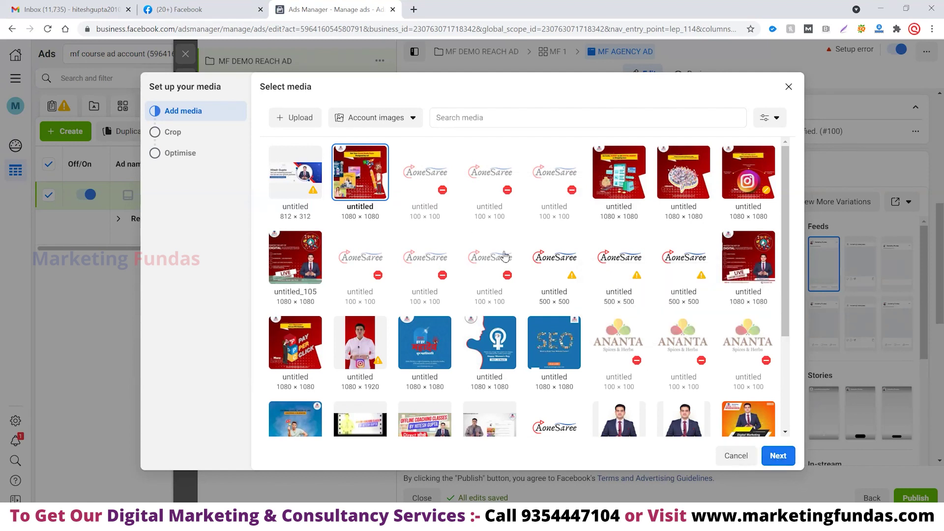
pyautogui.click(293, 121)
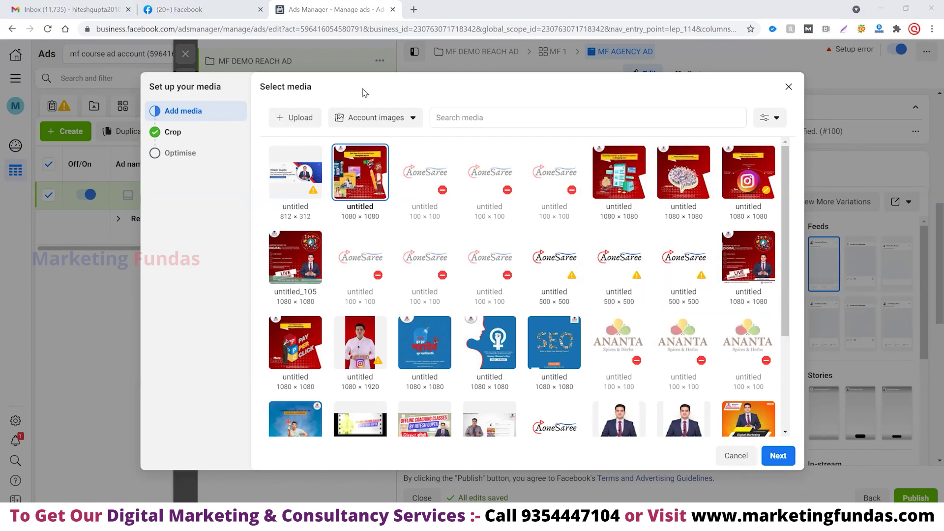
pyautogui.scroll(2, 44, 114)
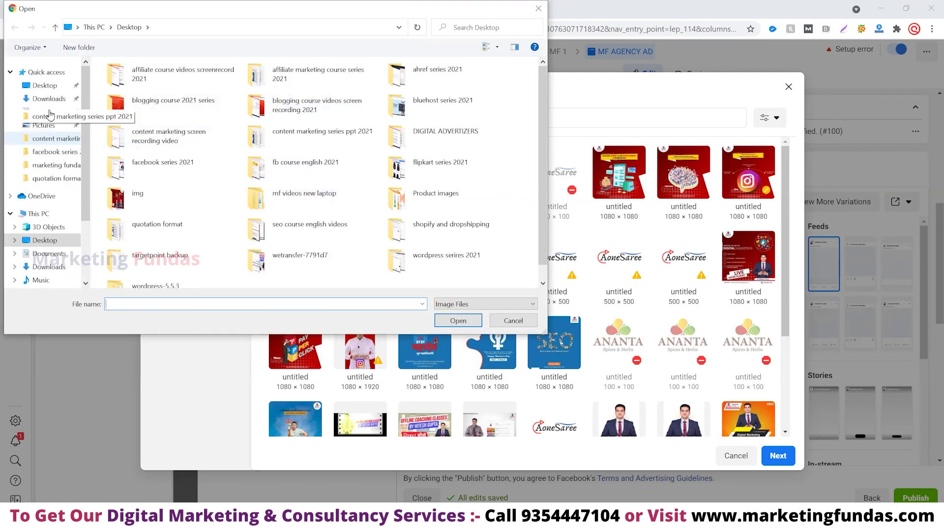
pyautogui.click(510, 322)
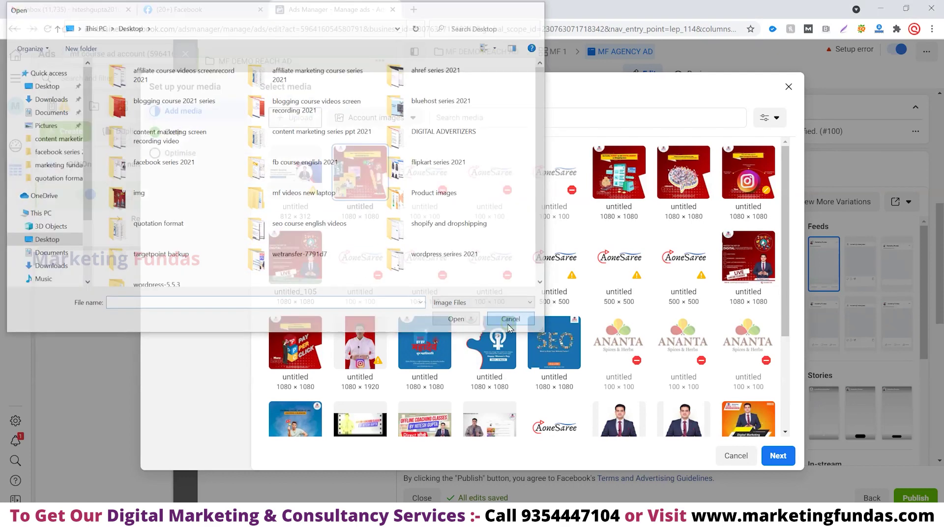
pyautogui.click(778, 455)
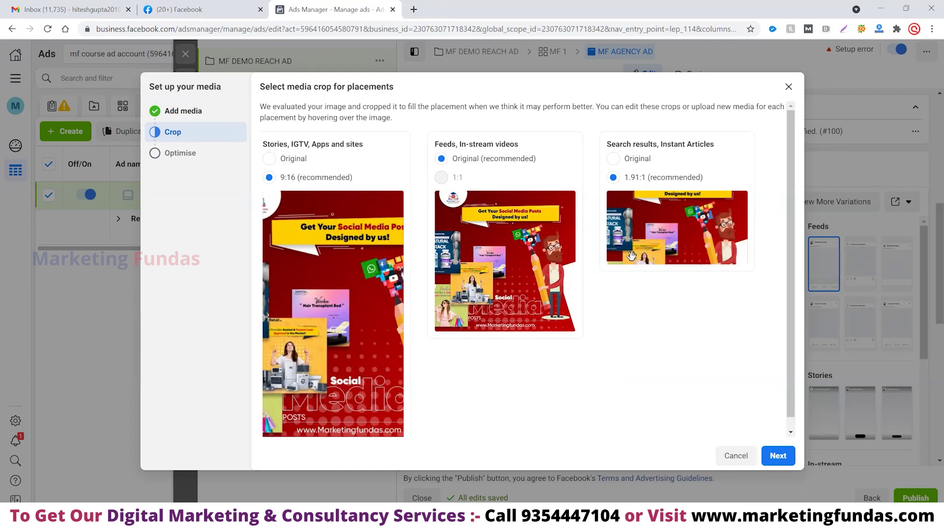
# Accept the recommended placement crops and finish the media setup without adding any optimisations.
pyautogui.moveTo(338, 223)
pyautogui.scroll(-1, 345, 236)
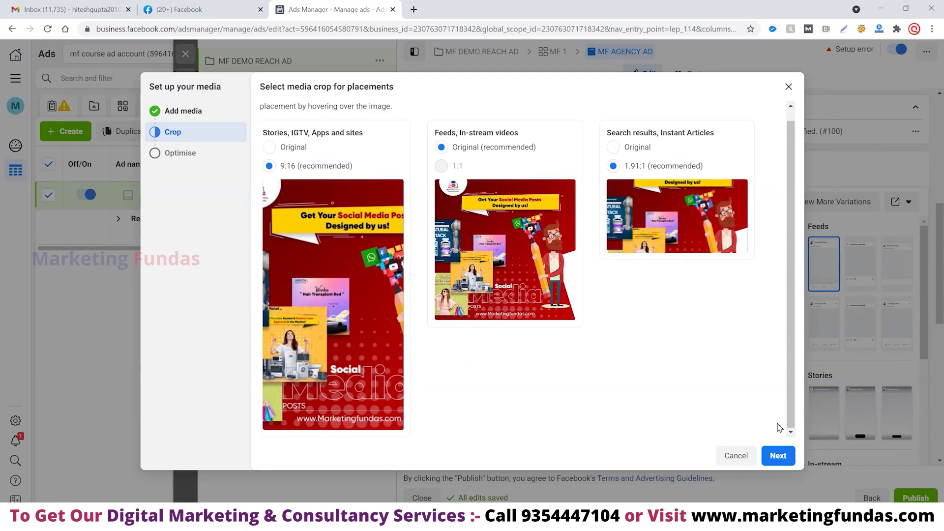
pyautogui.click(770, 457)
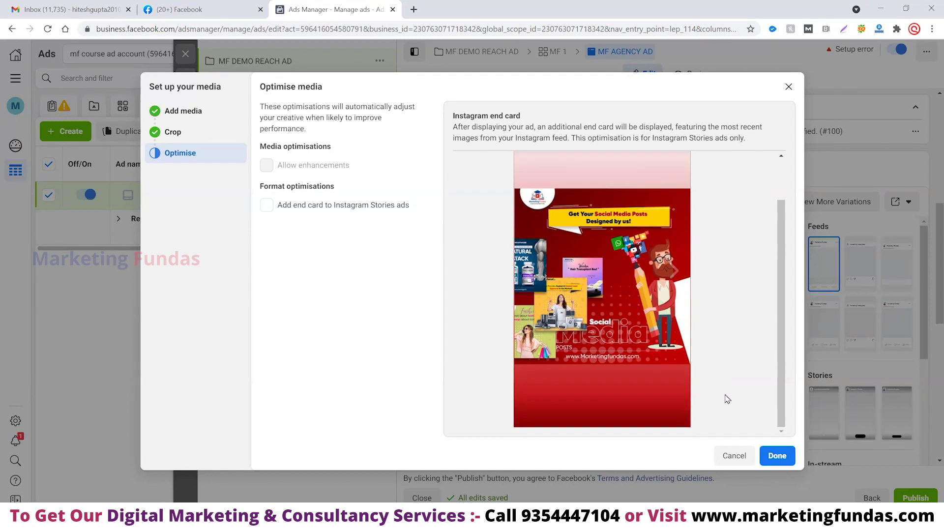
pyautogui.click(774, 457)
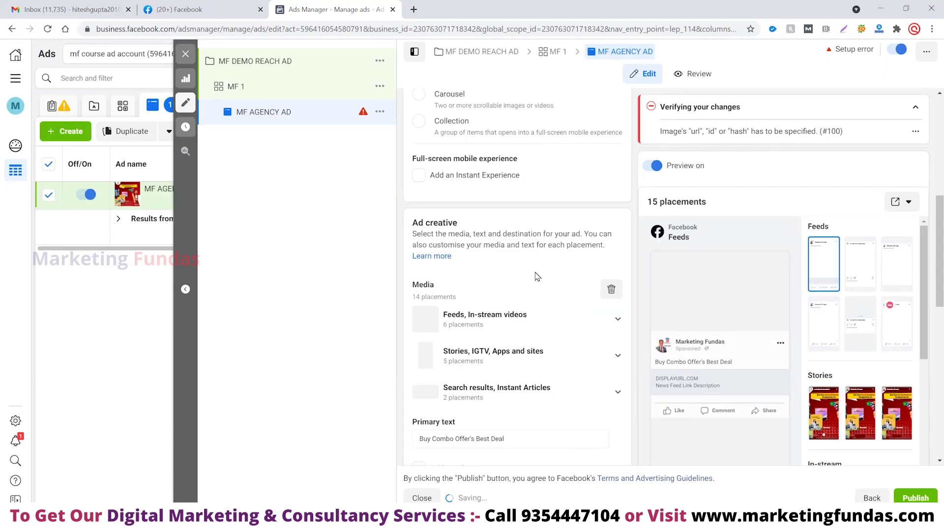
# Preview the ad creative in the Instagram feed and Facebook Stories placements.
pyautogui.scroll(-1, 545, 293)
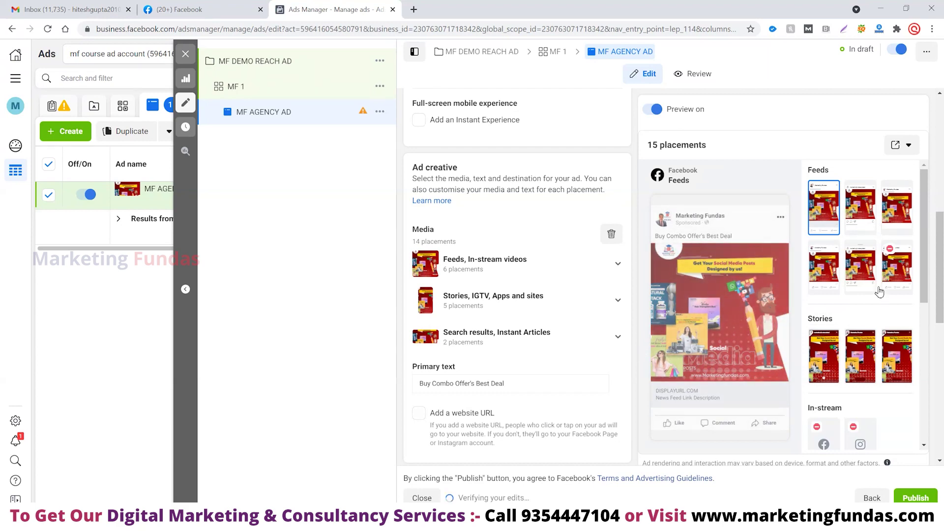
pyautogui.click(860, 207)
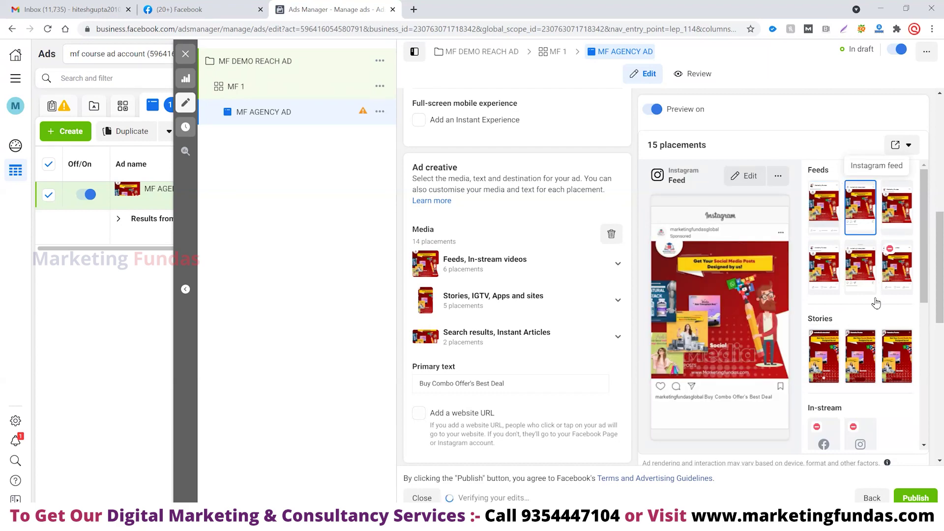
pyautogui.scroll(-2, 865, 236)
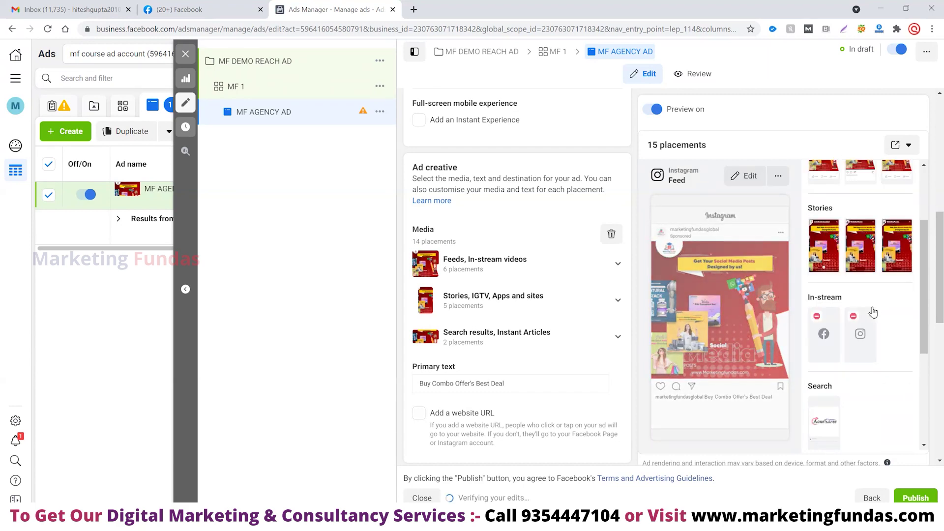
pyautogui.click(866, 256)
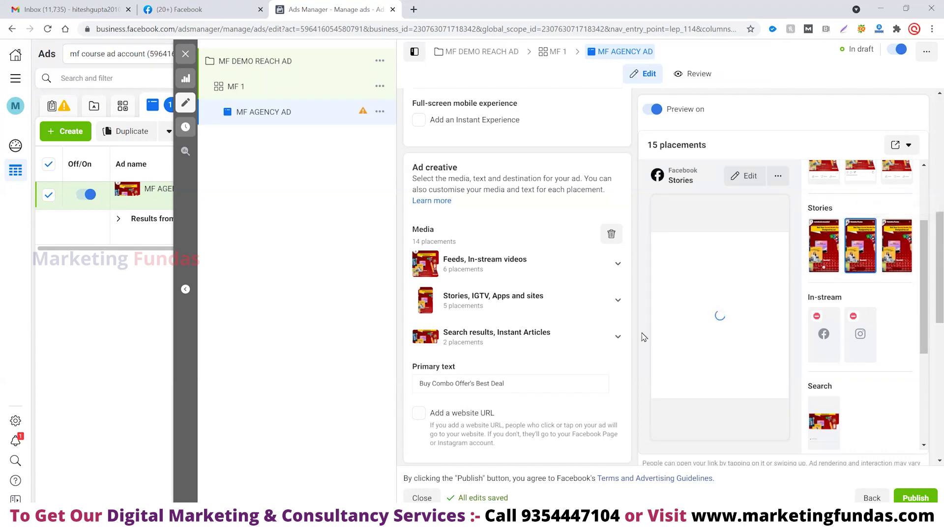
# Replace the primary text with the suggested "Want to become a Digital marketer?" copy and delete its page tag and hashtags.
pyautogui.scroll(-2, 506, 366)
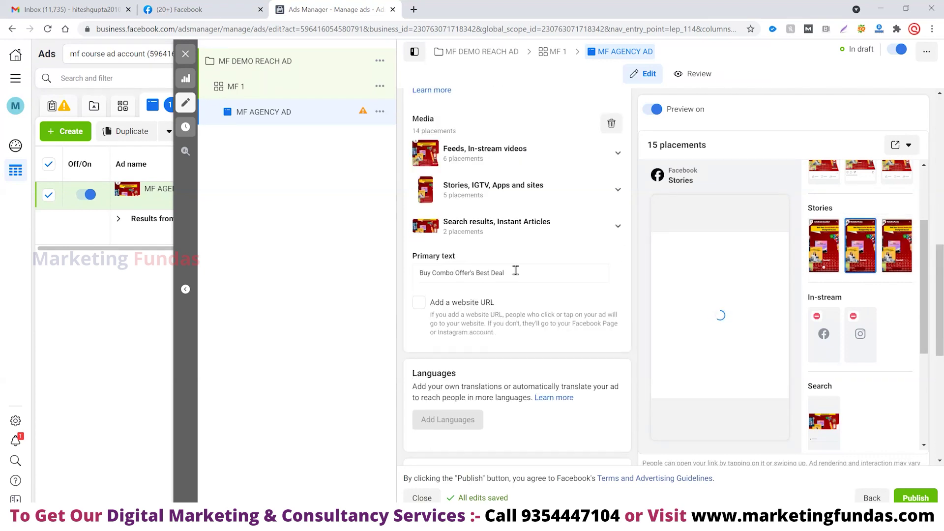
pyautogui.moveTo(518, 274); pyautogui.dragTo(409, 282)
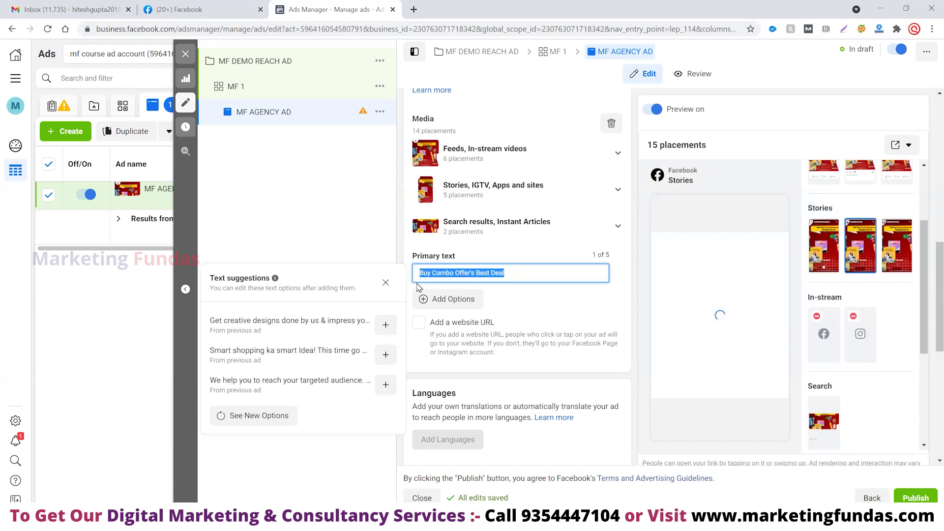
pyautogui.press('BackSpace')
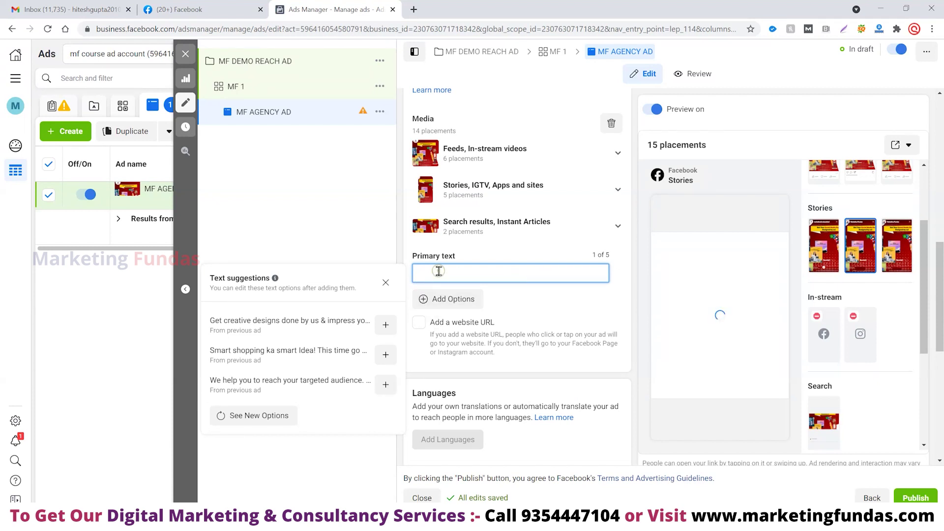
pyautogui.click(279, 415)
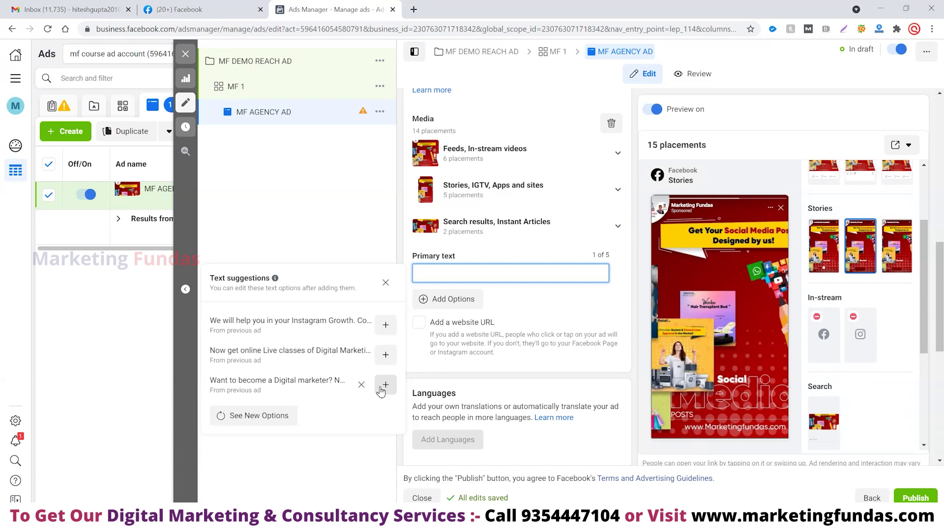
pyautogui.click(381, 390)
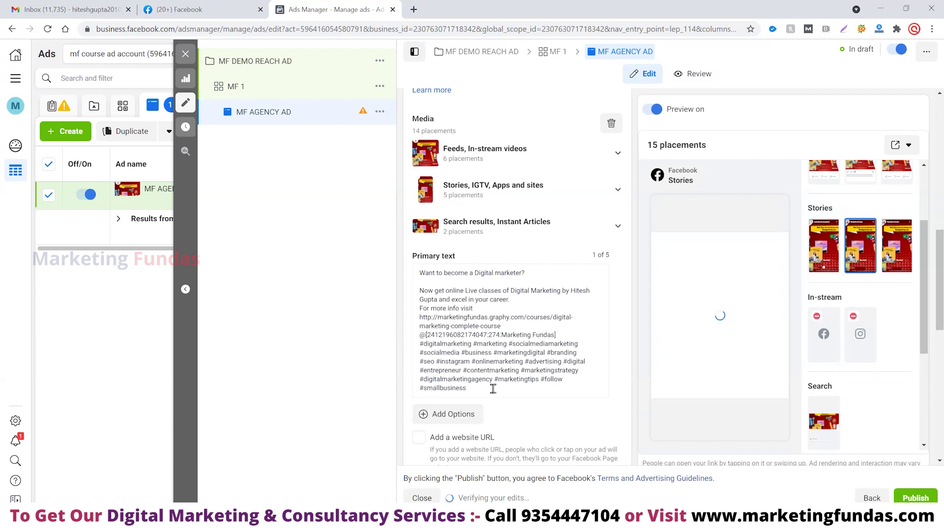
pyautogui.moveTo(492, 389); pyautogui.dragTo(393, 335)
pyautogui.press('BackSpace')
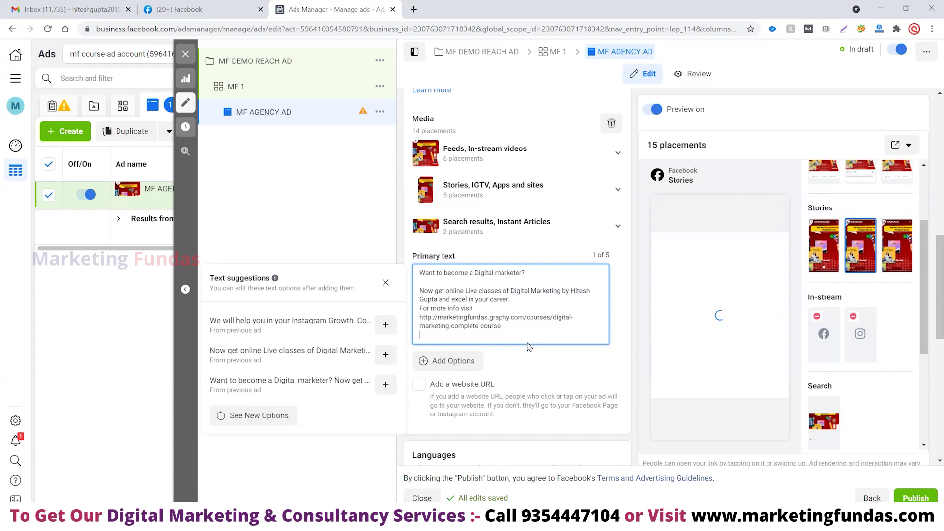
# Preview the ad with its primary text in the Facebook feed placement.
pyautogui.scroll(3, 529, 320)
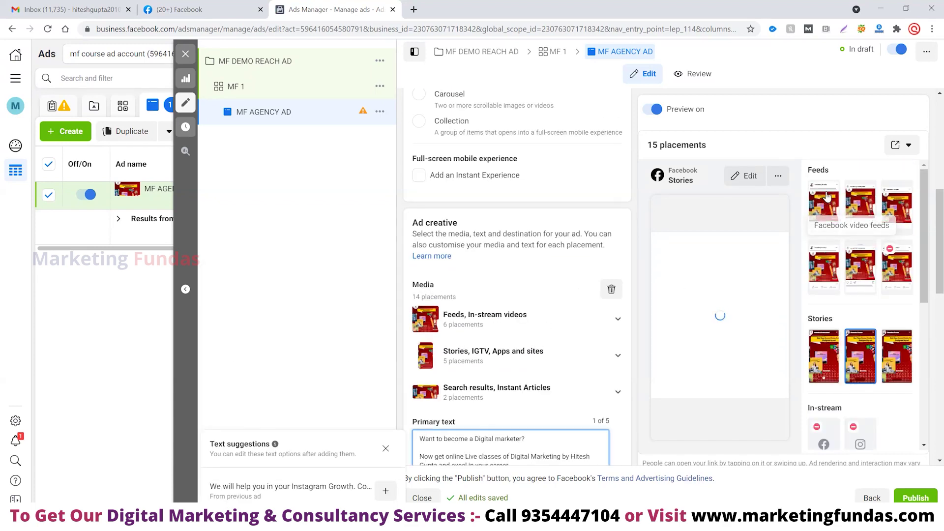
pyautogui.click(826, 199)
pyautogui.scroll(-4, 609, 362)
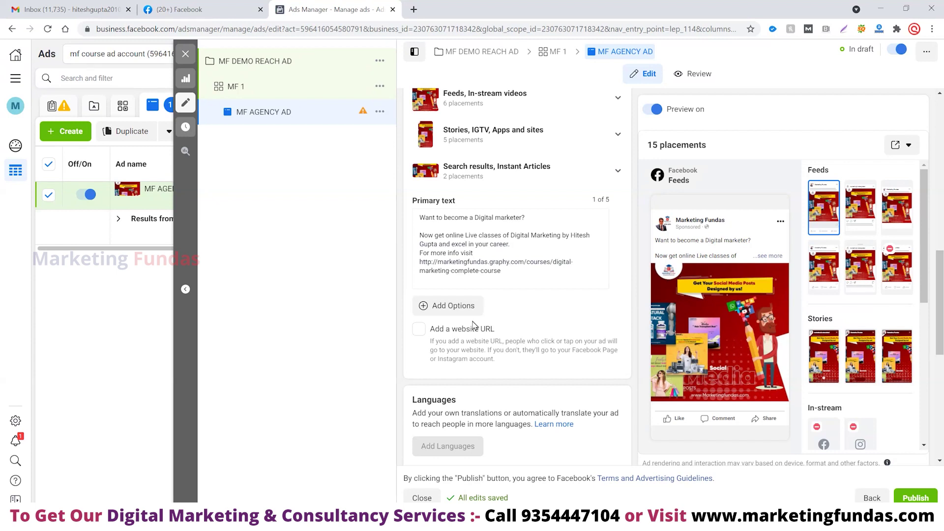
# Enable adding a website URL to the ad and set the headline to "Get Discount 50%".
pyautogui.click(420, 333)
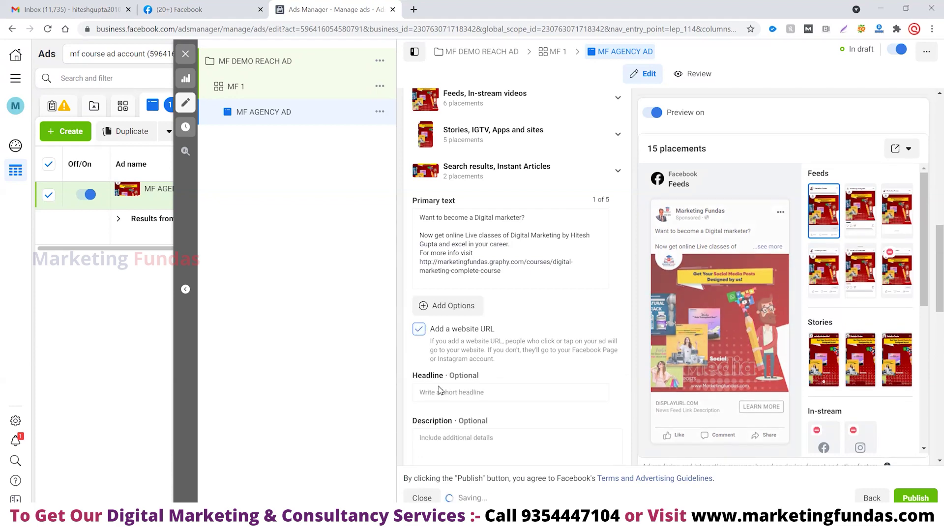
pyautogui.click(446, 393)
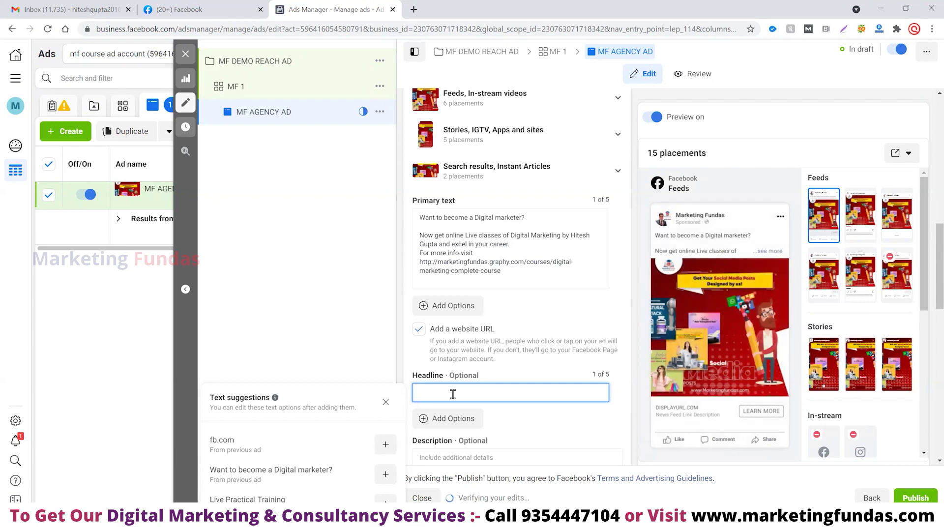
pyautogui.write('Get')
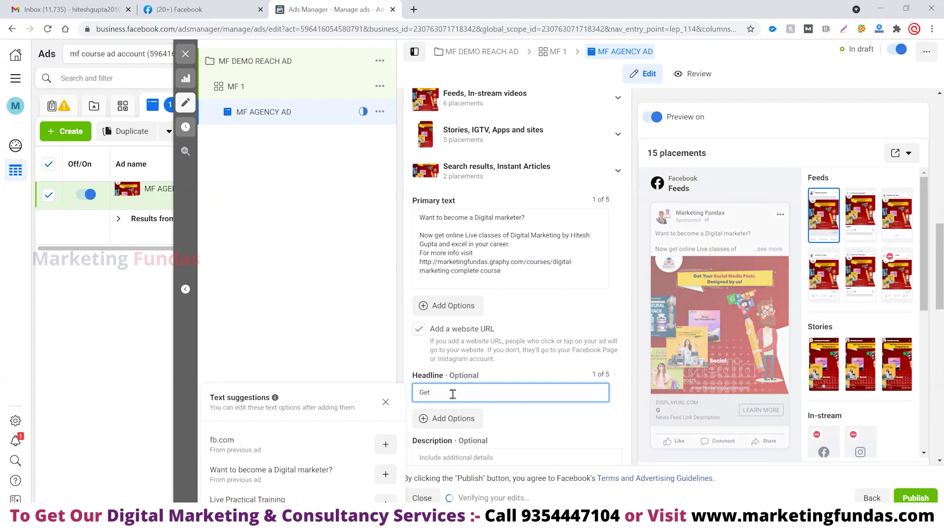
pyautogui.write(' D')
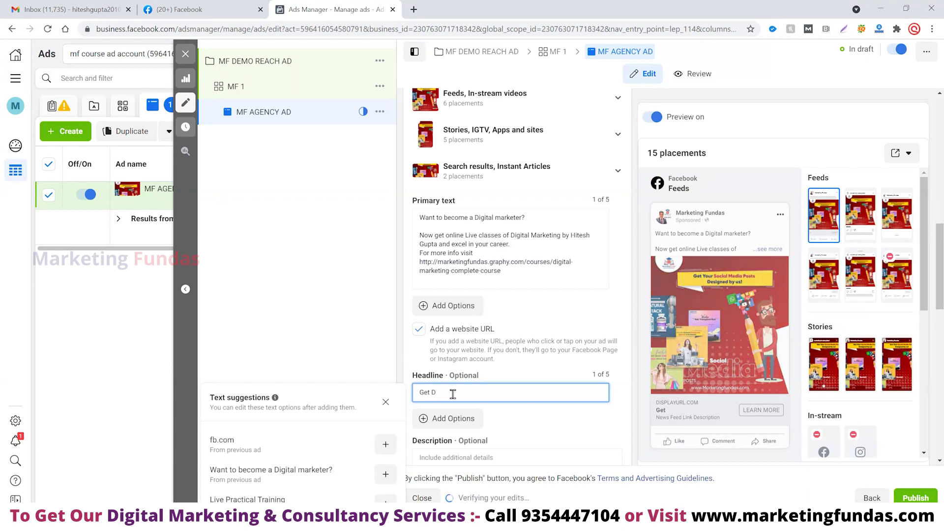
pyautogui.write('isc')
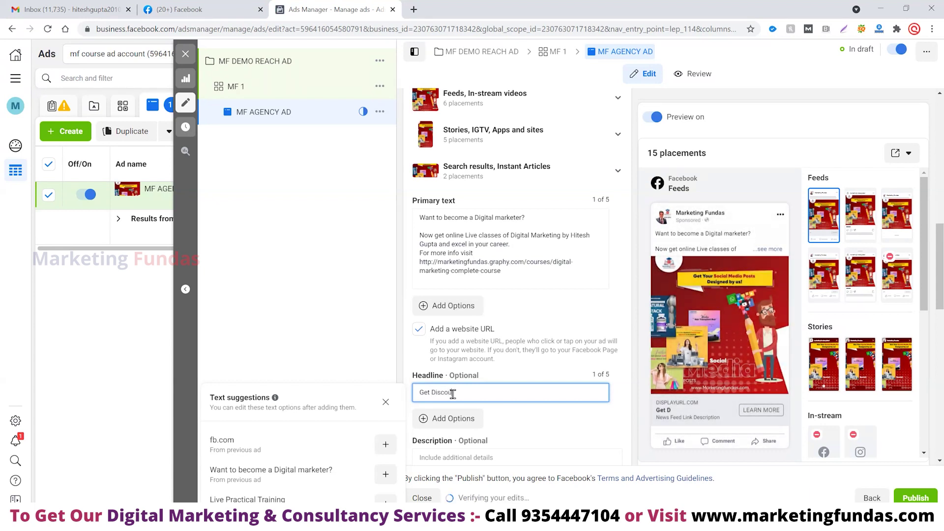
pyautogui.write('ount o')
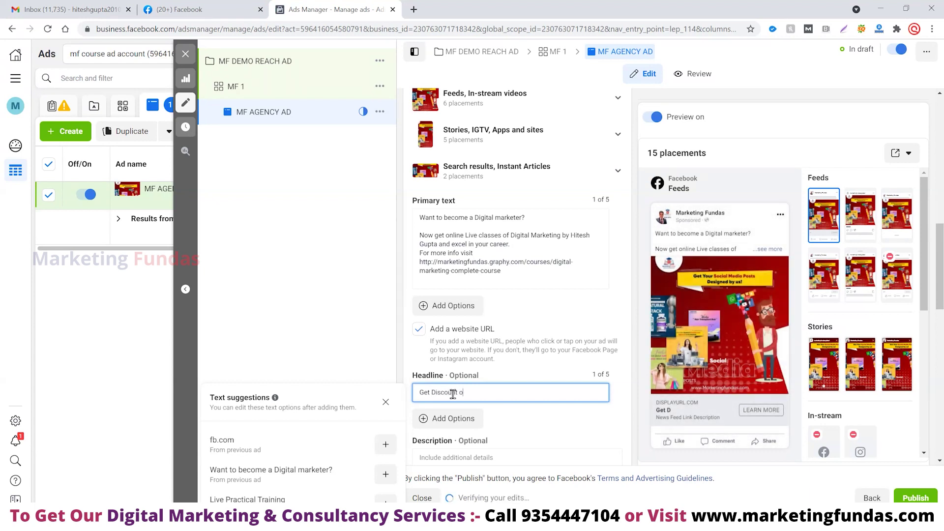
pyautogui.press('BackSpace')
pyautogui.write('50')
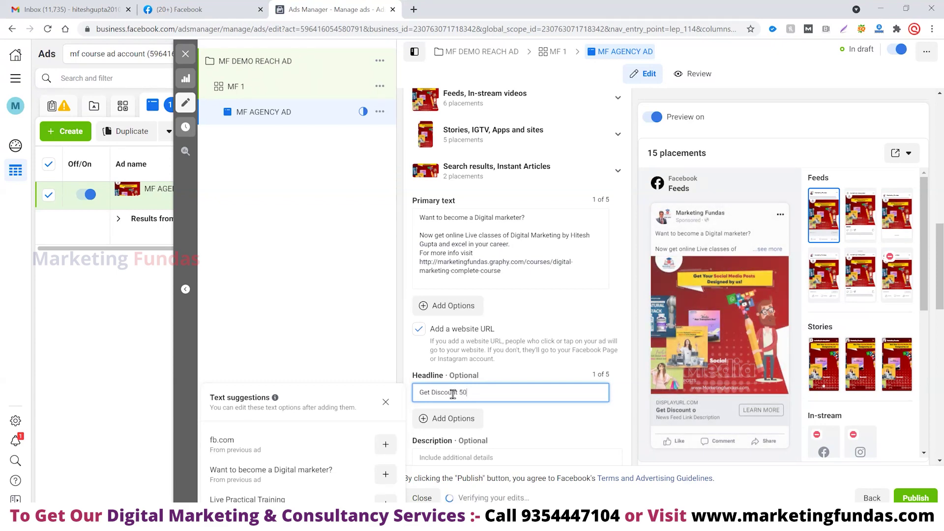
pyautogui.write('%')
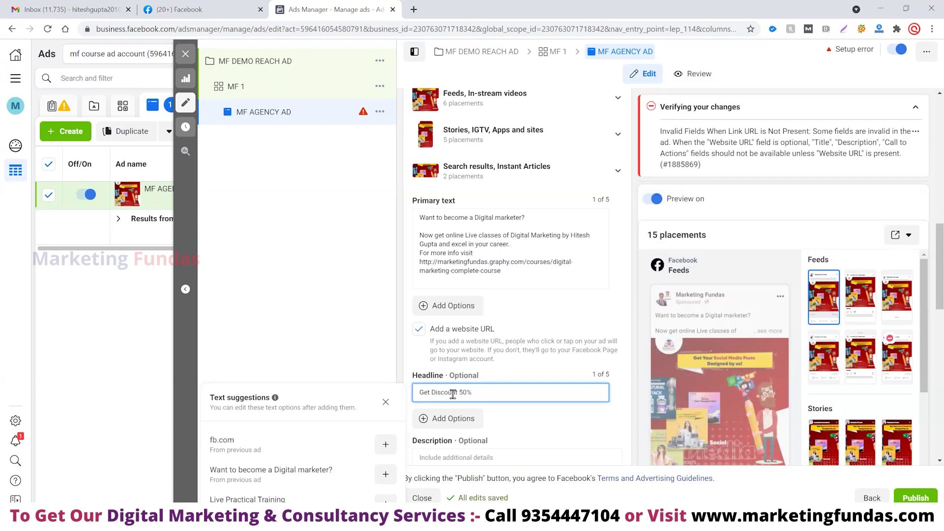
# Examine the description, website URL, call to action, language and tracking settings alongside the placement previews.
pyautogui.scroll(-2, 452, 393)
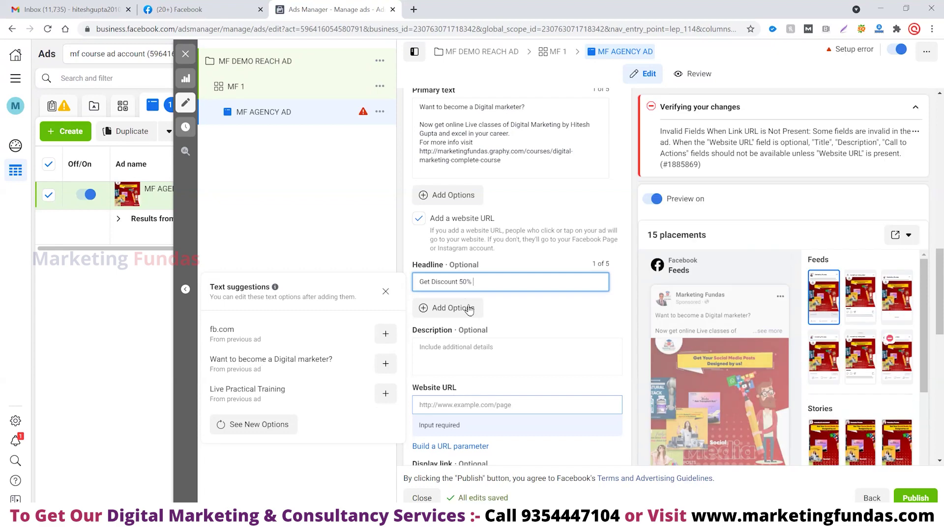
pyautogui.scroll(-5, 463, 314)
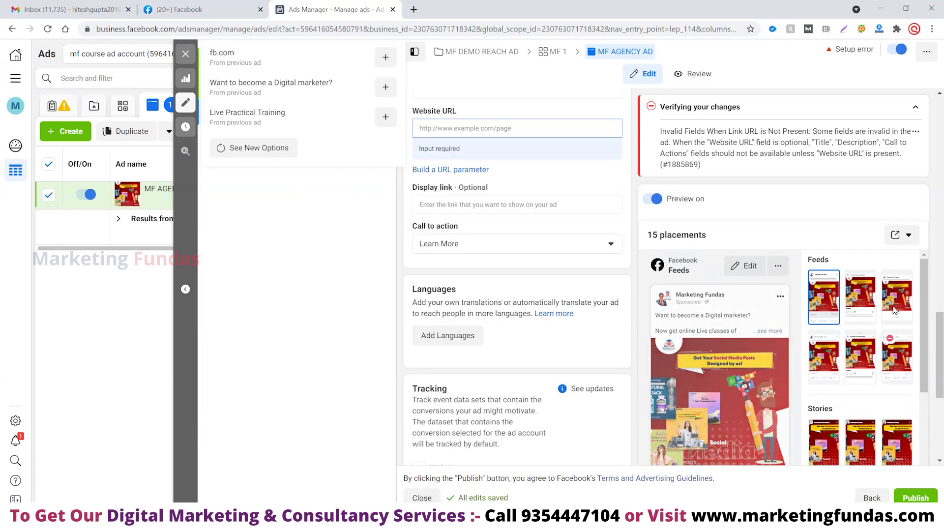
pyautogui.scroll(-3, 824, 379)
pyautogui.scroll(-3, 825, 379)
pyautogui.scroll(-3, 517, 295)
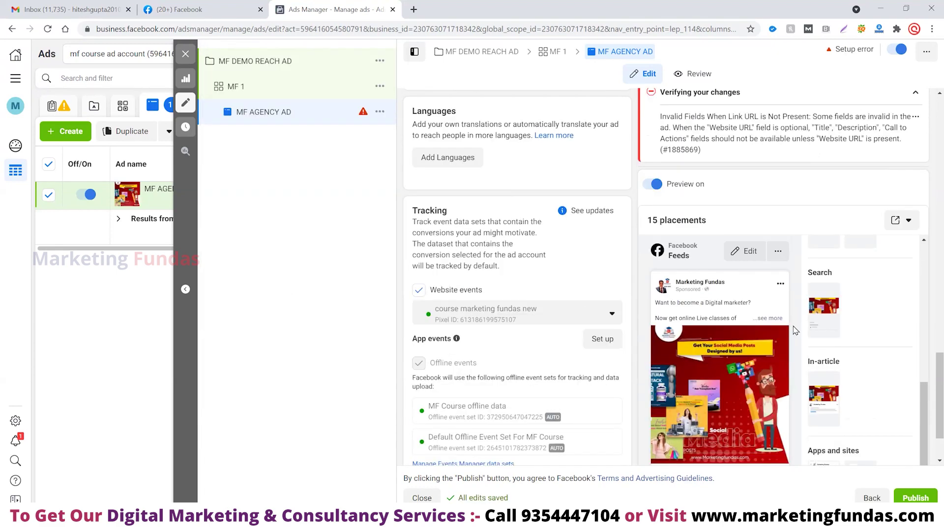
pyautogui.scroll(-3, 792, 339)
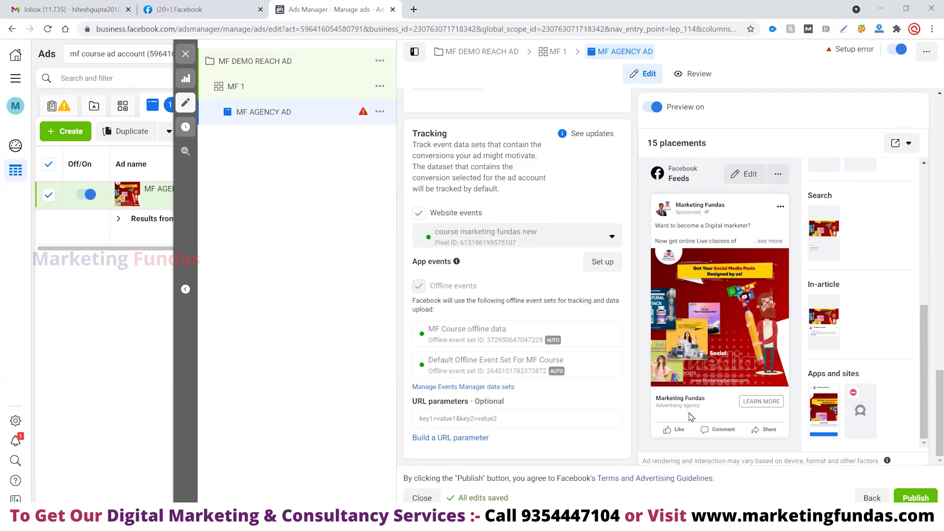
pyautogui.scroll(6, 540, 304)
pyautogui.scroll(2, 505, 281)
pyautogui.scroll(3, 480, 276)
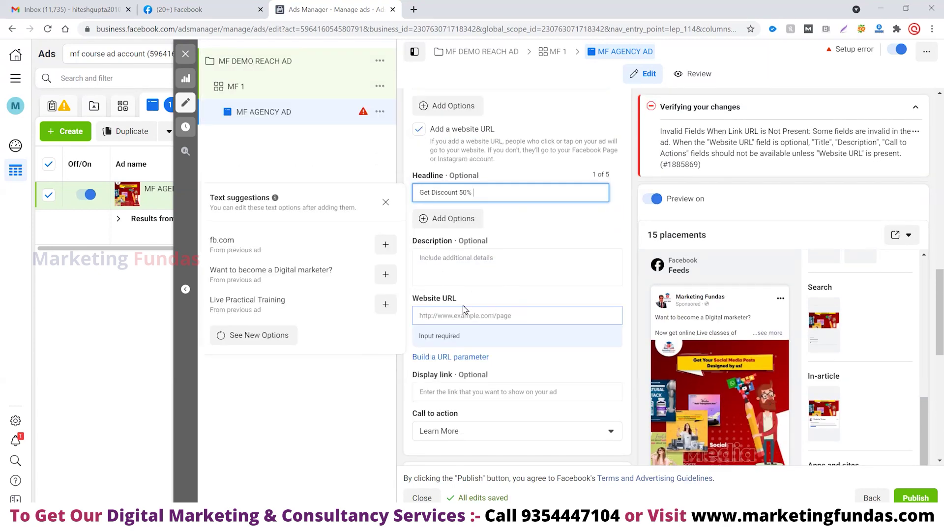
pyautogui.click(493, 318)
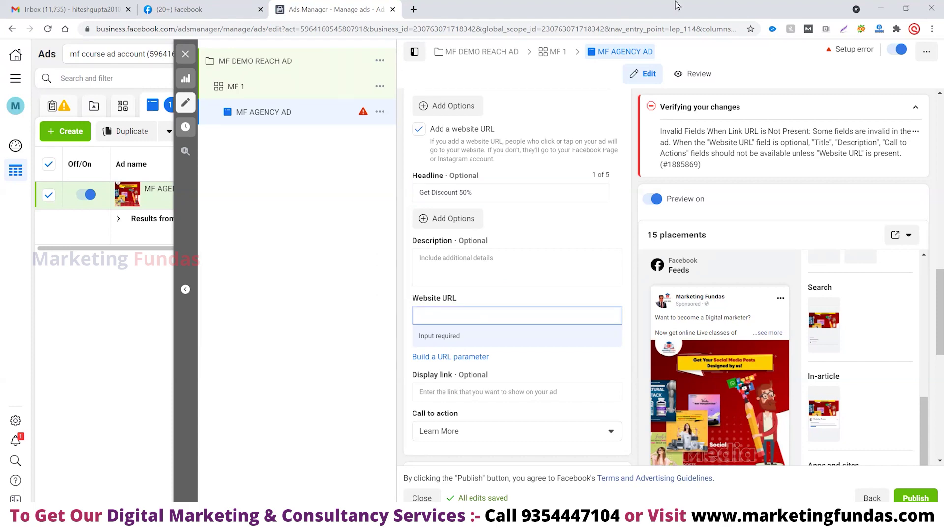
pyautogui.click(414, 9)
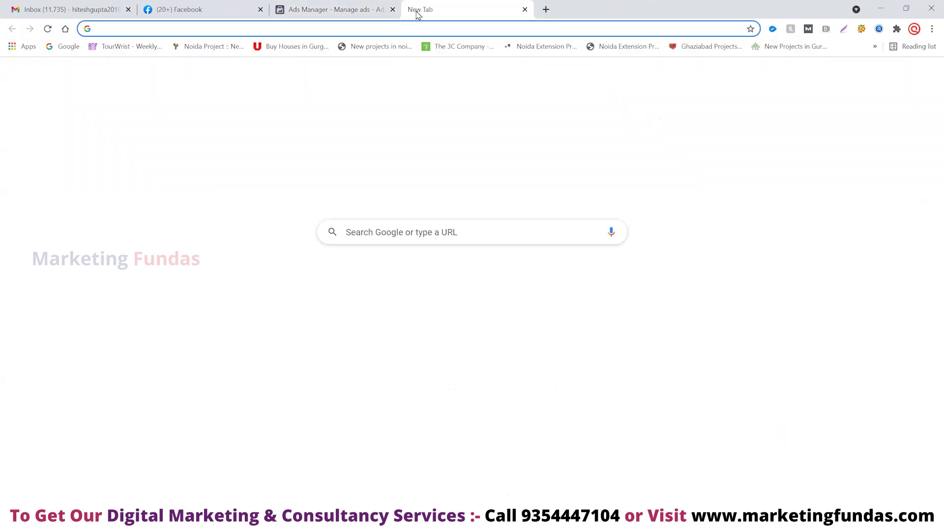
pyautogui.write('m')
pyautogui.press('Return')
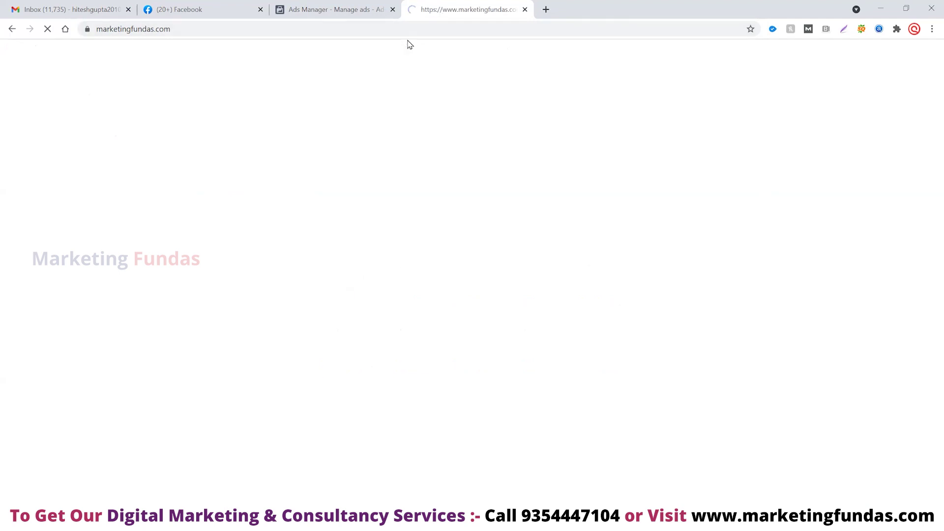
pyautogui.click(414, 31)
pyautogui.hotkey('ctrl', 'c')
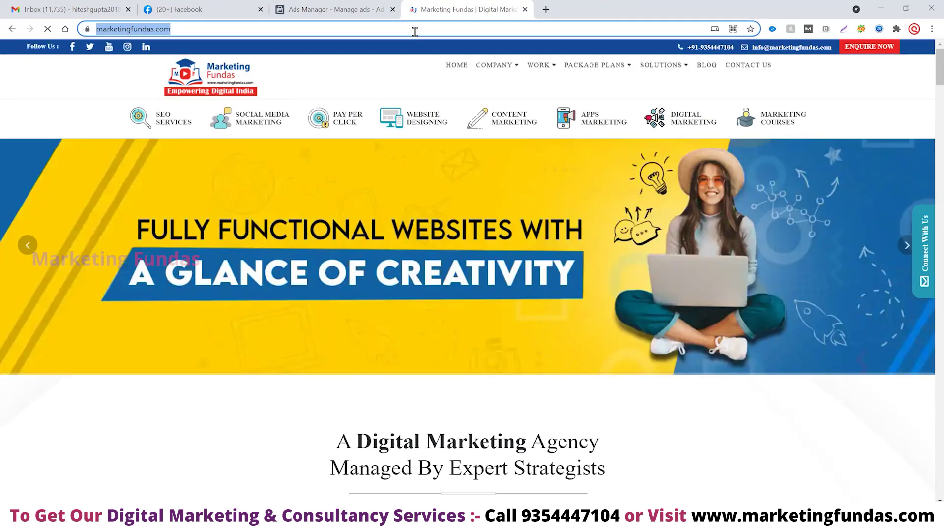
pyautogui.click(364, 8)
pyautogui.click(446, 316)
pyautogui.hotkey('ctrl', 'v')
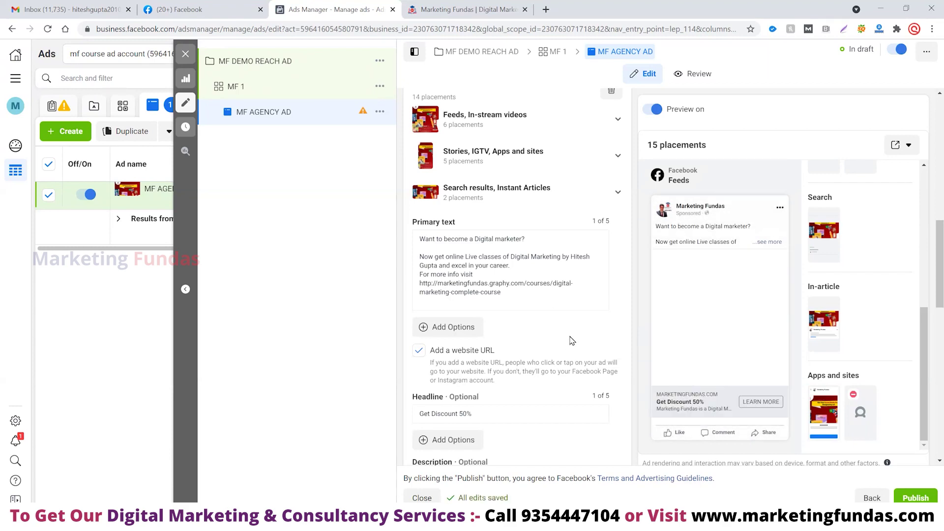
pyautogui.scroll(-2, 571, 341)
pyautogui.scroll(-3, 570, 341)
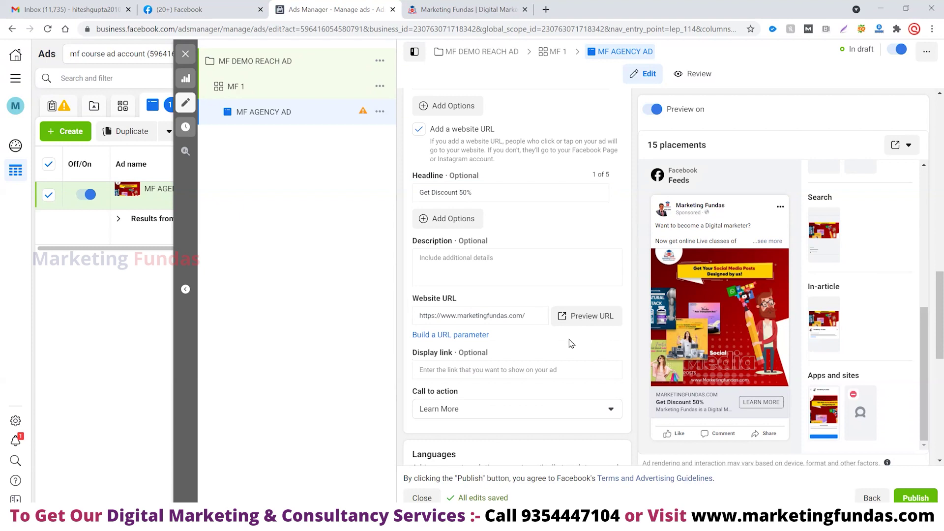